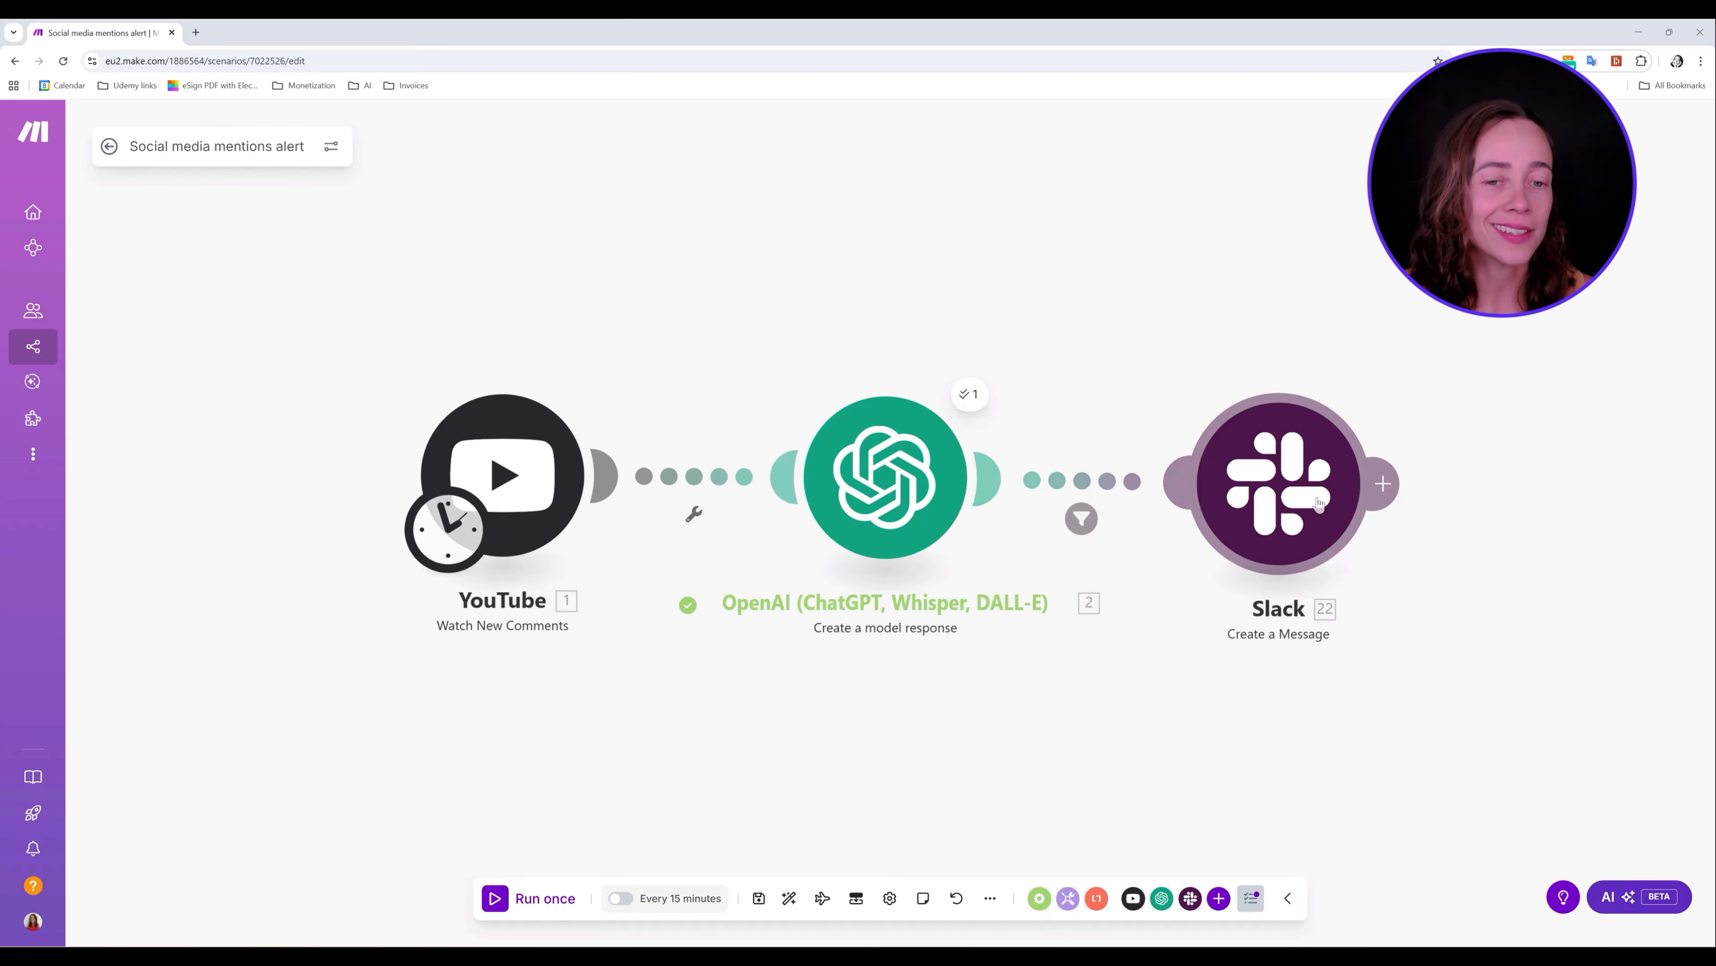
- Run only the Slack module with the YouTube comment text "I think this video is not useful", and close the run results
{"action": "right_click", "coordinate": [1285, 497]}
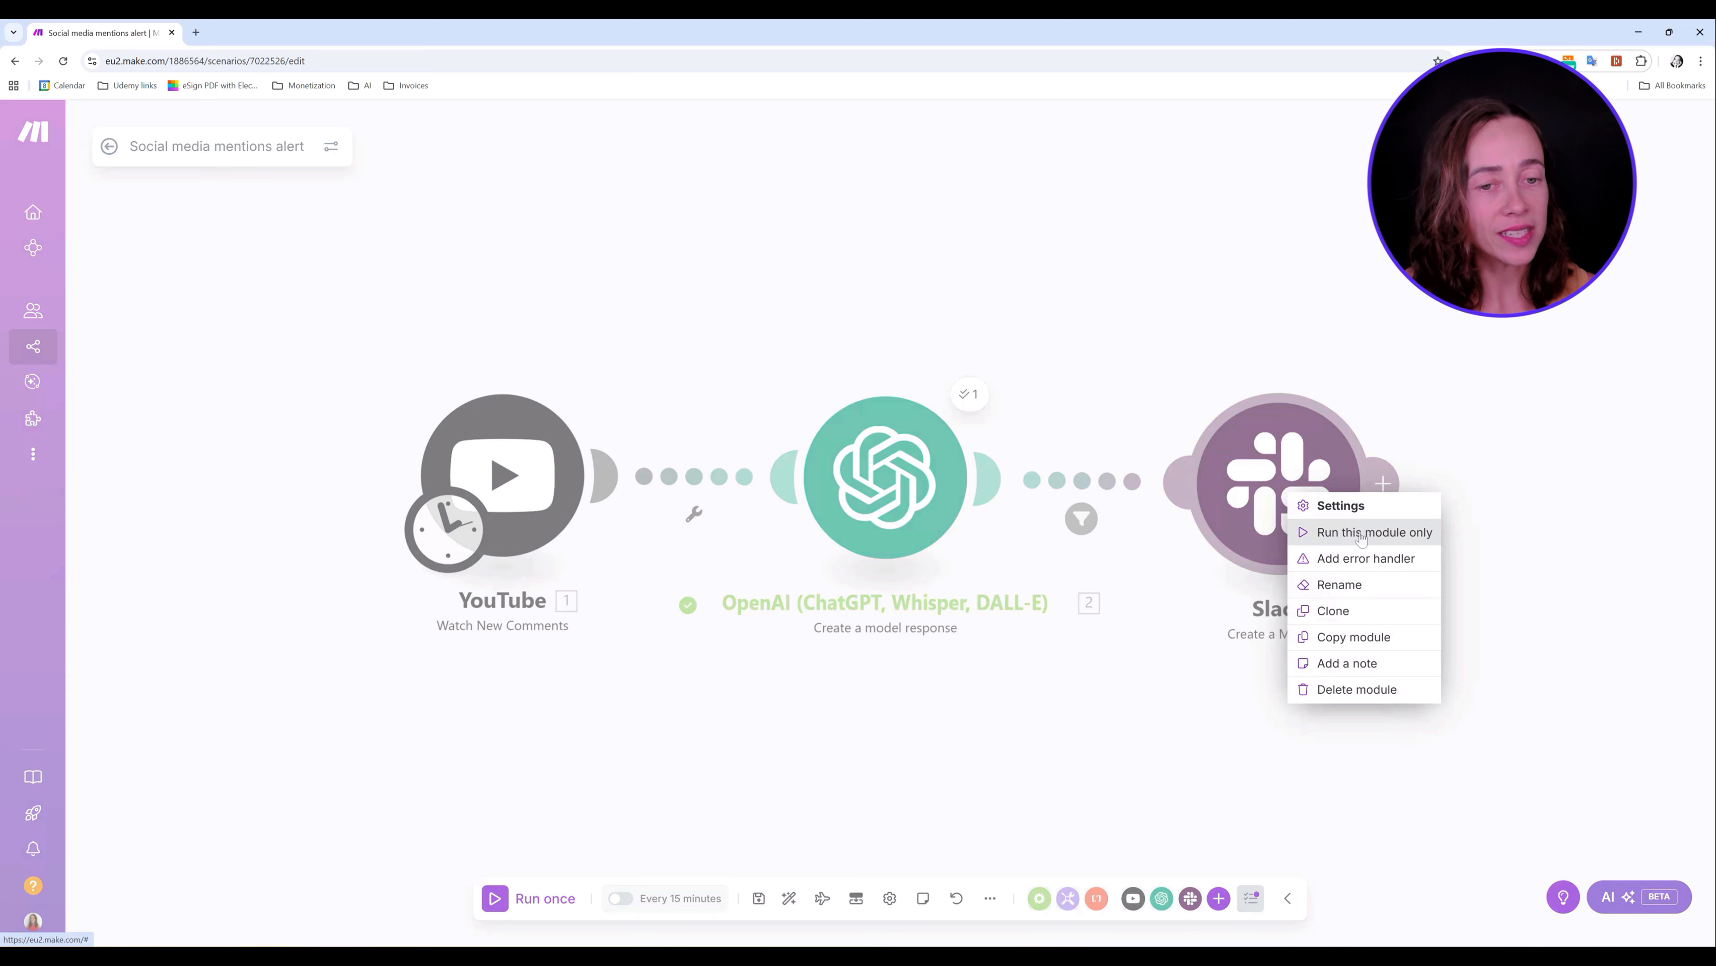
{"action": "left_click", "coordinate": [617, 375]}
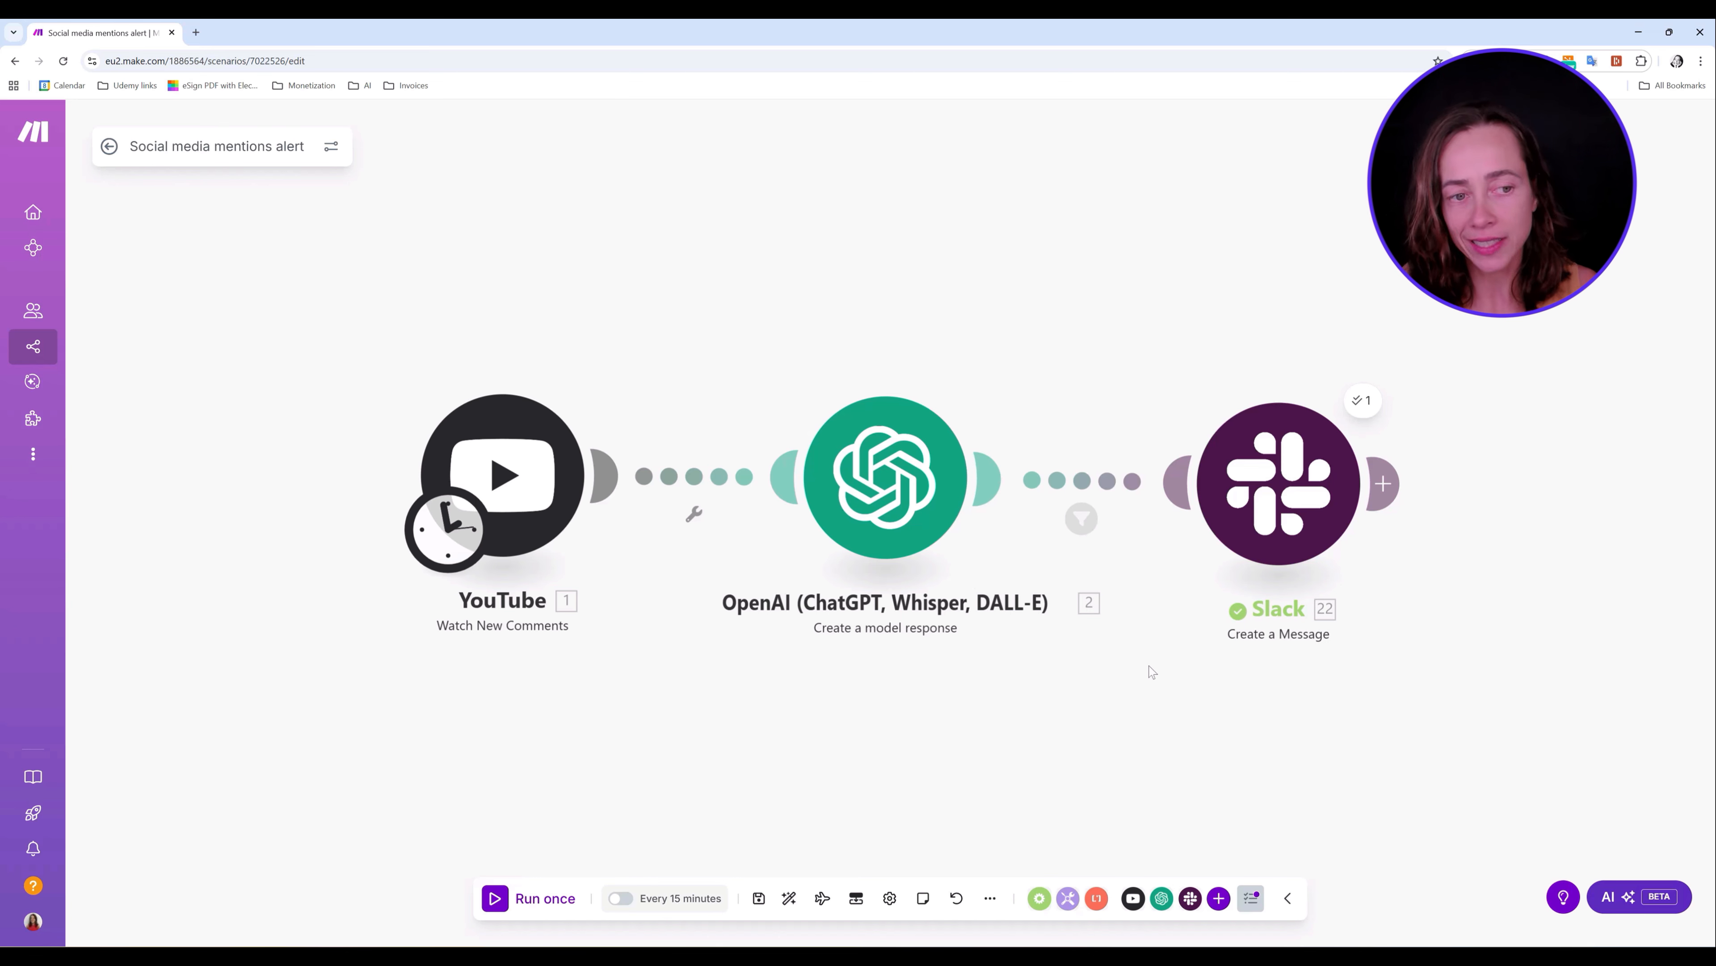
{"action": "right_click", "coordinate": [1290, 509]}
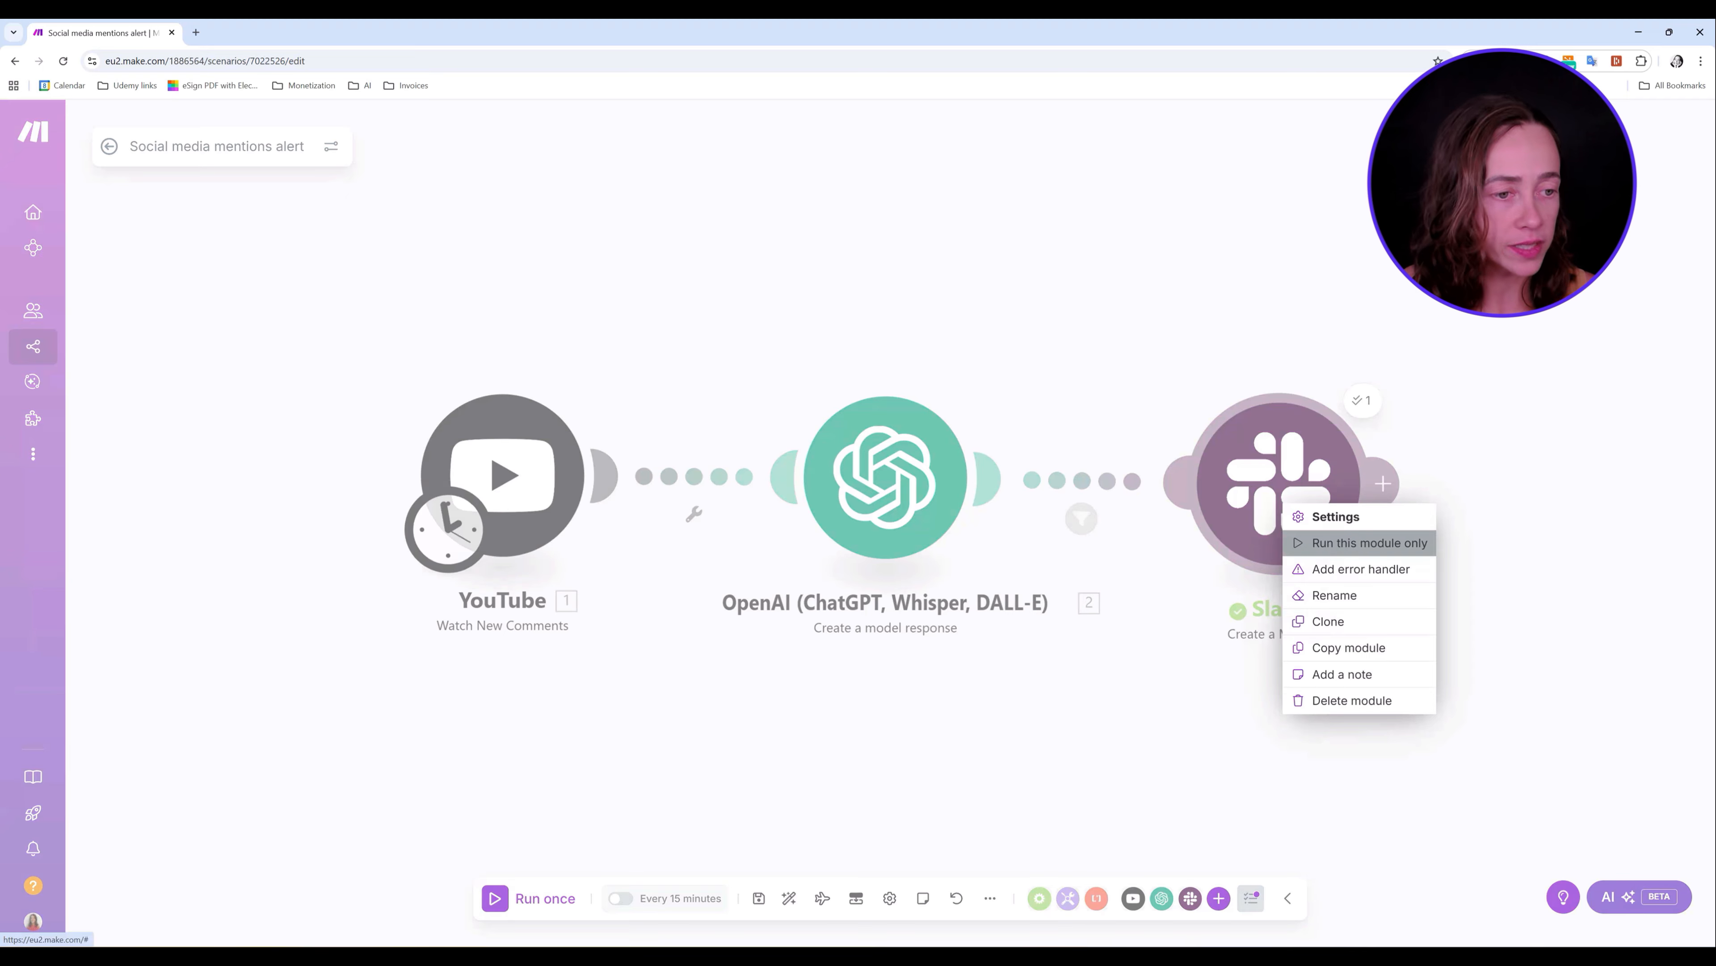
{"action": "left_click", "coordinate": [1363, 540]}
{"action": "key", "text": "ctrl+v"}
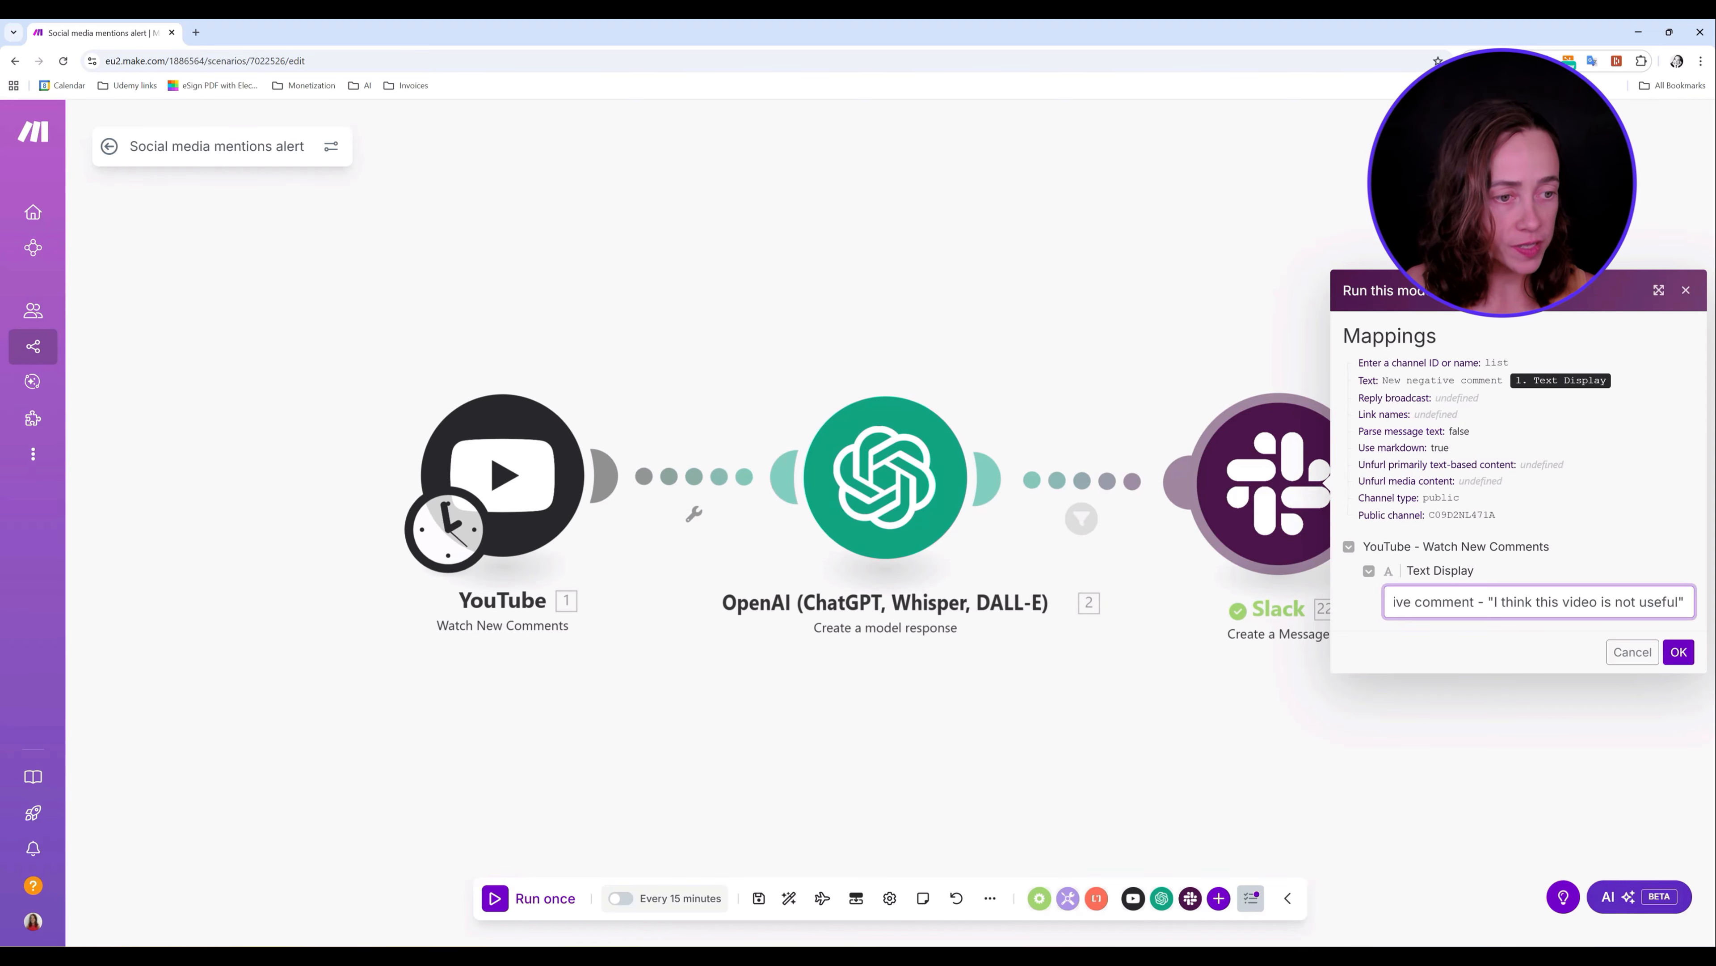
{"action": "left_click_drag", "start_coordinate": [1489, 601], "coordinate": [1360, 591]}
{"action": "key", "text": "BackSpace"}
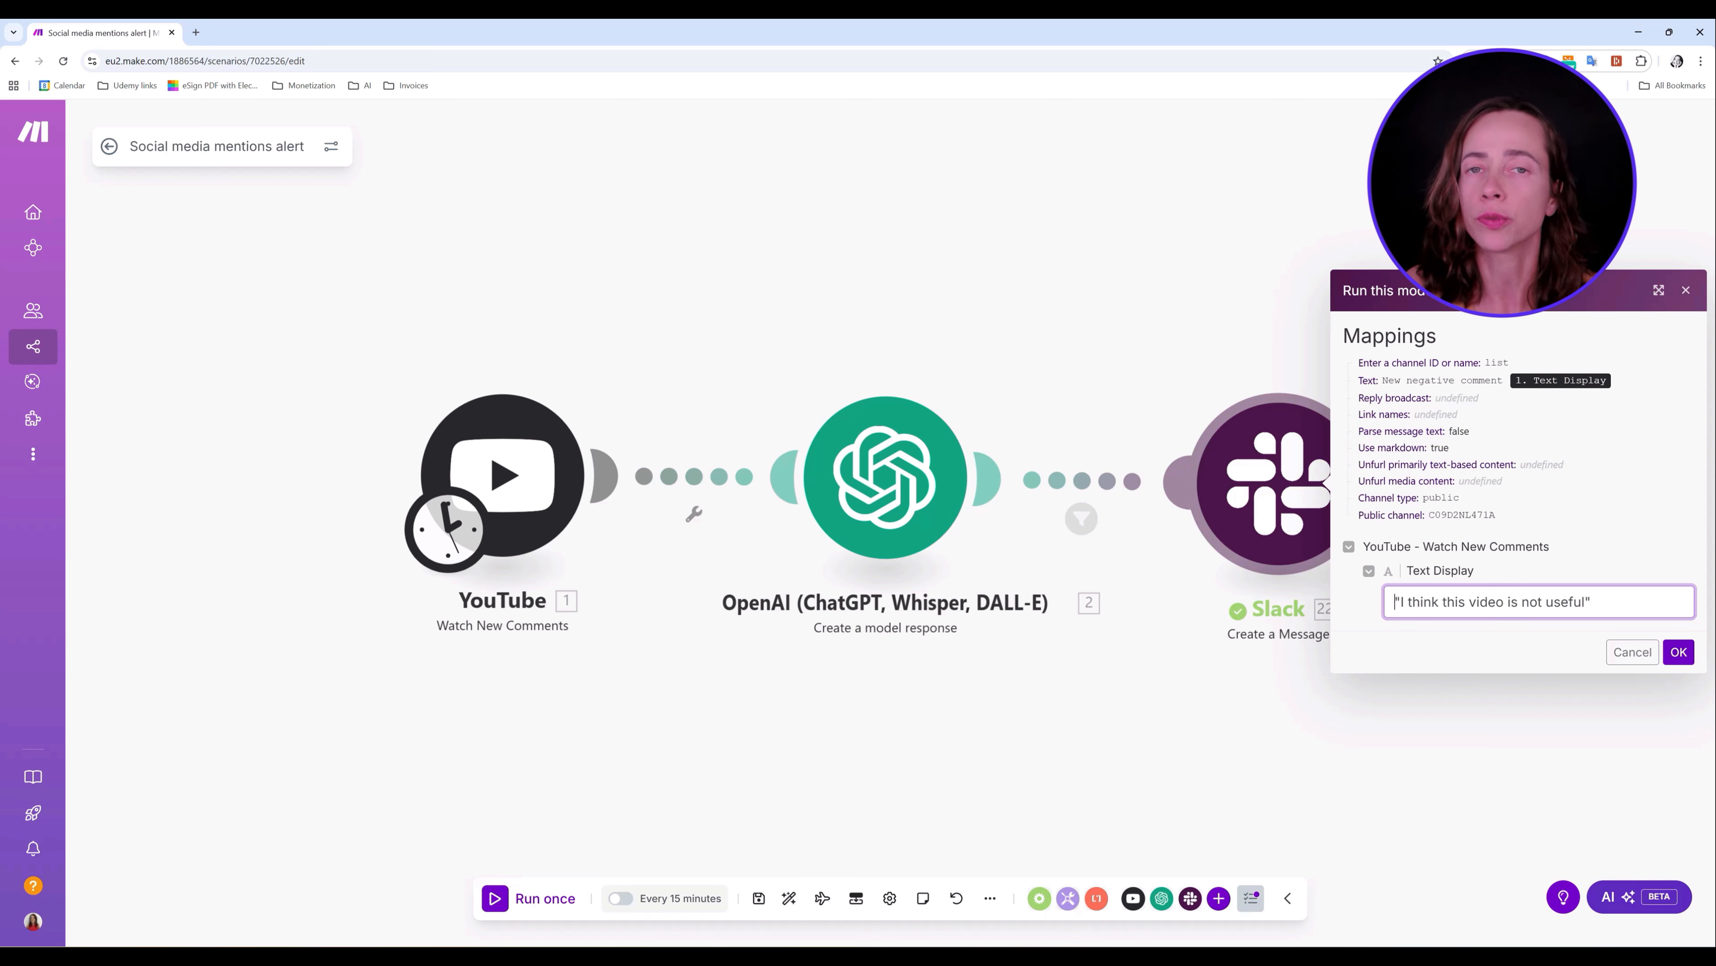
{"action": "left_click", "coordinate": [1679, 652]}
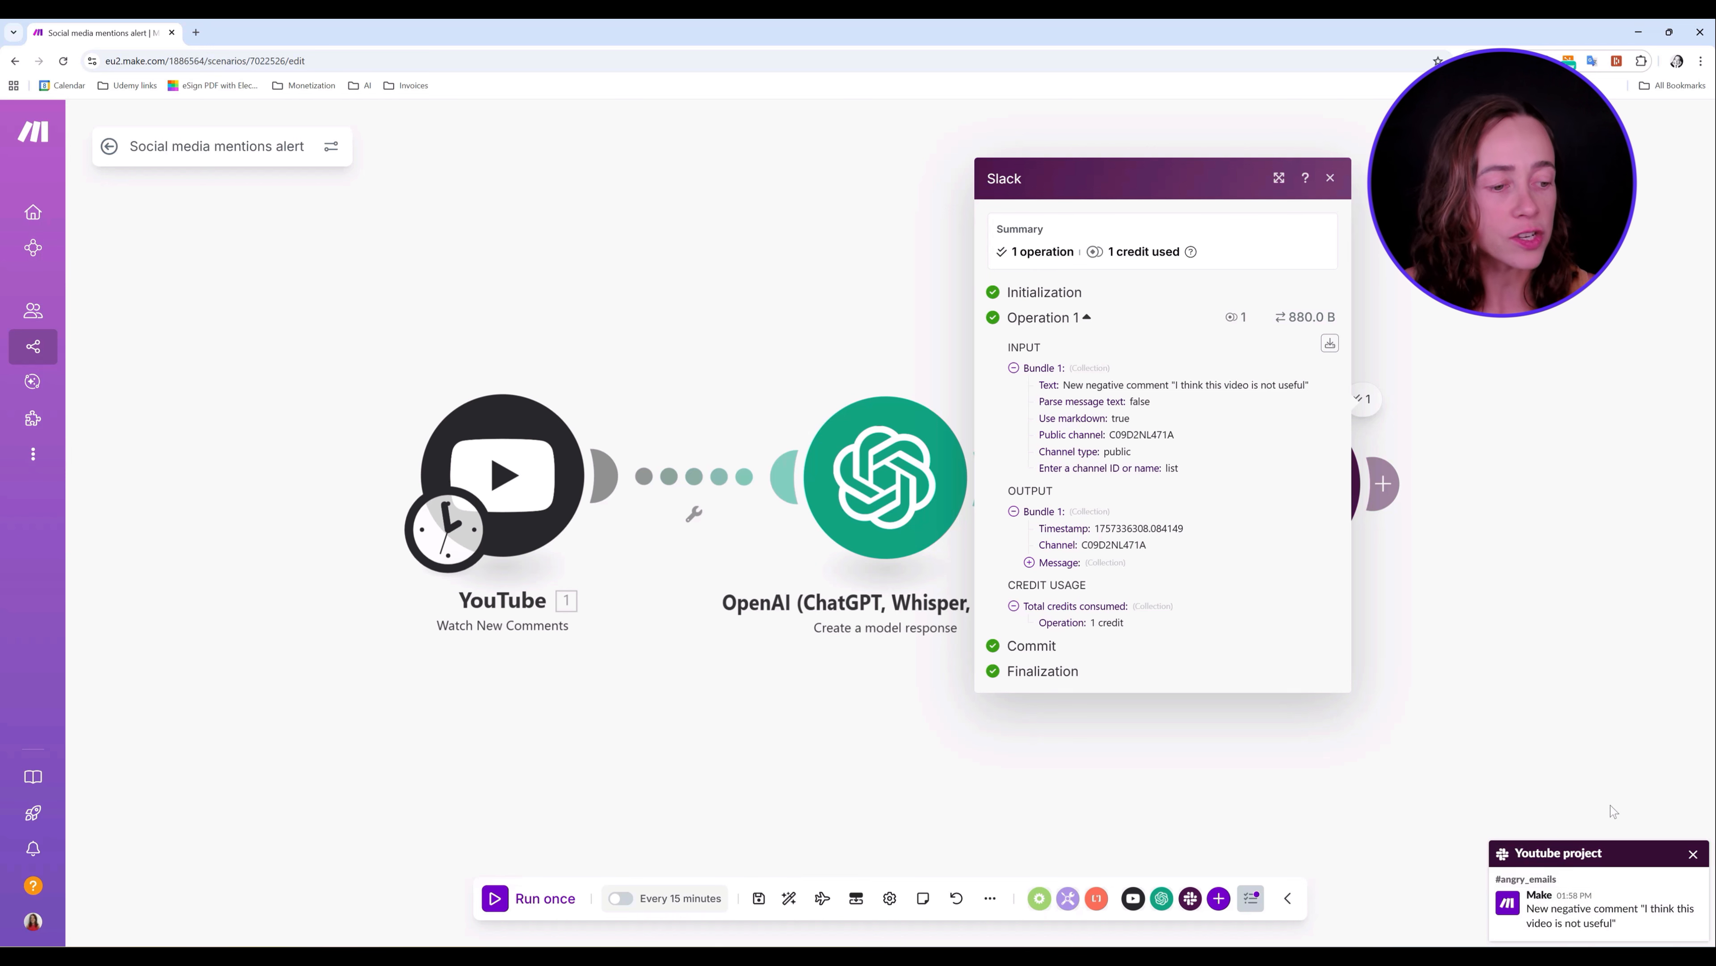
{"action": "left_click", "coordinate": [1693, 852]}
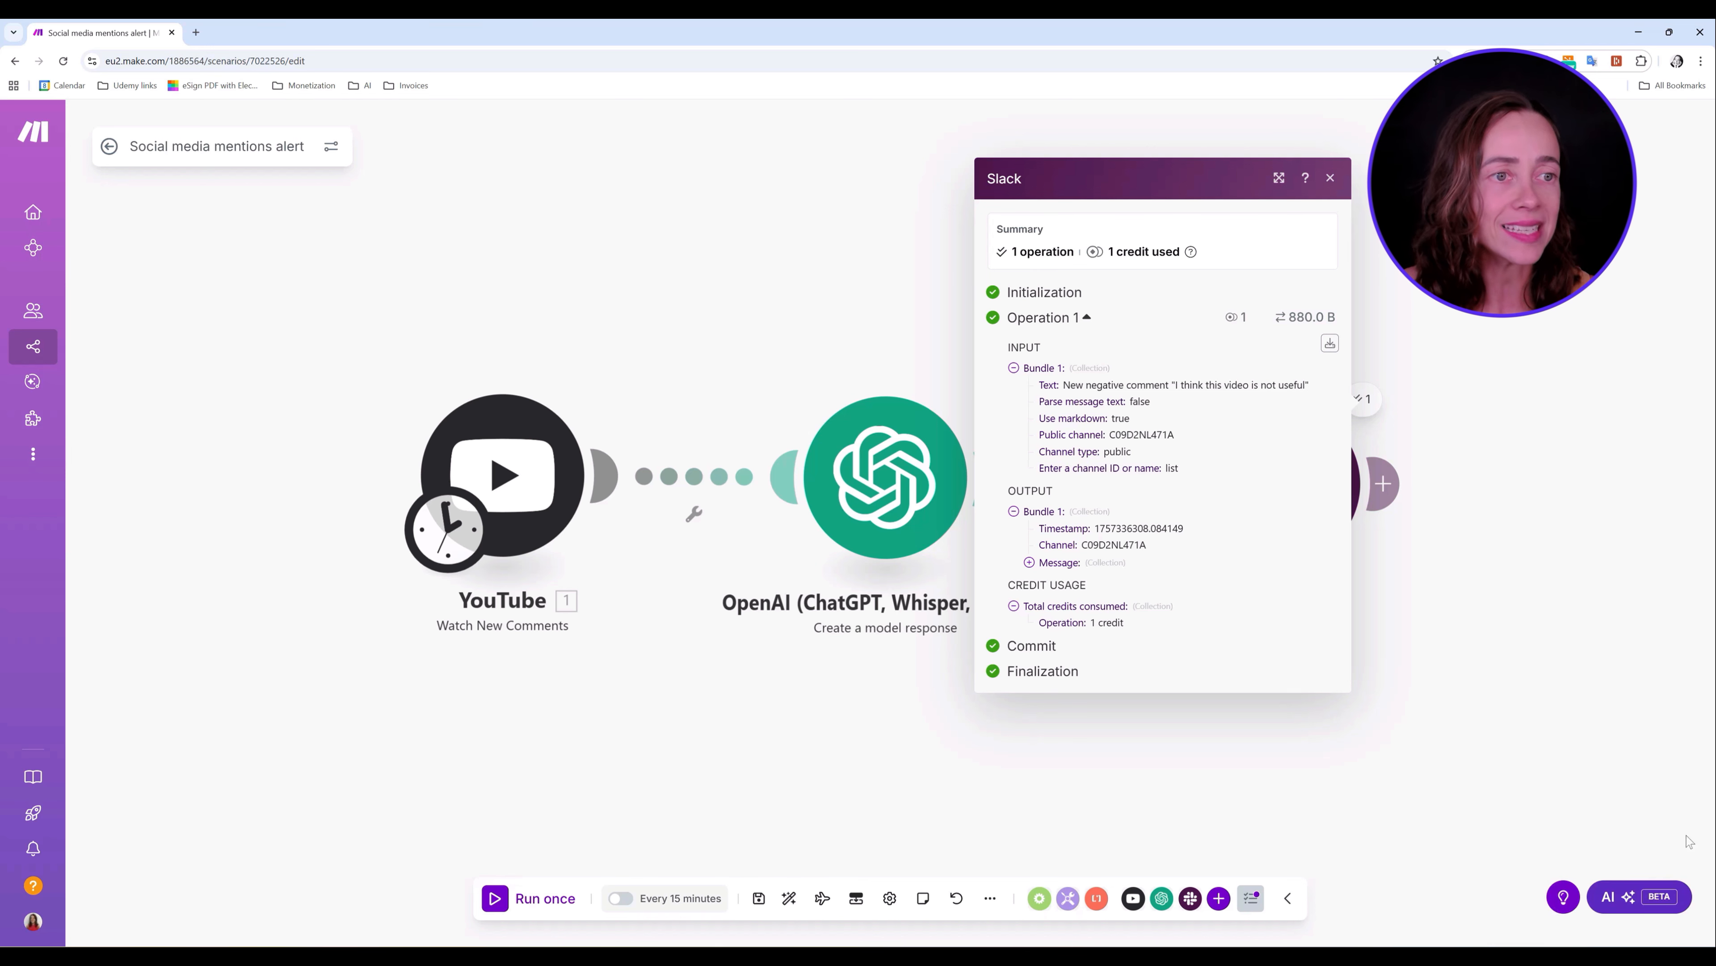
{"action": "left_click", "coordinate": [1330, 178]}
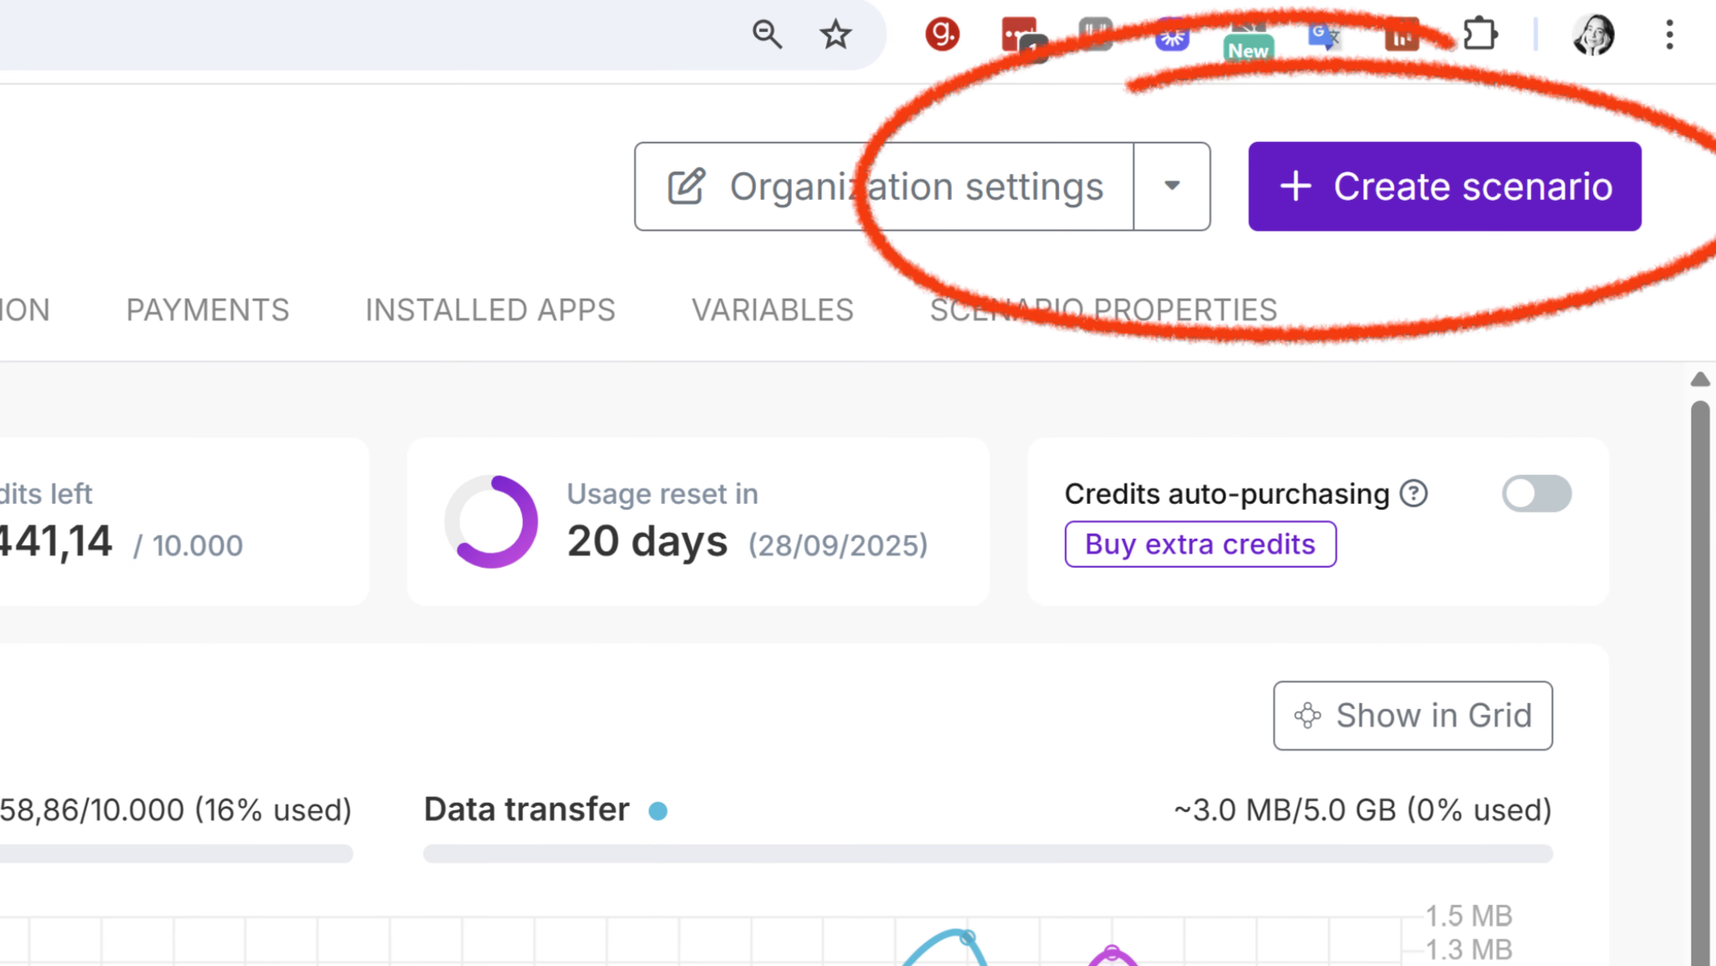
- Create a new scenario with the YouTube Watch New Comments trigger as its first module
{"action": "left_click", "coordinate": [1445, 186]}
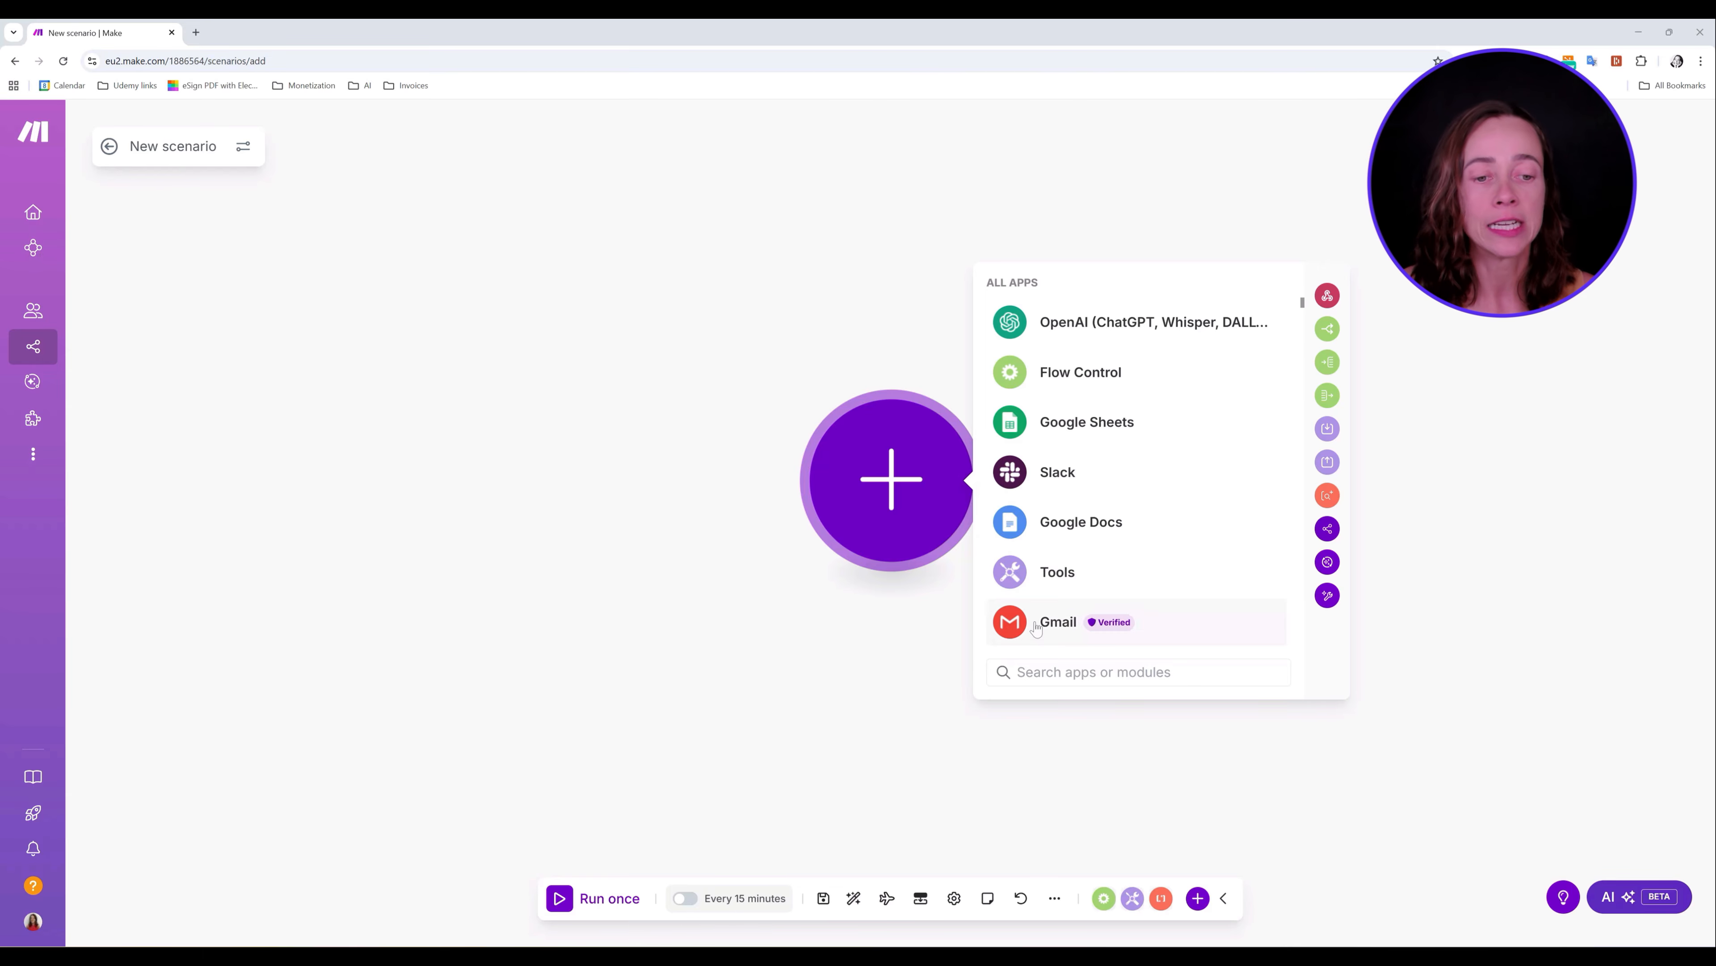
{"action": "type", "text": "youtube"}
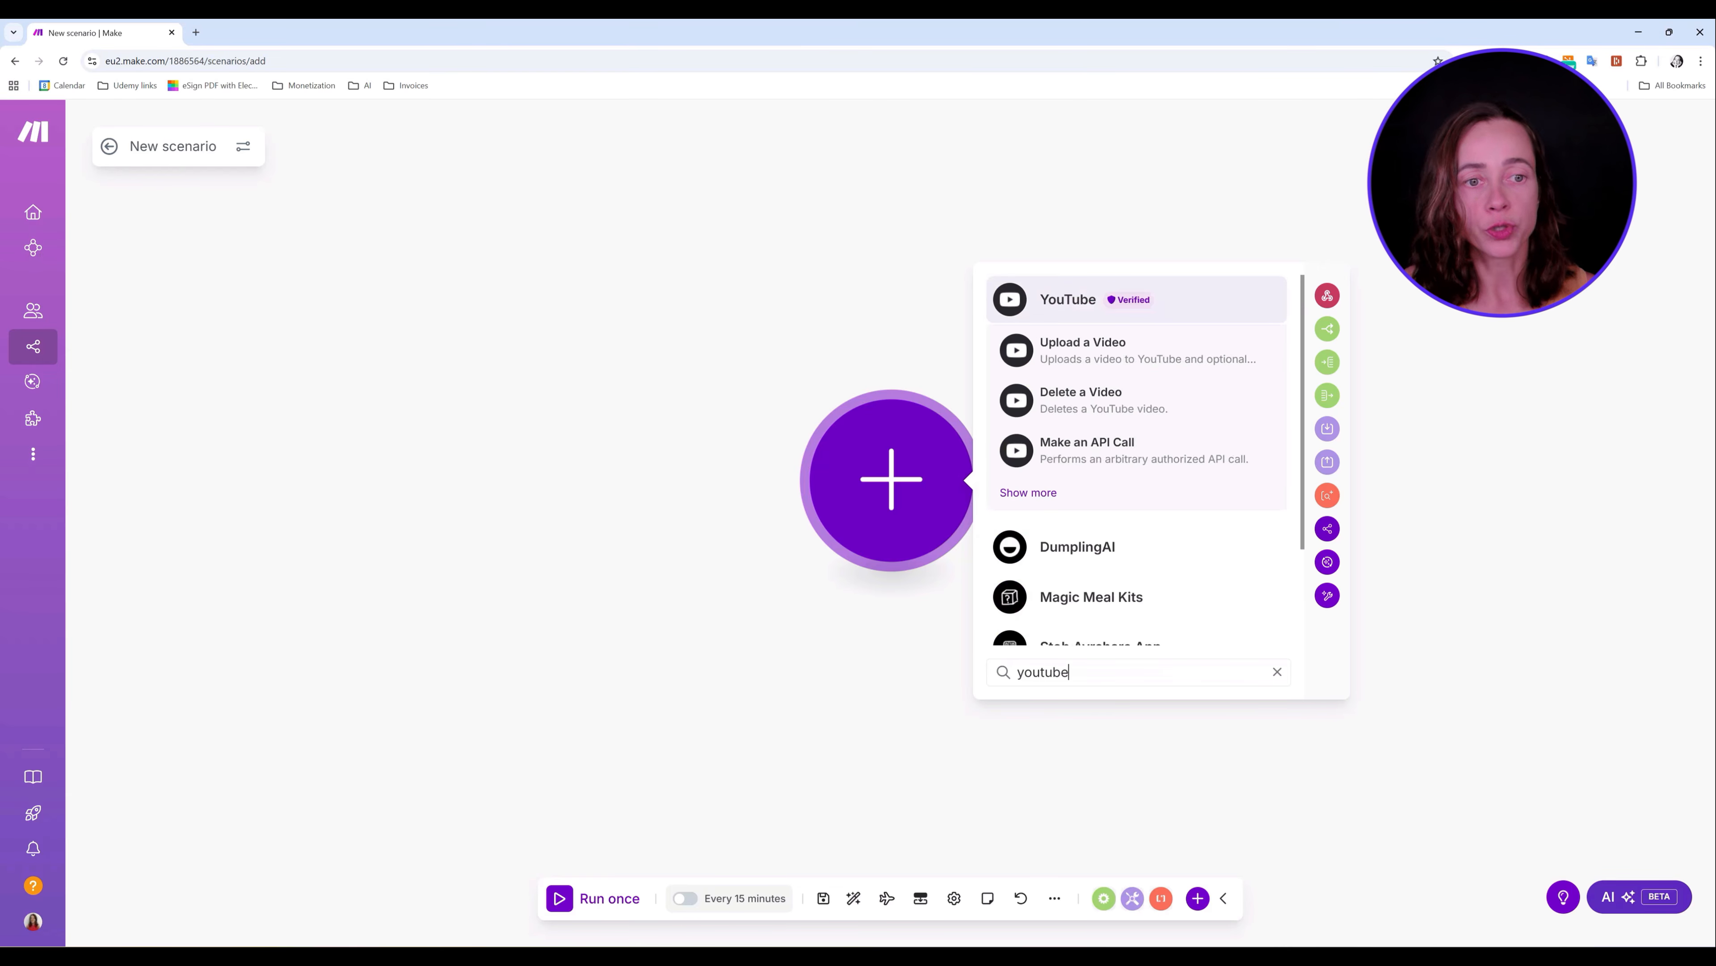
{"action": "left_click", "coordinate": [1040, 493]}
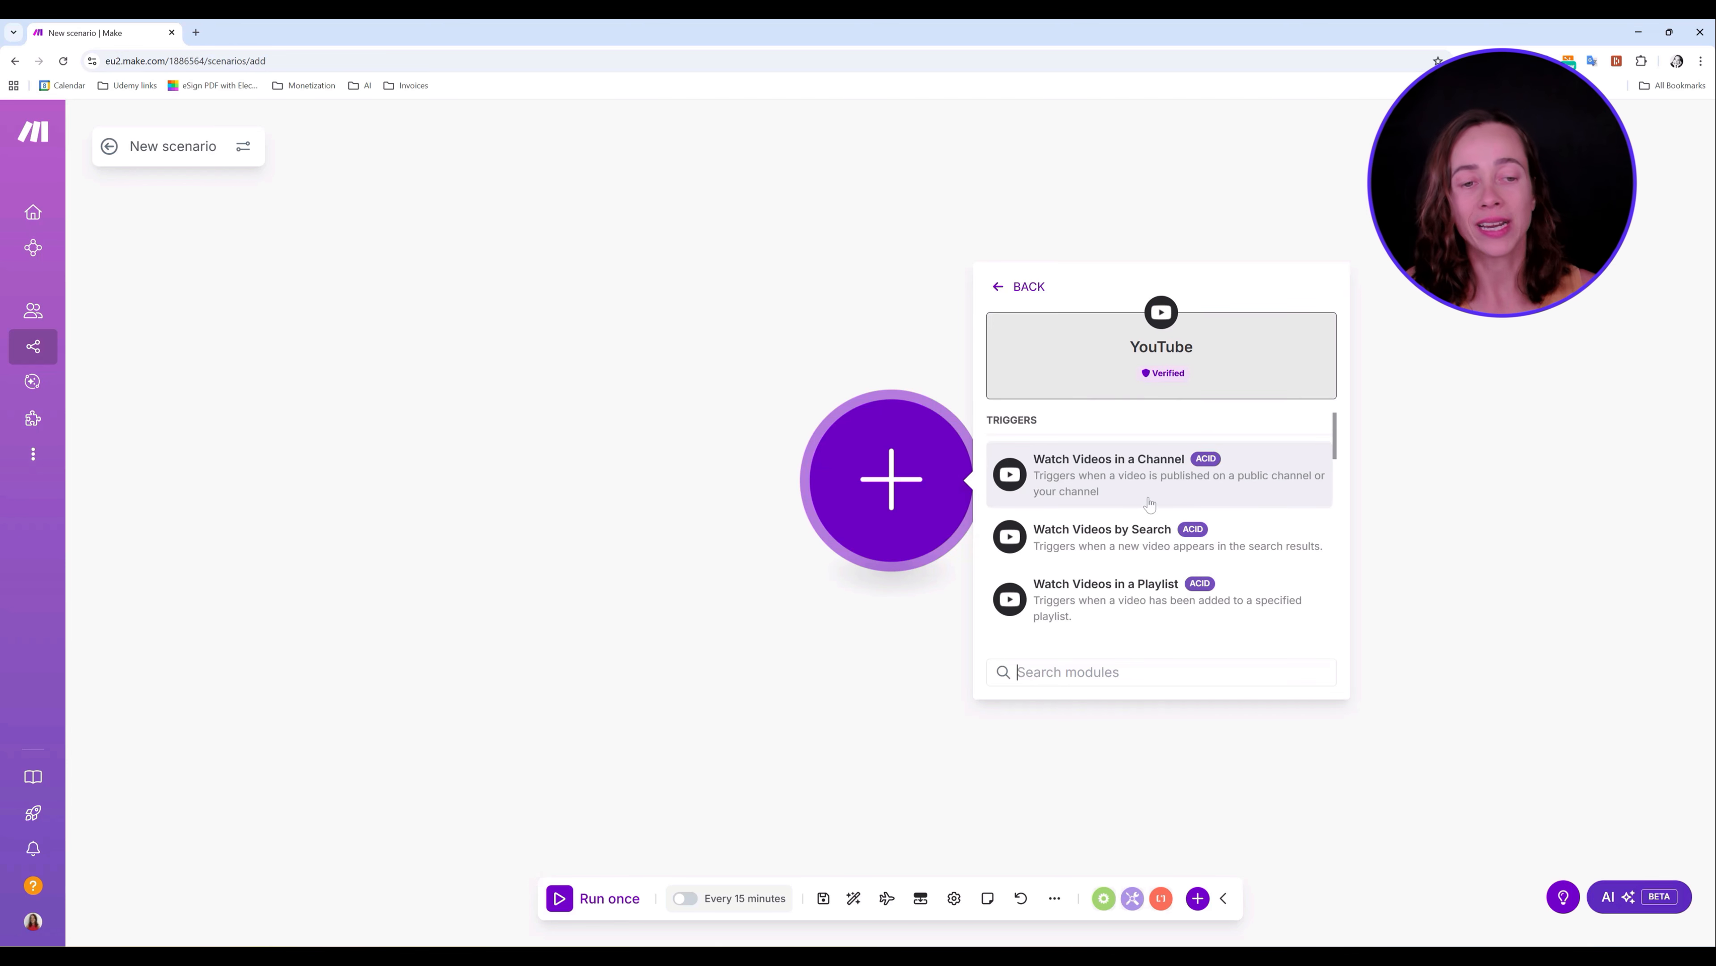
{"action": "scroll", "coordinate": [1150, 503], "scroll_direction": "down", "scroll_amount": 2}
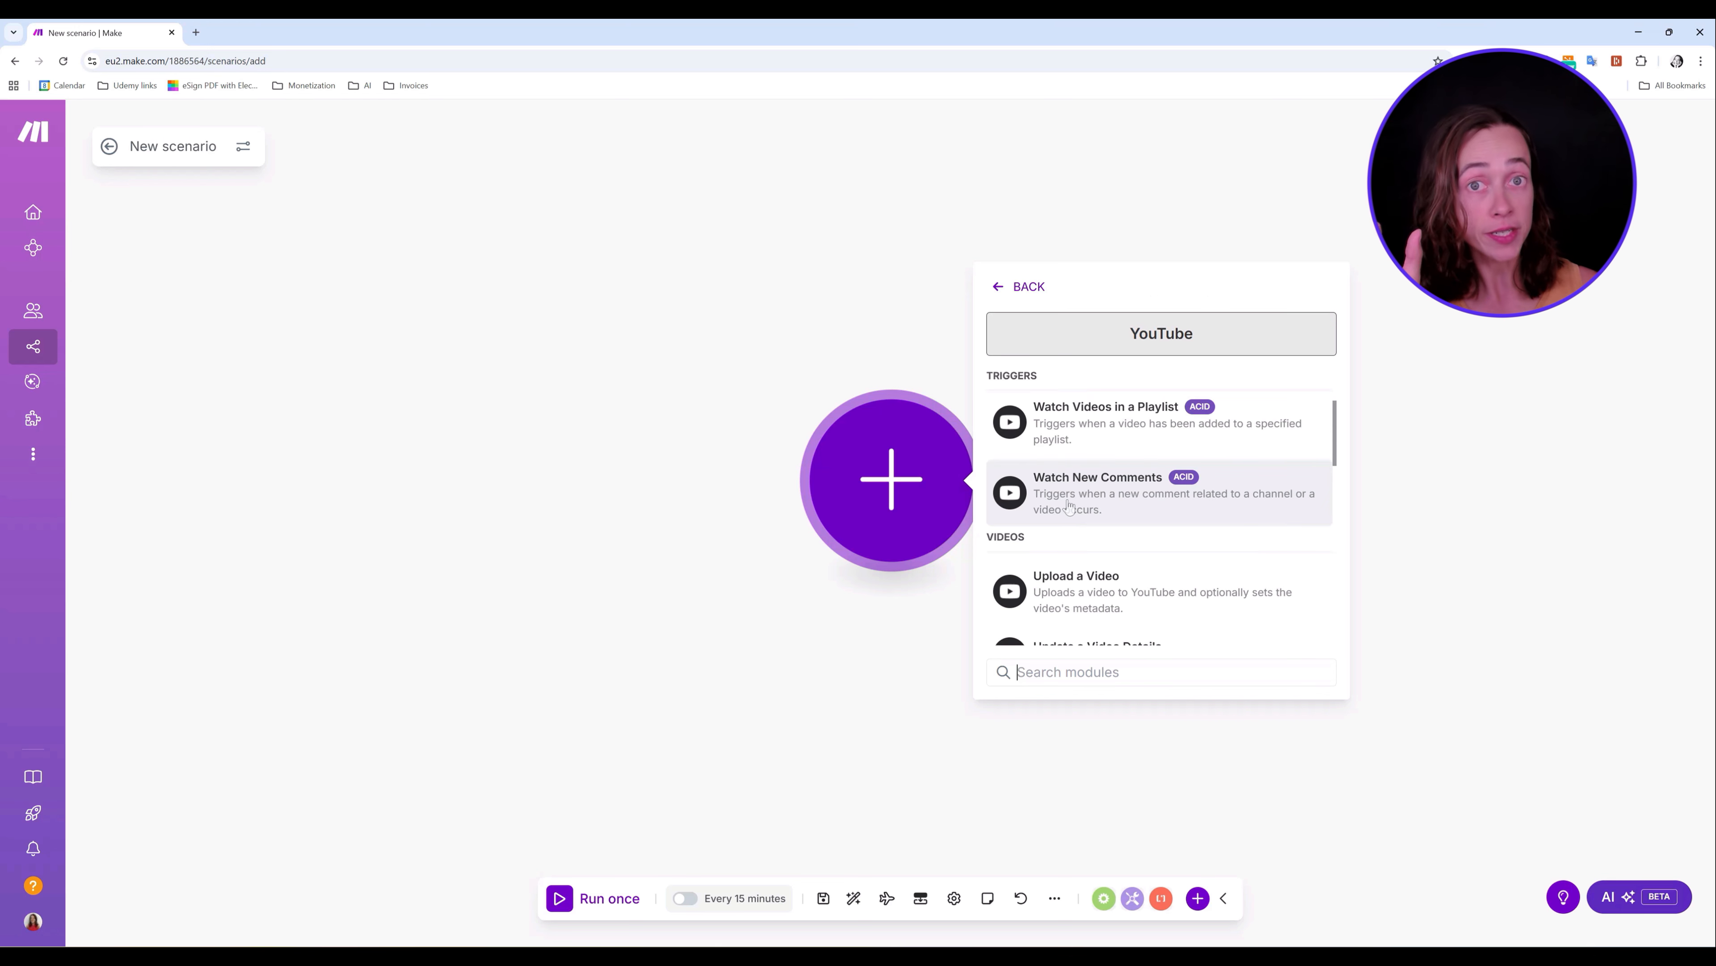
{"action": "scroll", "coordinate": [1054, 494], "scroll_direction": "up", "scroll_amount": 2}
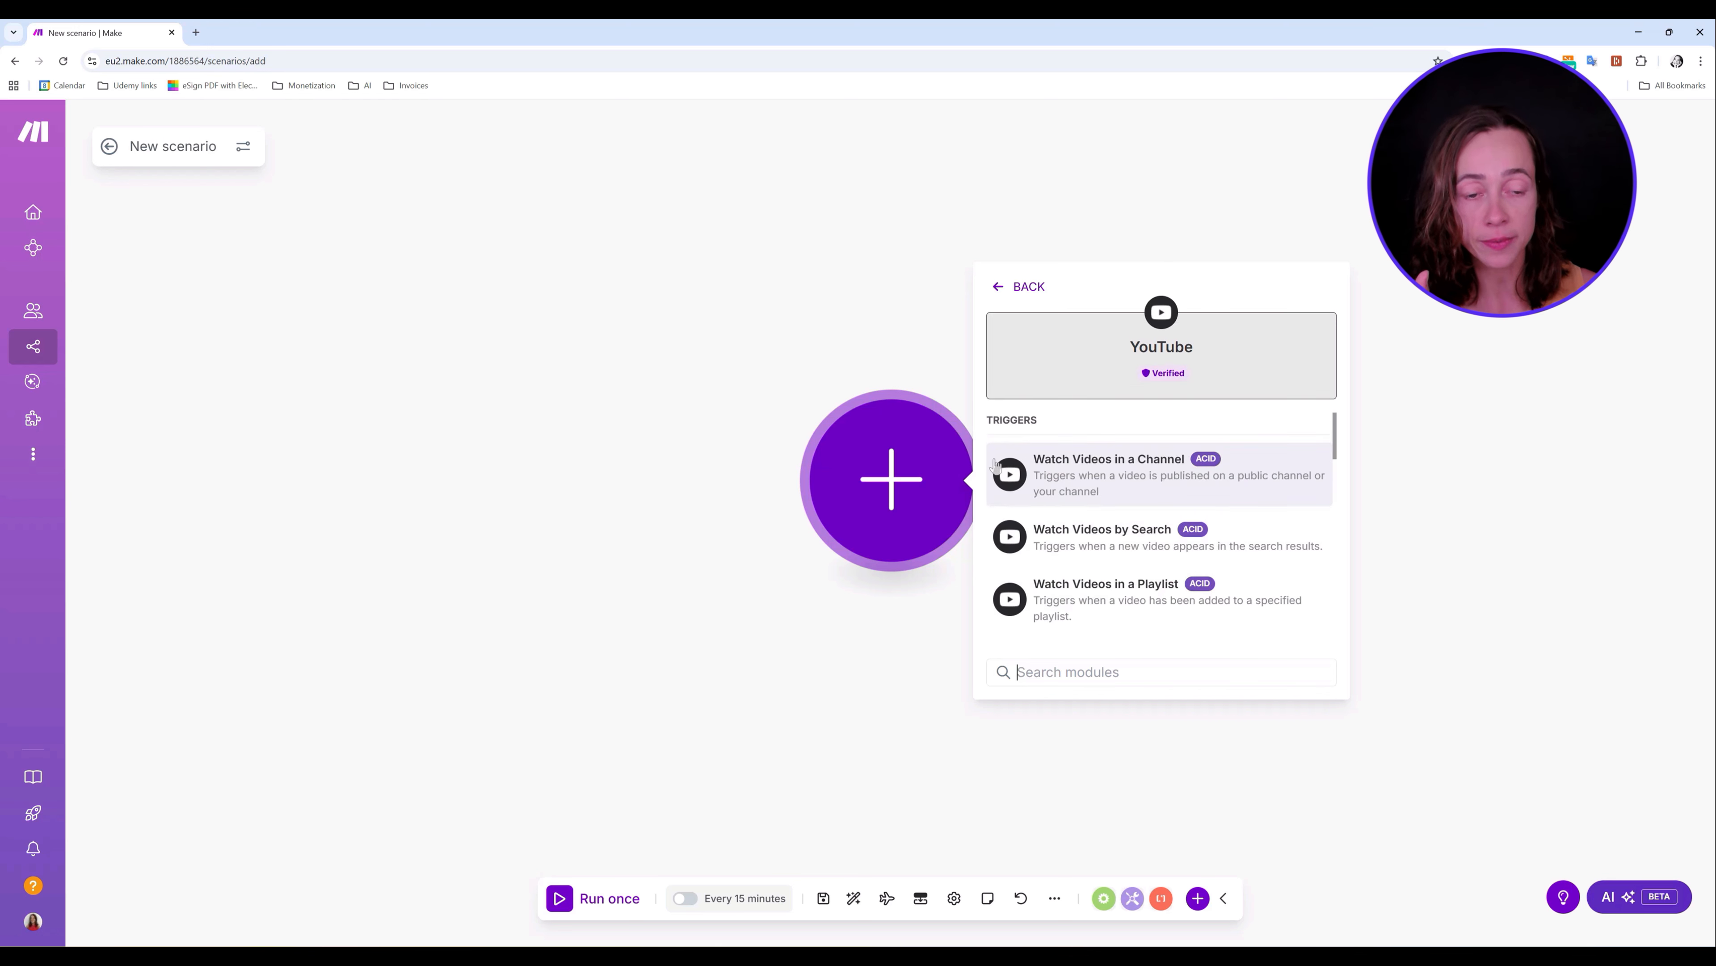
{"action": "scroll", "coordinate": [996, 465], "scroll_direction": "down", "scroll_amount": 2}
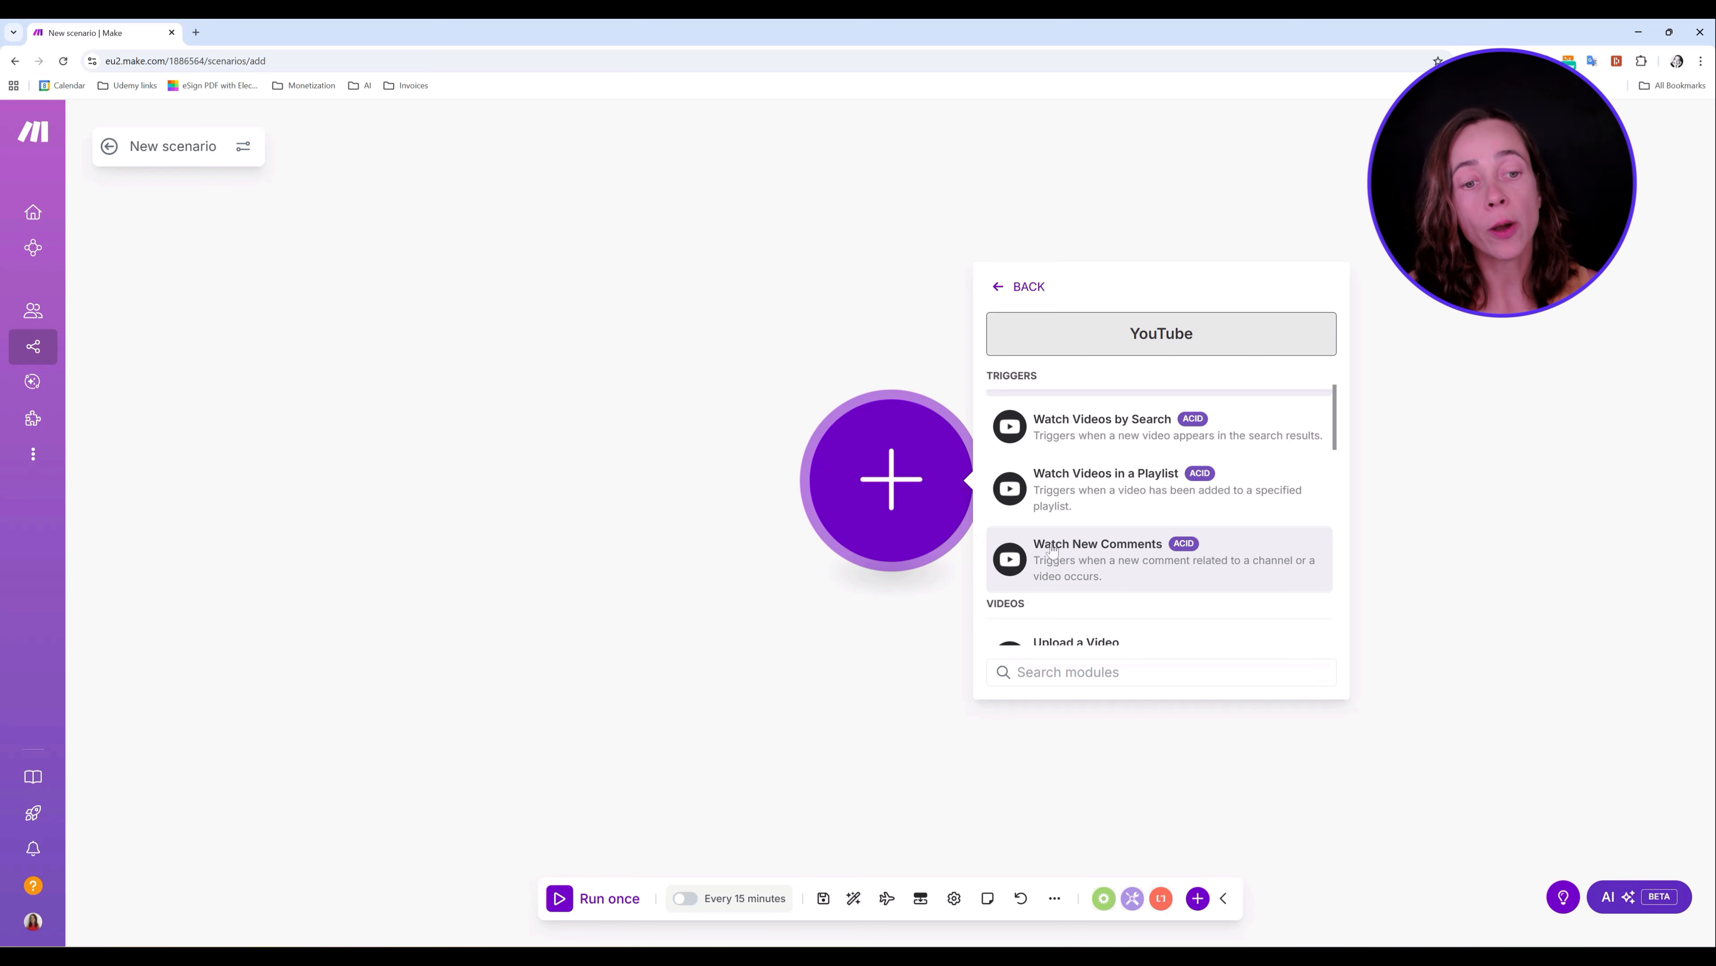
{"action": "left_click", "coordinate": [1120, 554]}
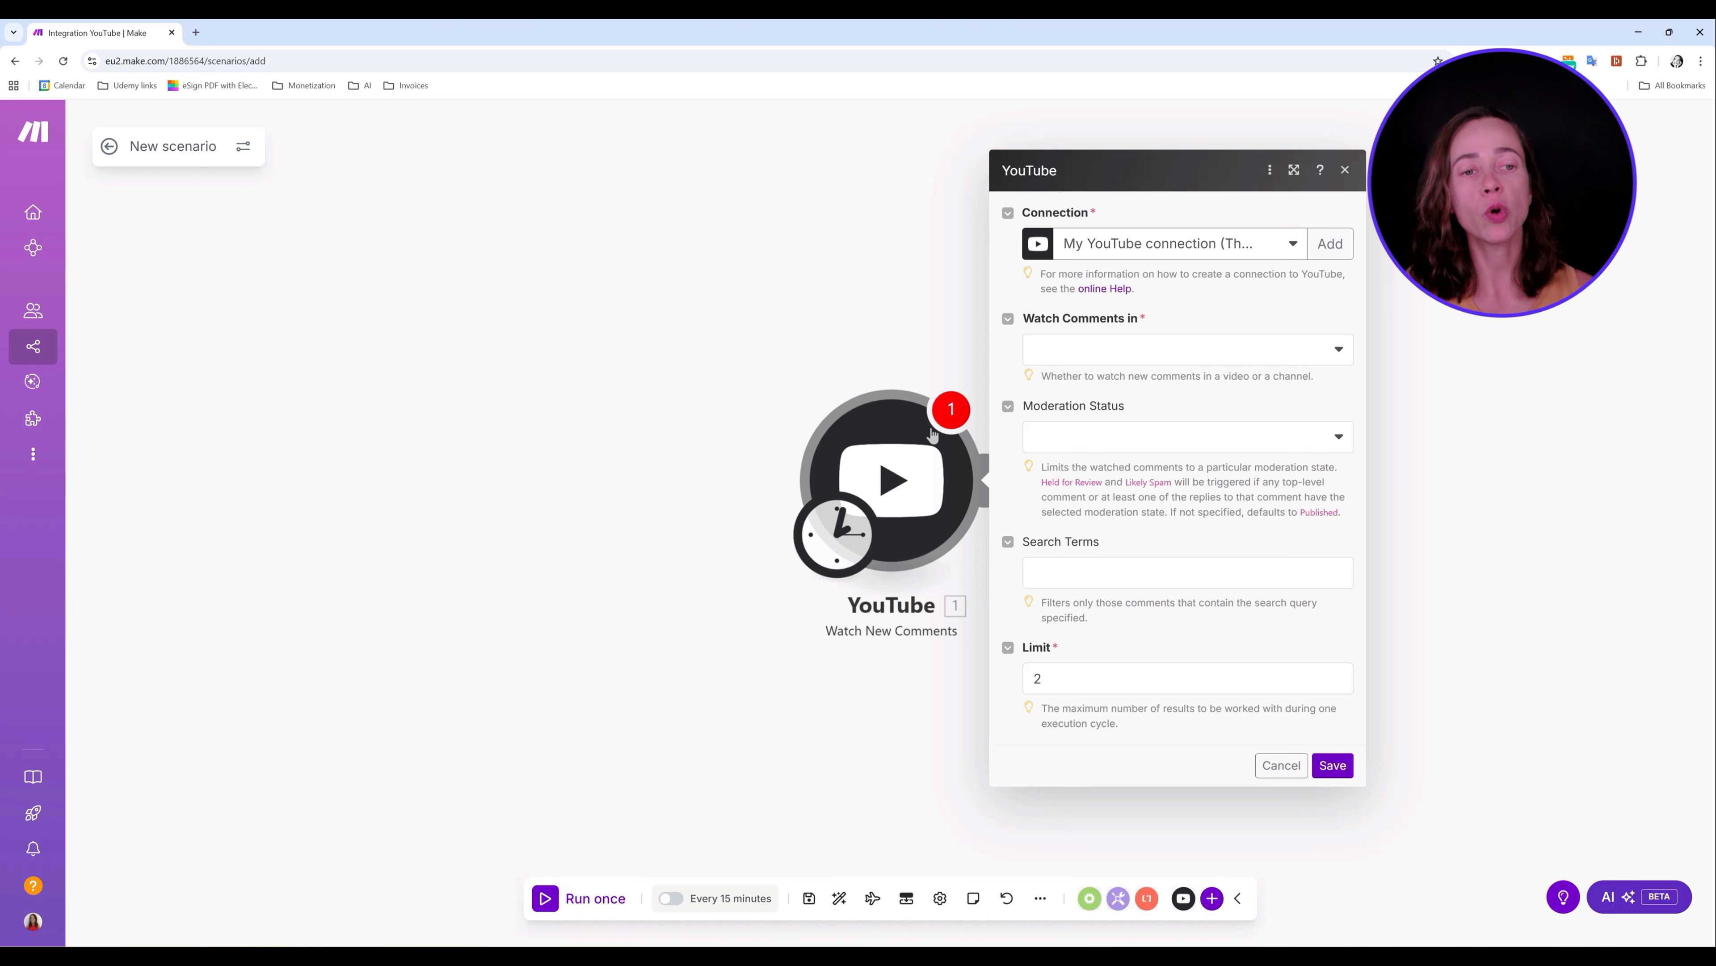
- Set the YouTube trigger to watch comments in a Channel and enter the channel's ID
{"action": "left_click", "coordinate": [1241, 254]}
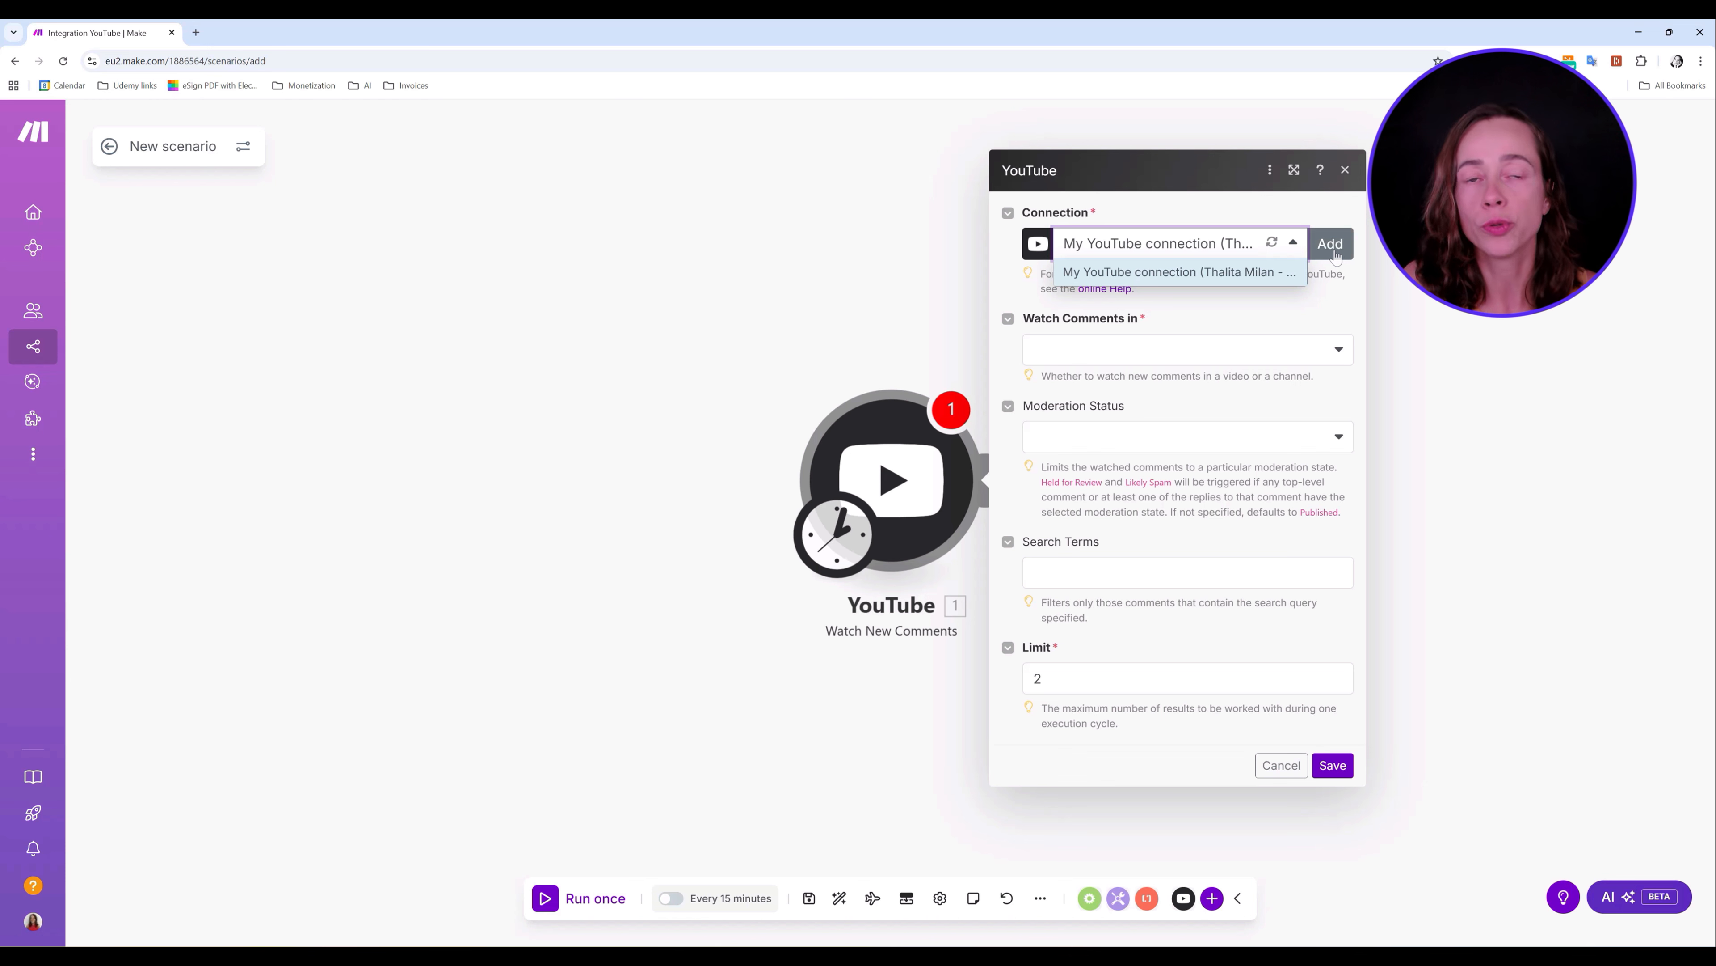
{"action": "left_click", "coordinate": [1330, 210]}
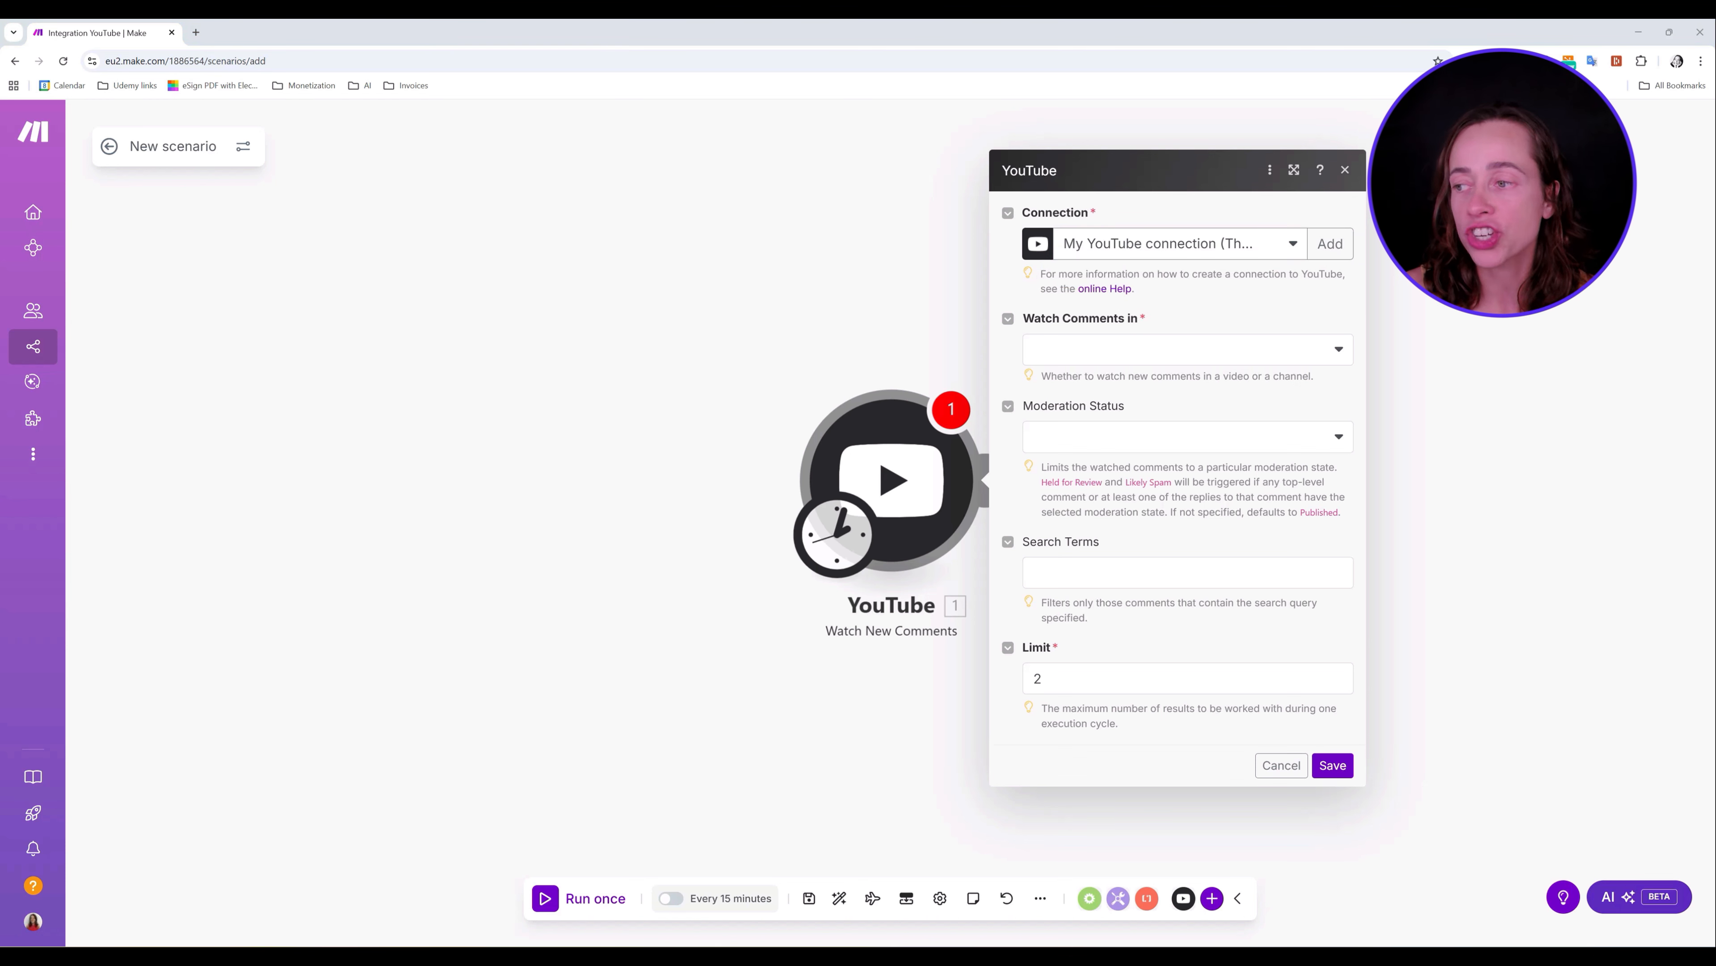
{"action": "left_click", "coordinate": [1157, 351]}
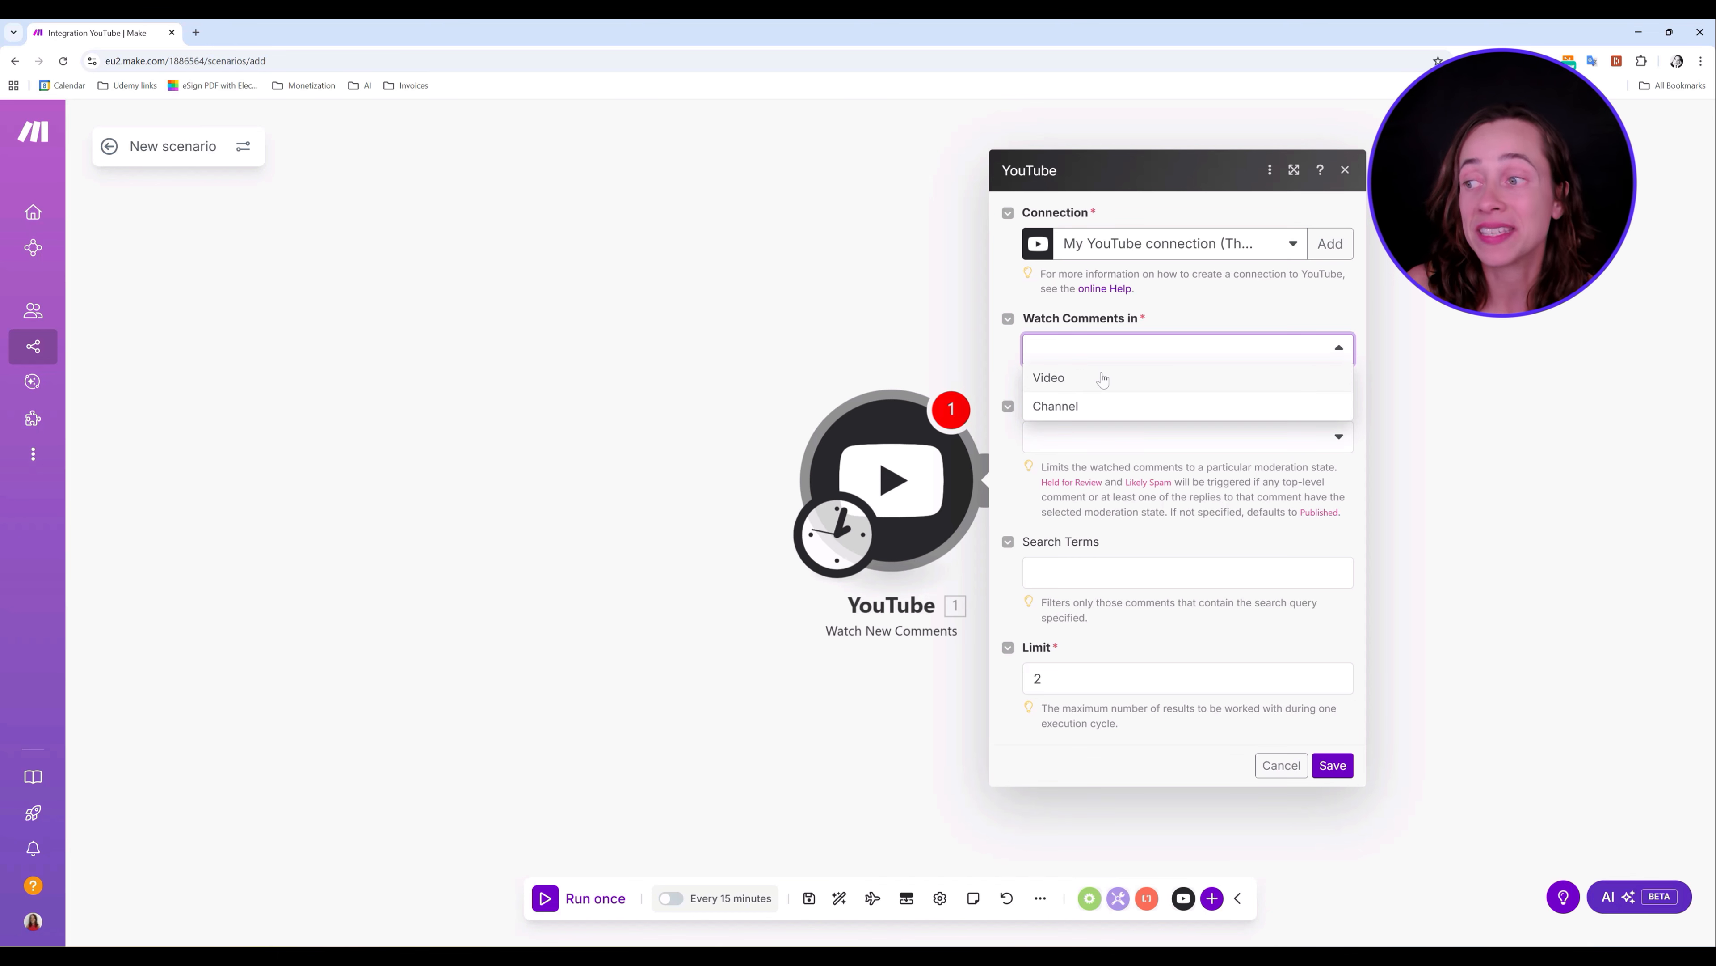
{"action": "left_click", "coordinate": [1087, 407]}
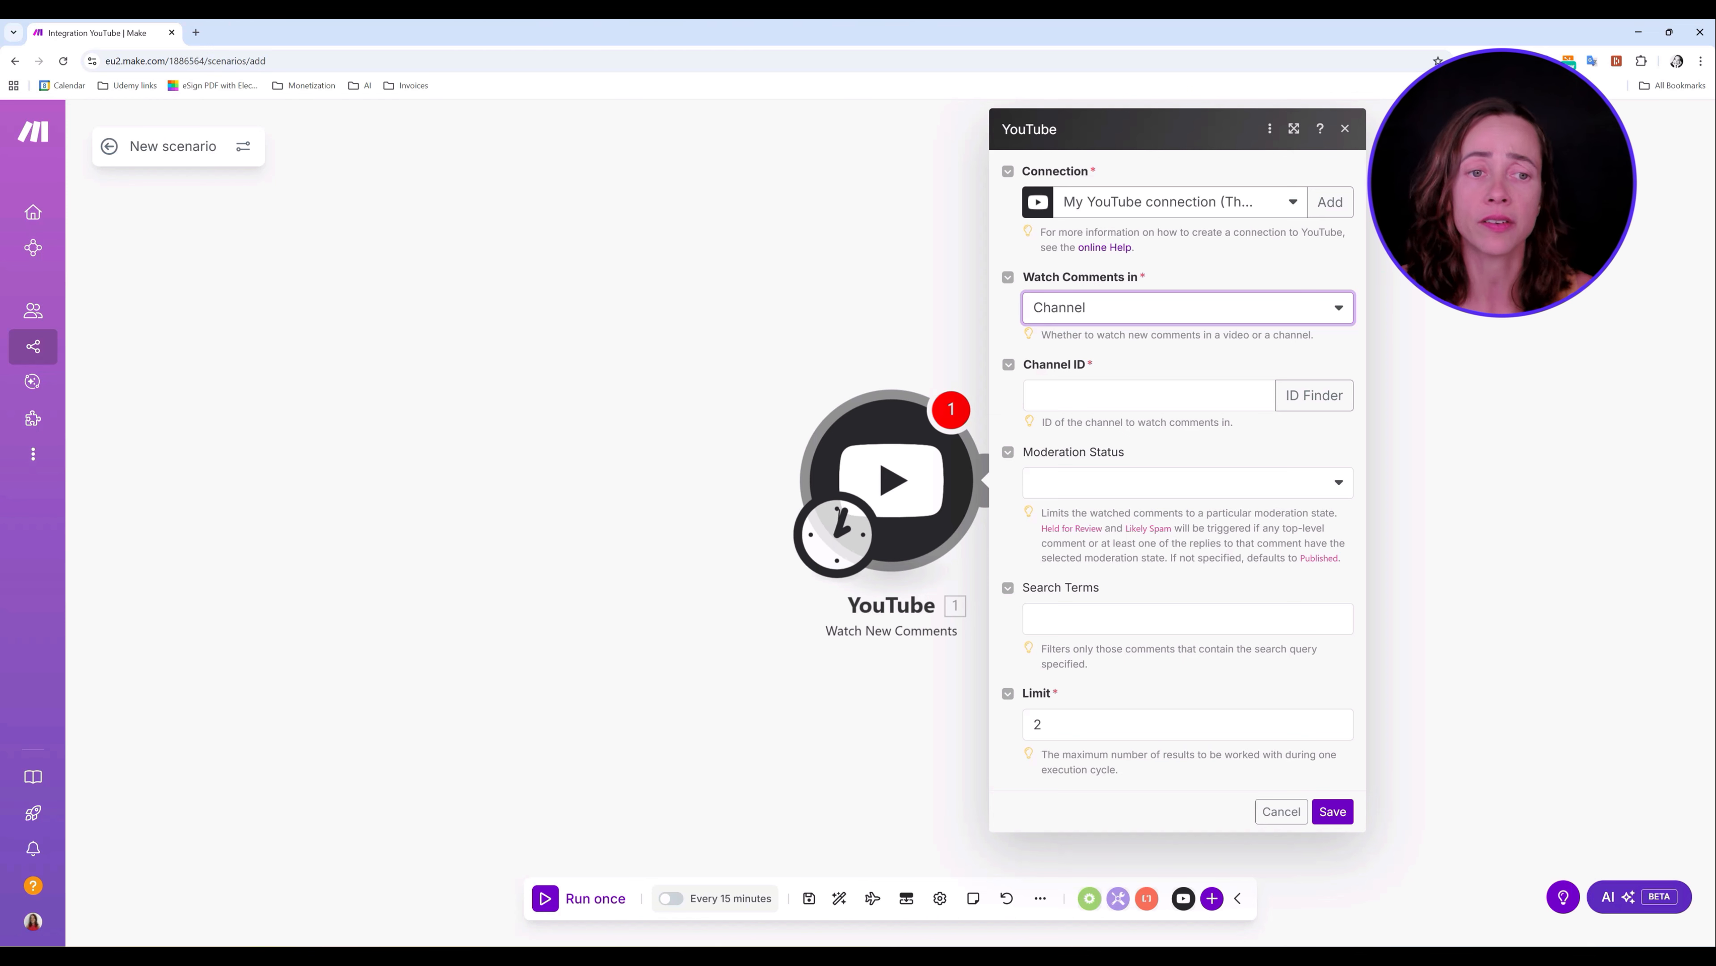
{"action": "left_click", "coordinate": [1194, 305]}
{"action": "left_click", "coordinate": [1194, 298]}
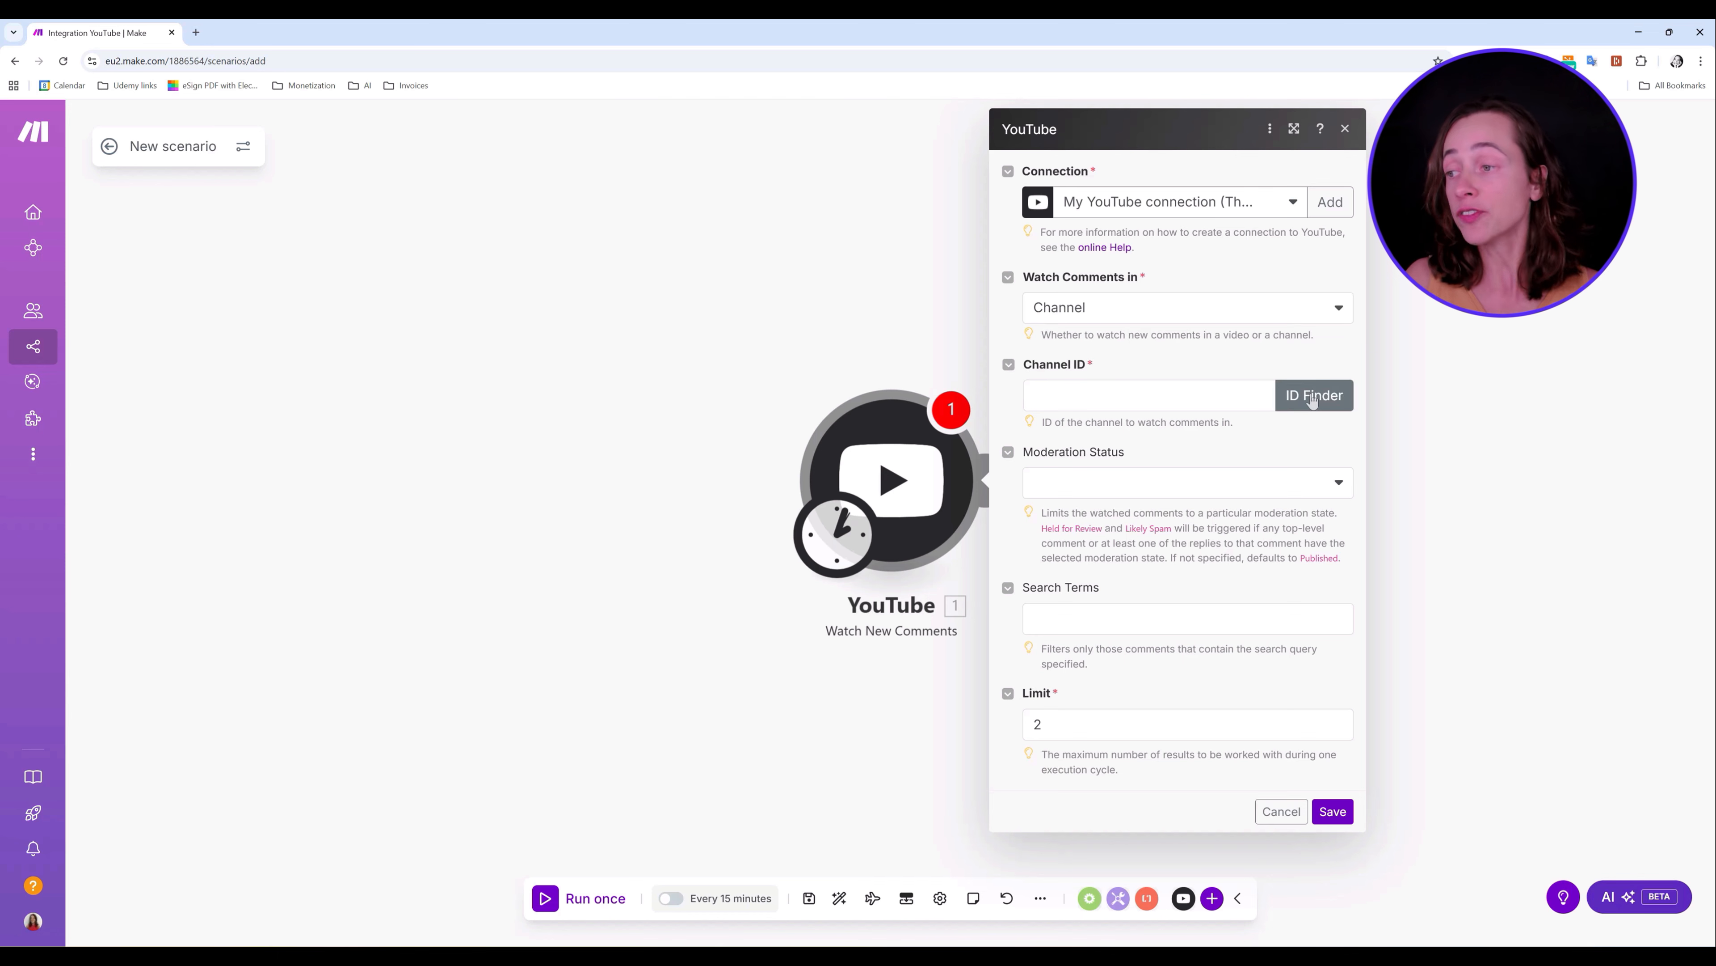
{"action": "type", "text": "UCt9uiRkIYgo9LZ2BmUYxm2A"}
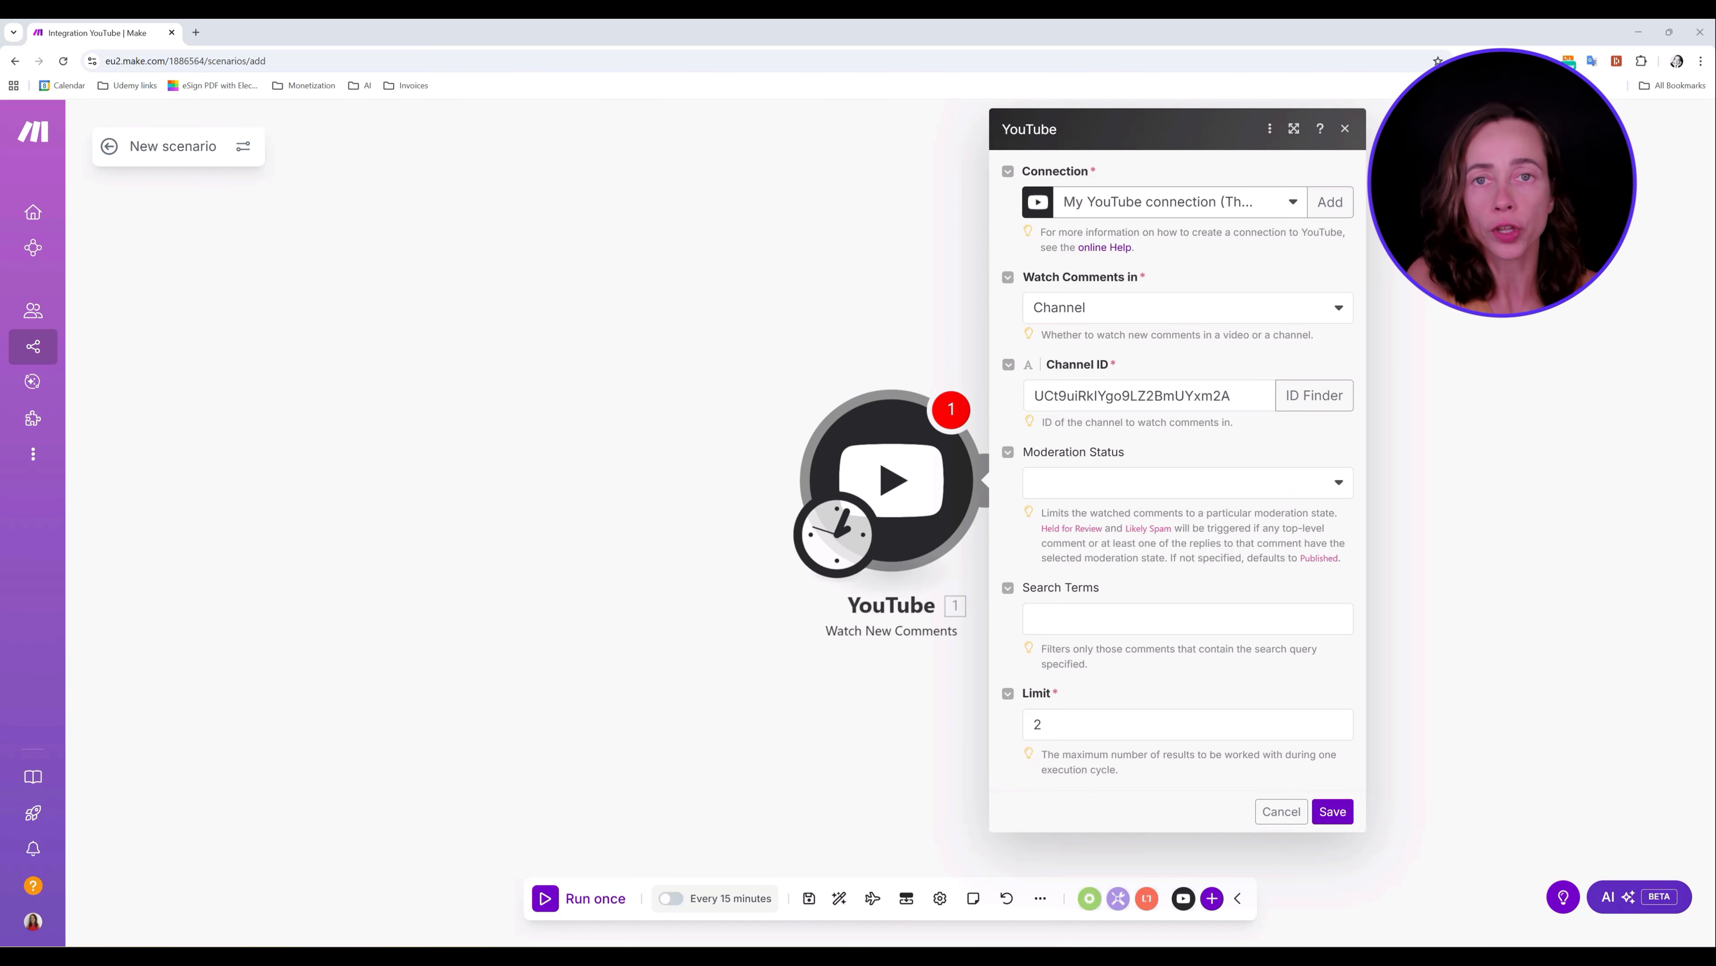
- Set the moderation status to Published, keeping the limit at 2, and save the trigger to start From now on
{"action": "left_click", "coordinate": [1131, 482]}
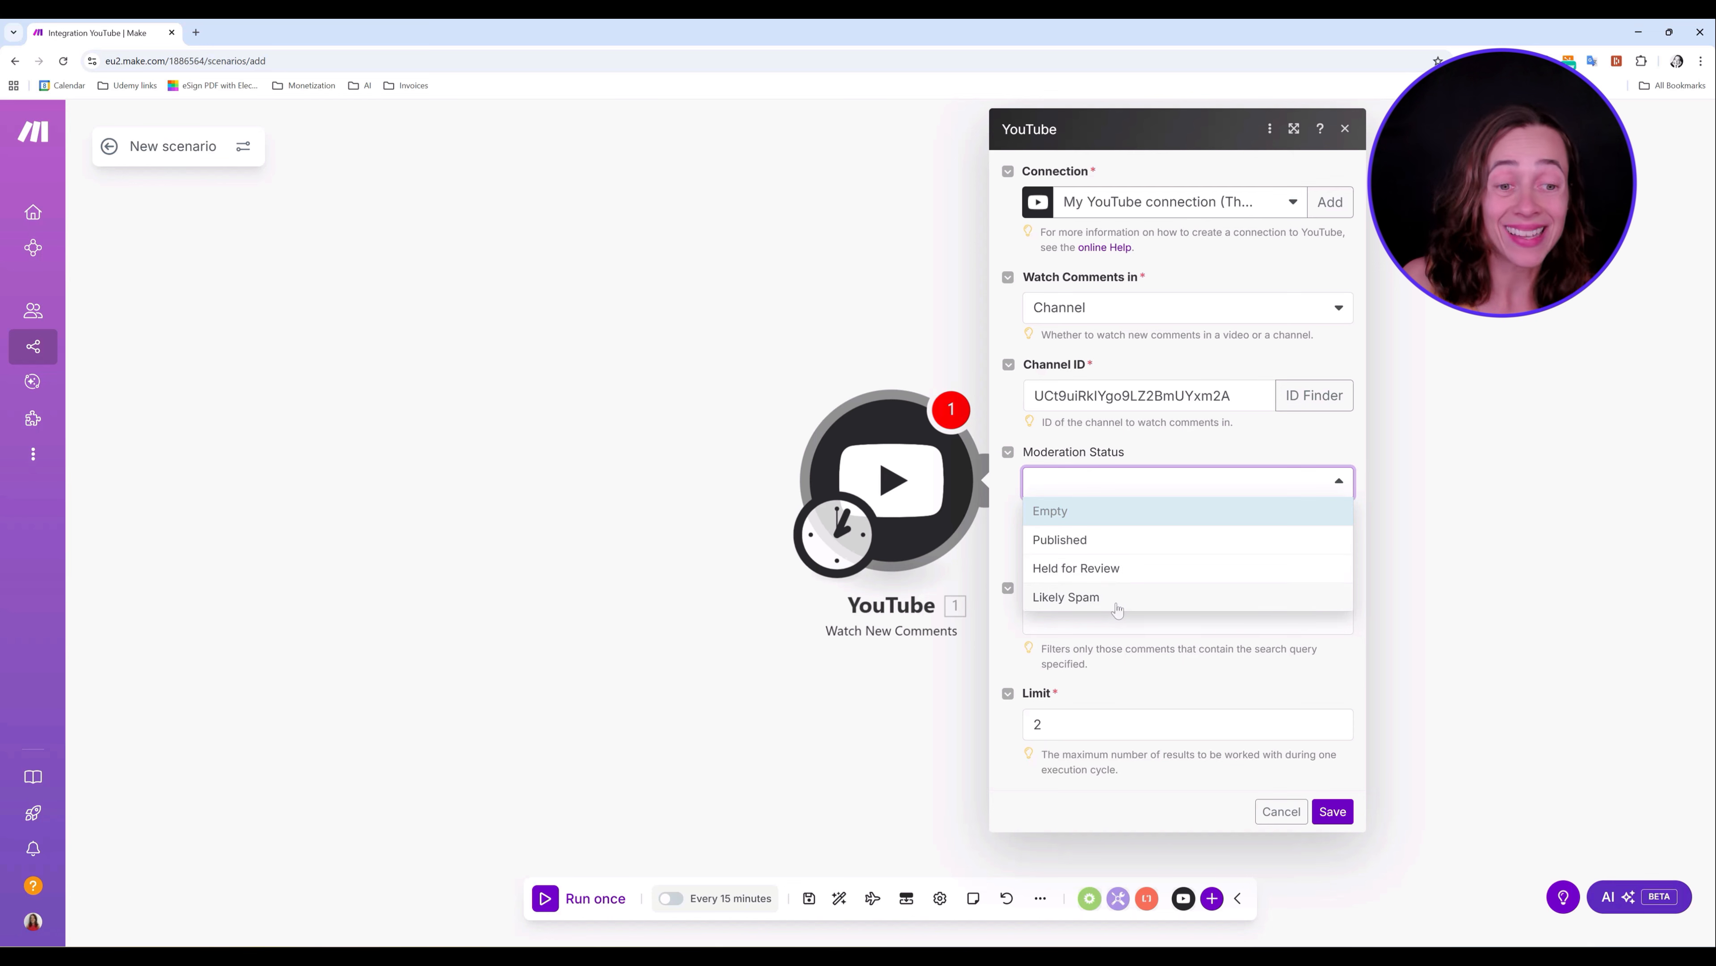
{"action": "left_click", "coordinate": [1152, 545]}
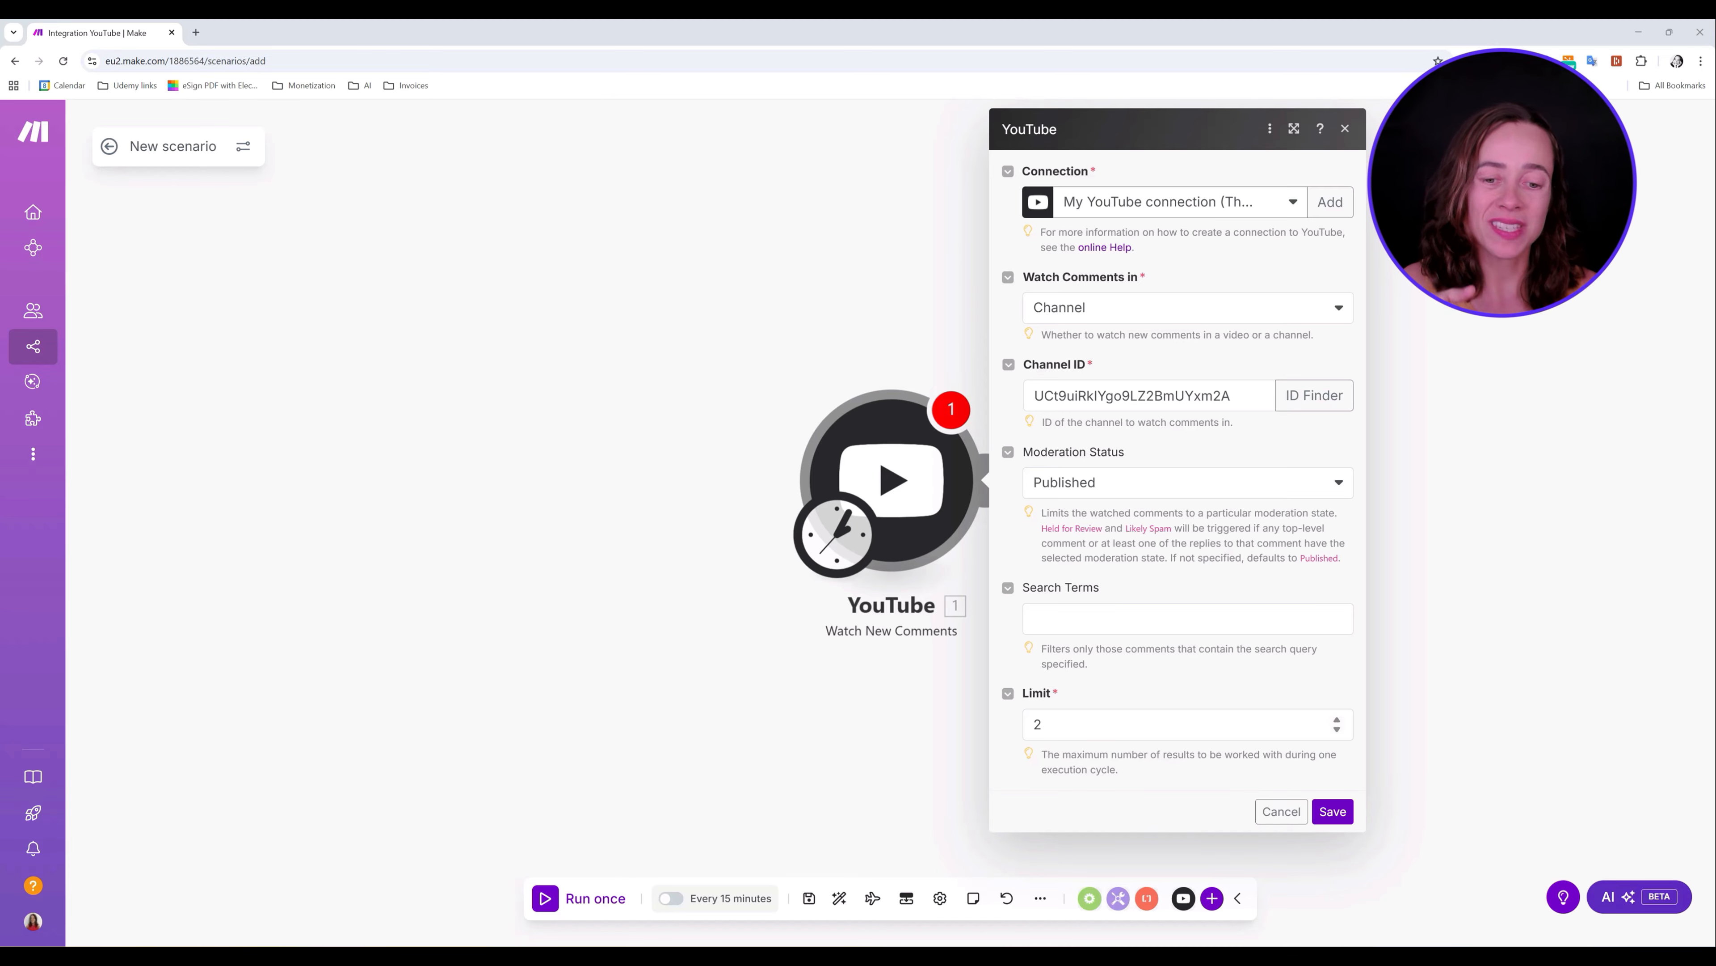
{"action": "left_click_drag", "start_coordinate": [1148, 774], "coordinate": [1039, 776]}
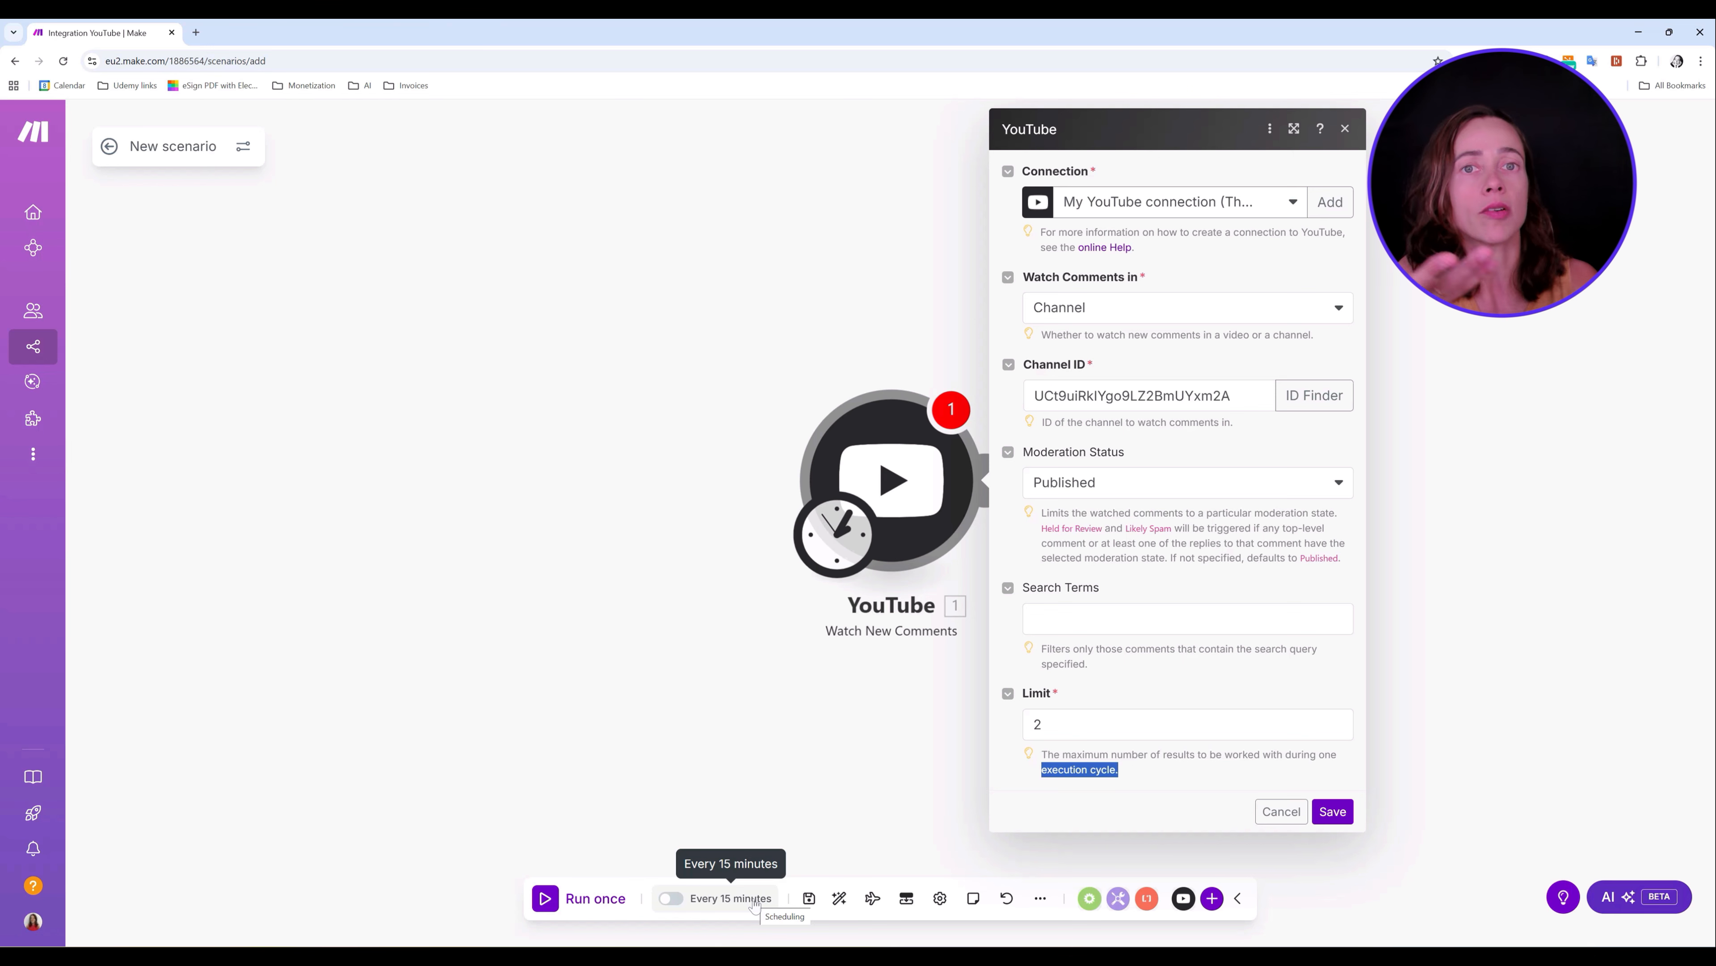
{"action": "left_click", "coordinate": [1129, 724]}
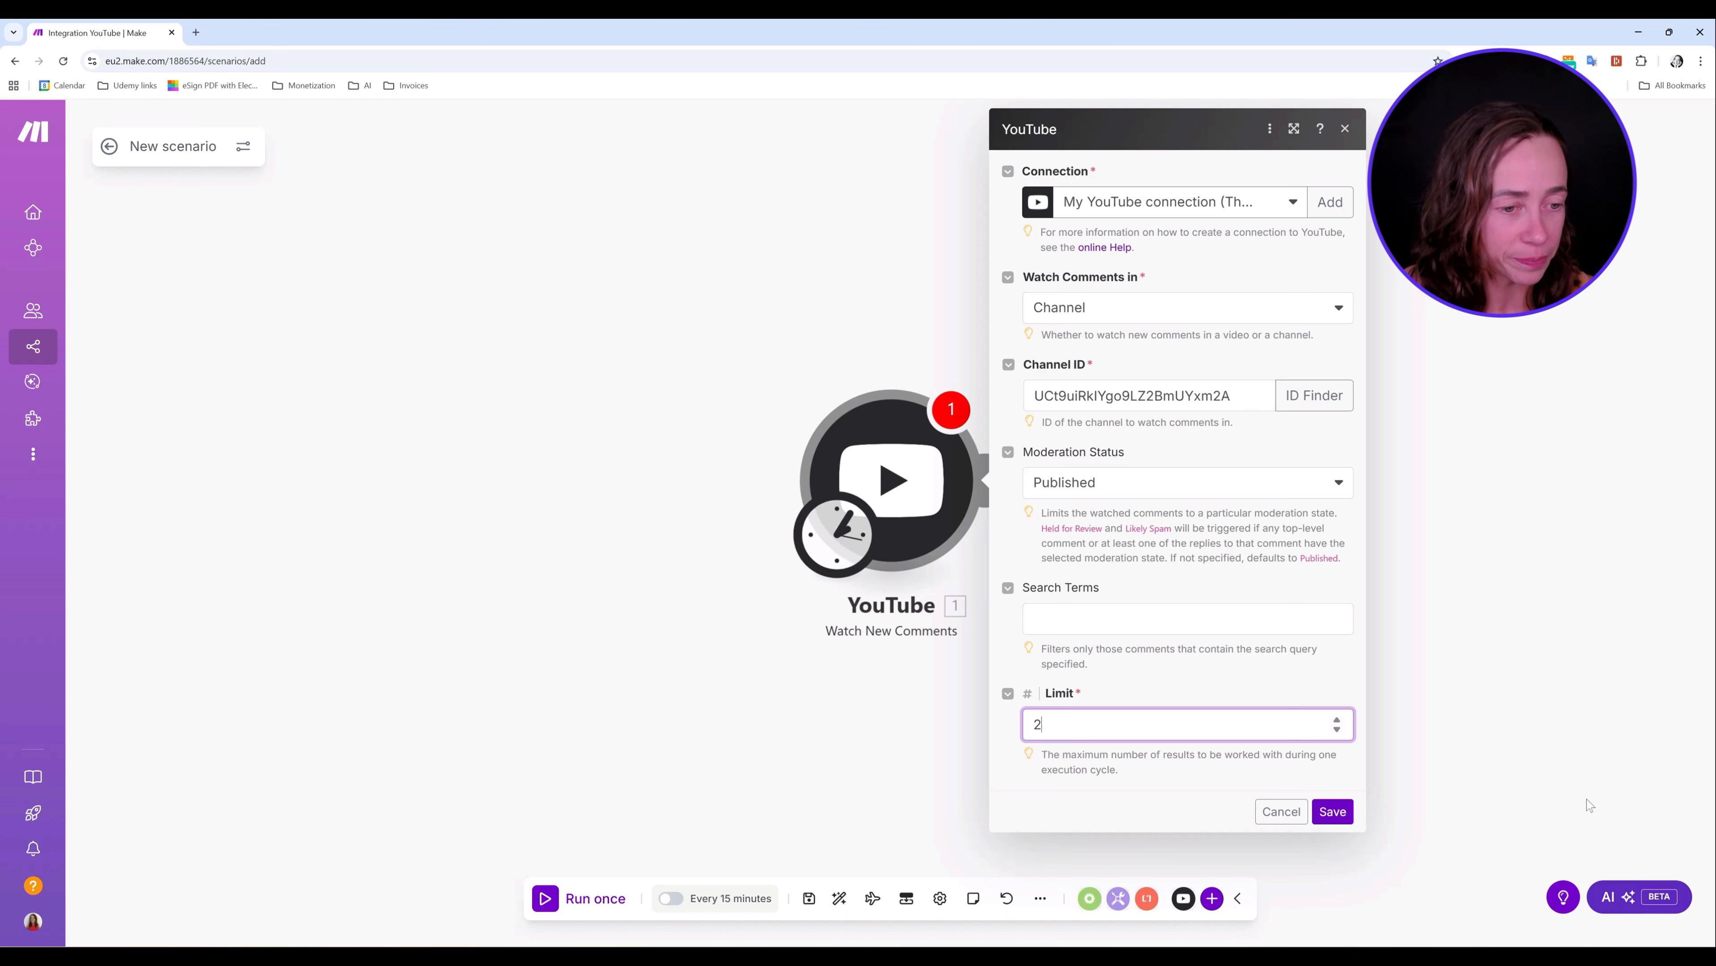
{"action": "key", "text": "Return"}
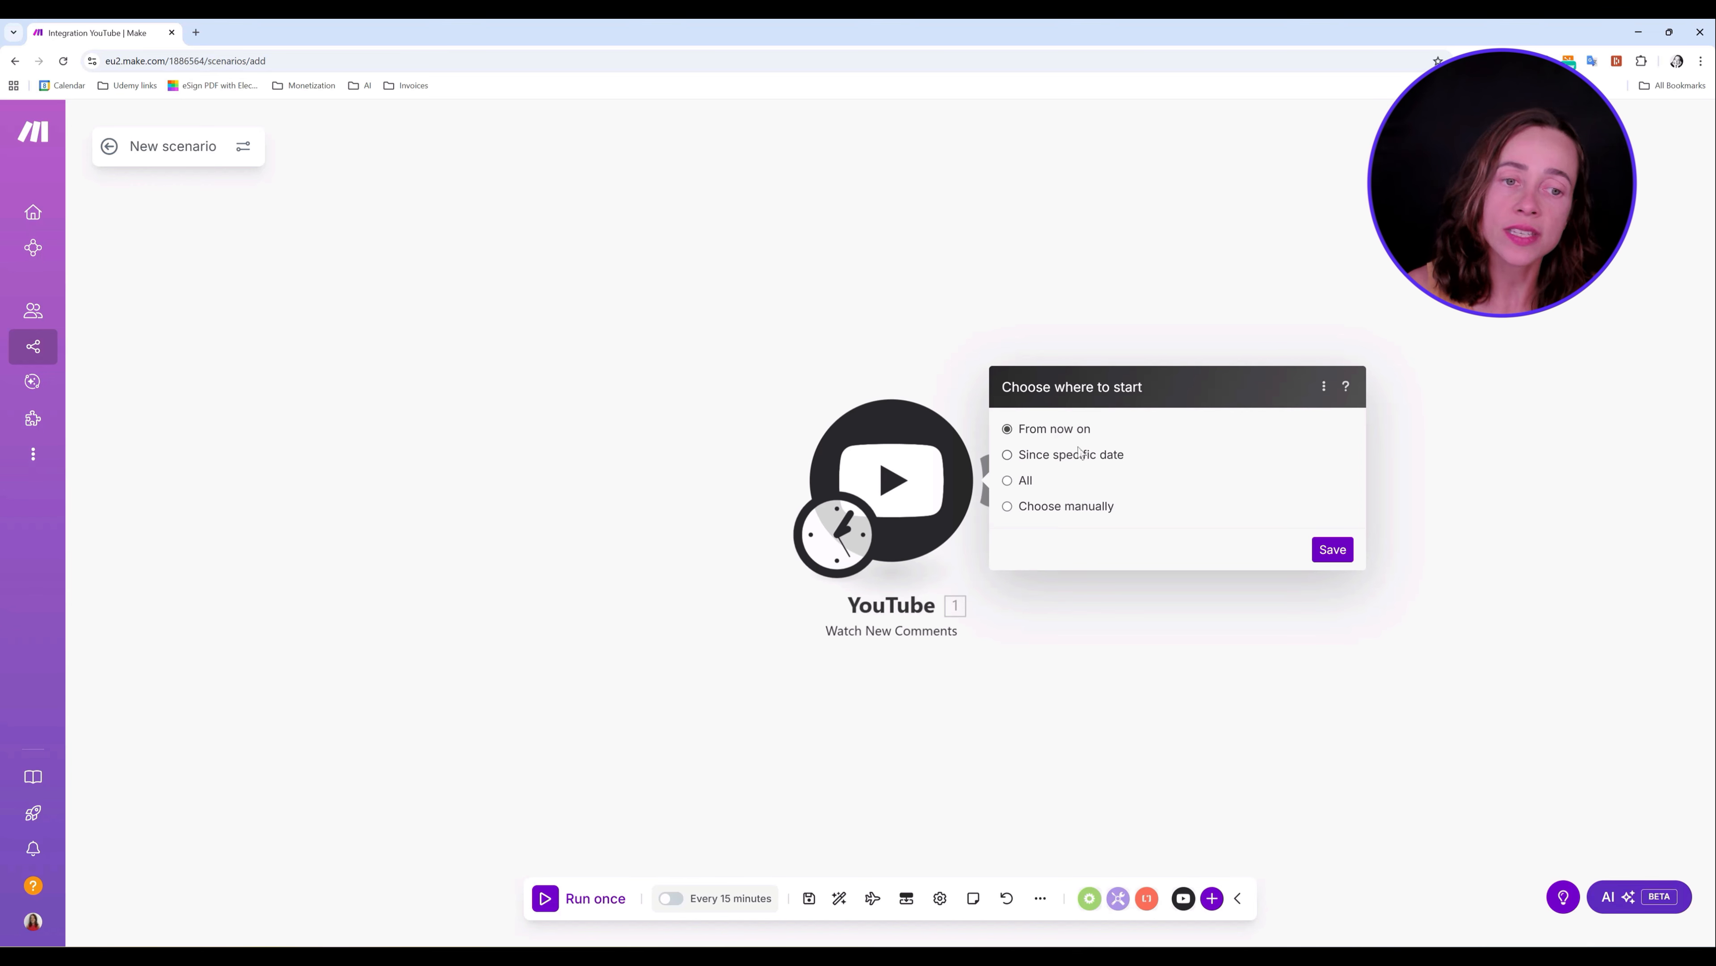
{"action": "left_click", "coordinate": [1328, 549]}
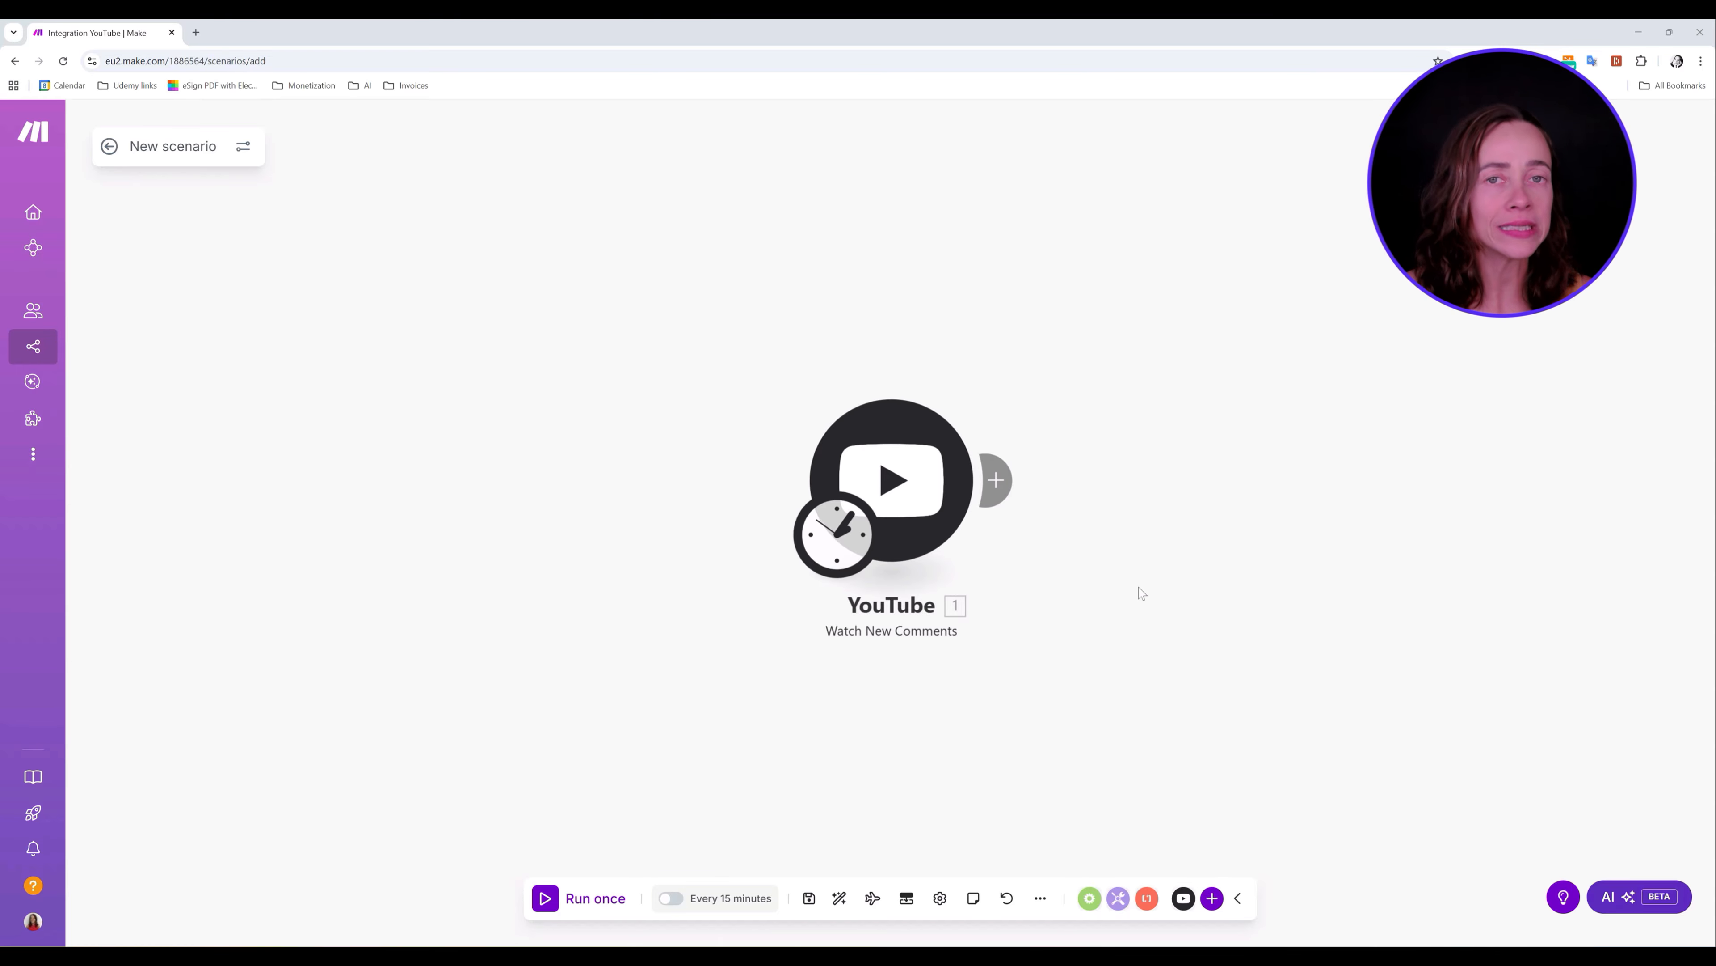
- Add an OpenAI Create a model response module after the YouTube trigger and set its model to o4-mini (system)
{"action": "left_click", "coordinate": [997, 479]}
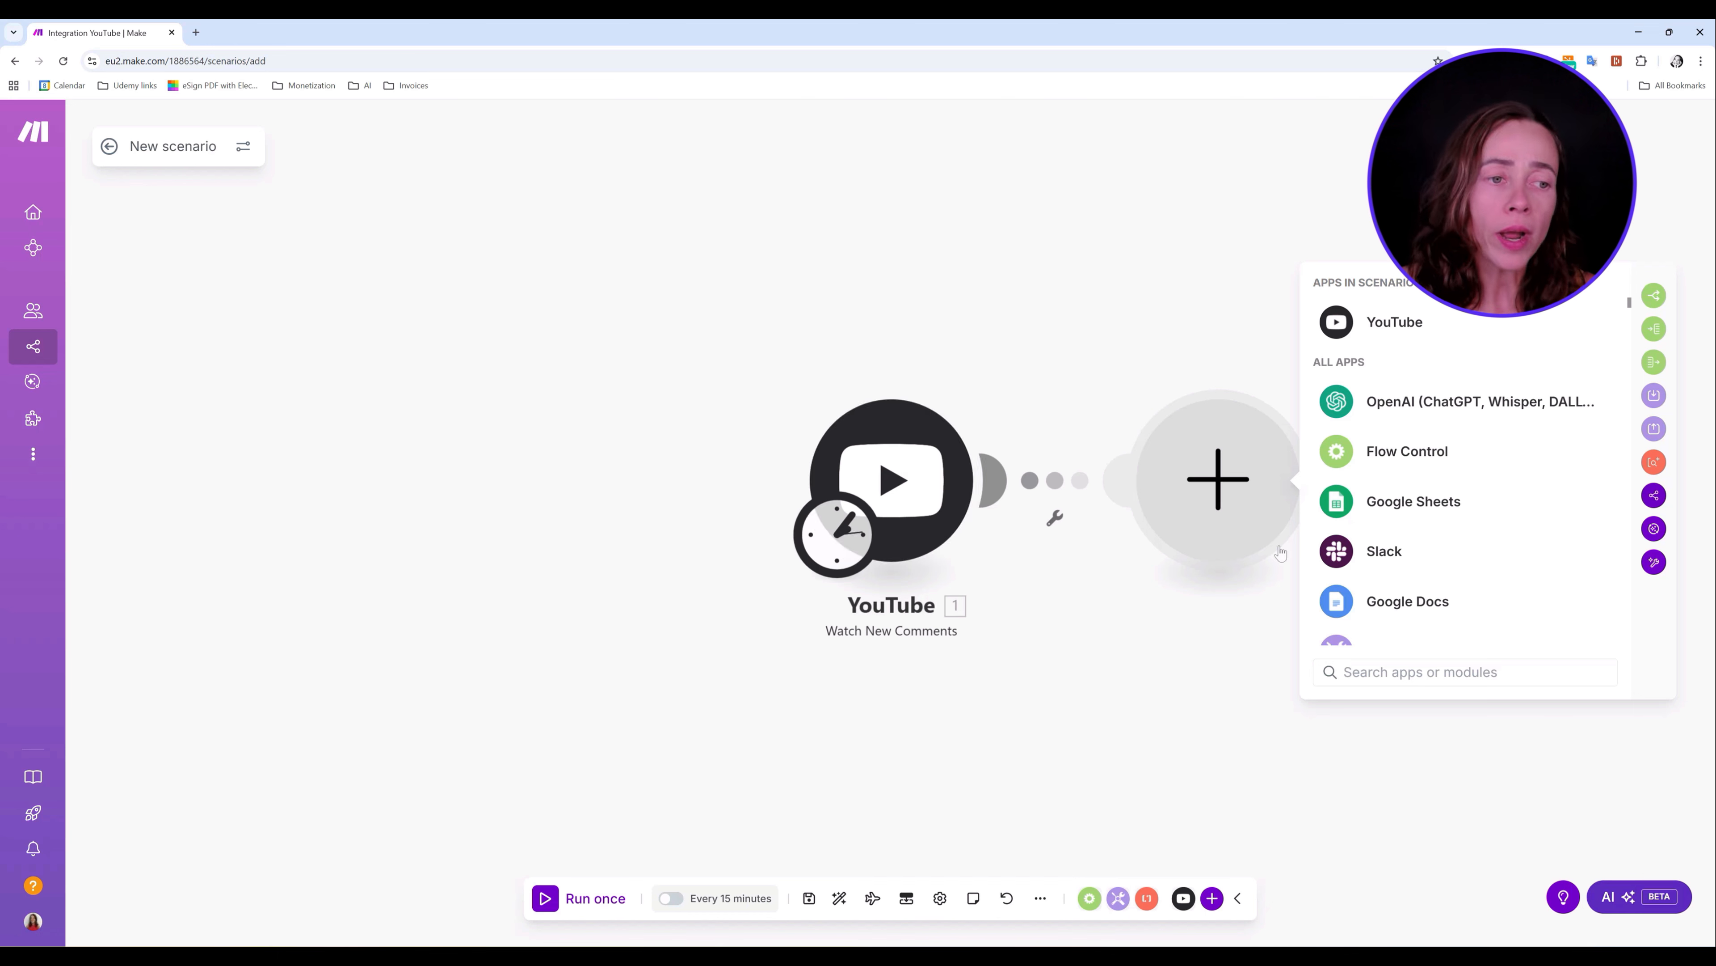
{"action": "left_click", "coordinate": [1417, 404]}
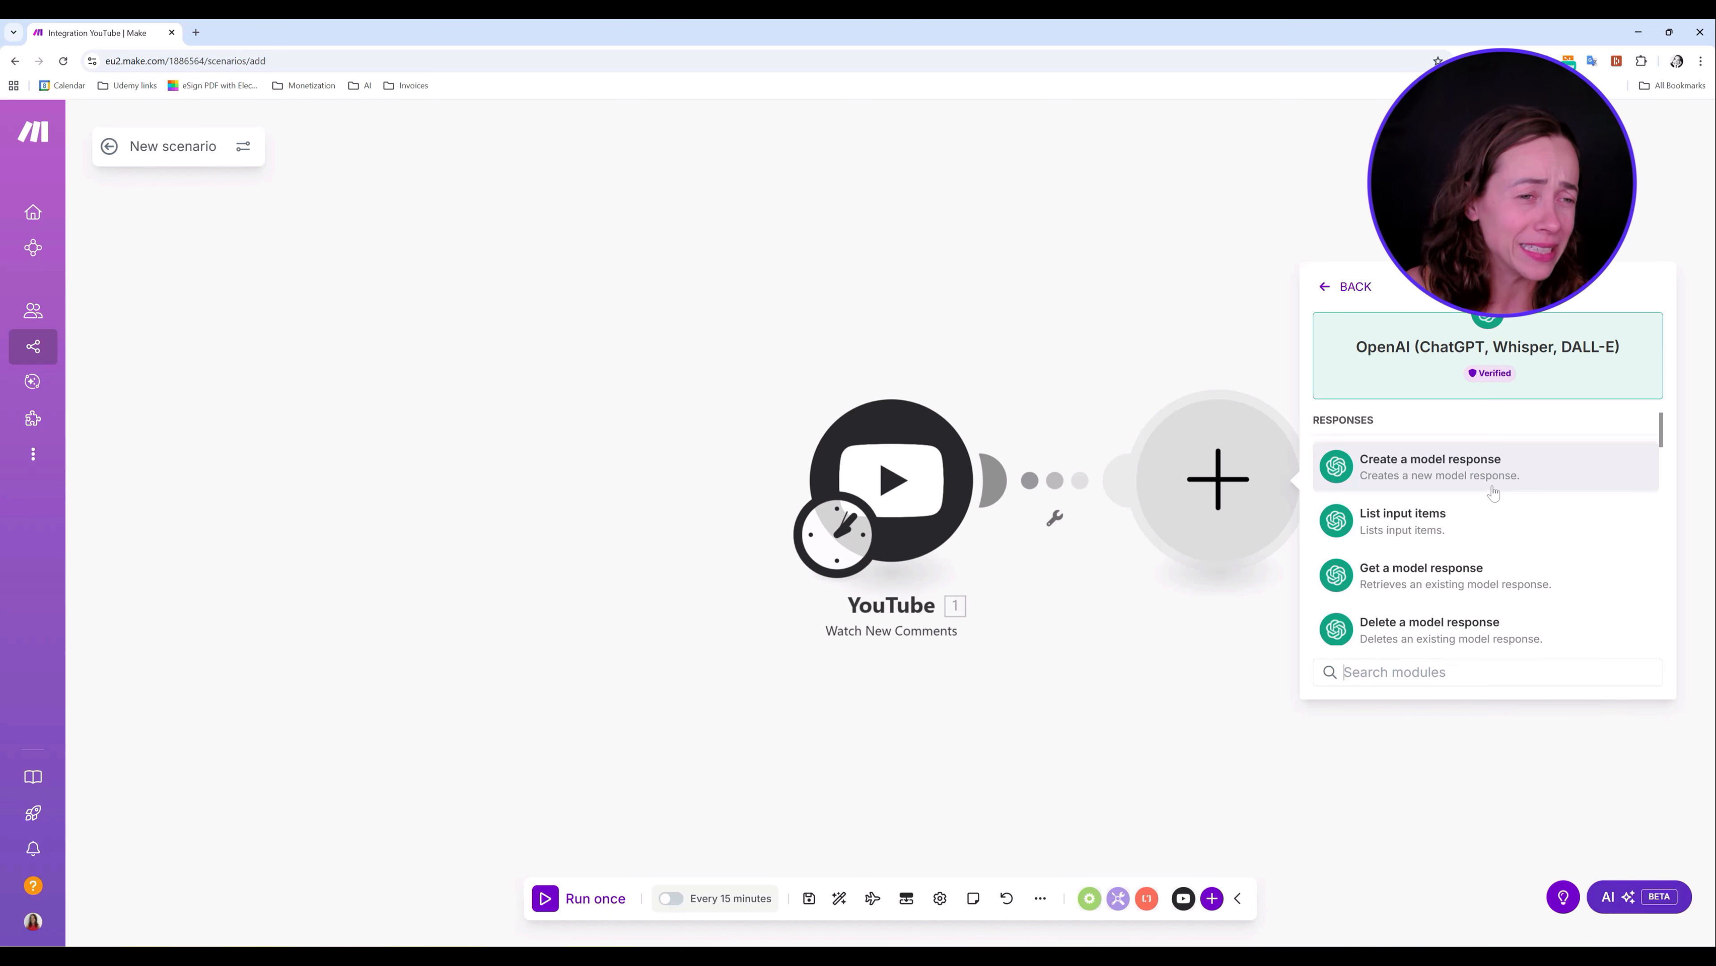
{"action": "scroll", "coordinate": [1487, 510], "scroll_direction": "down", "scroll_amount": 3}
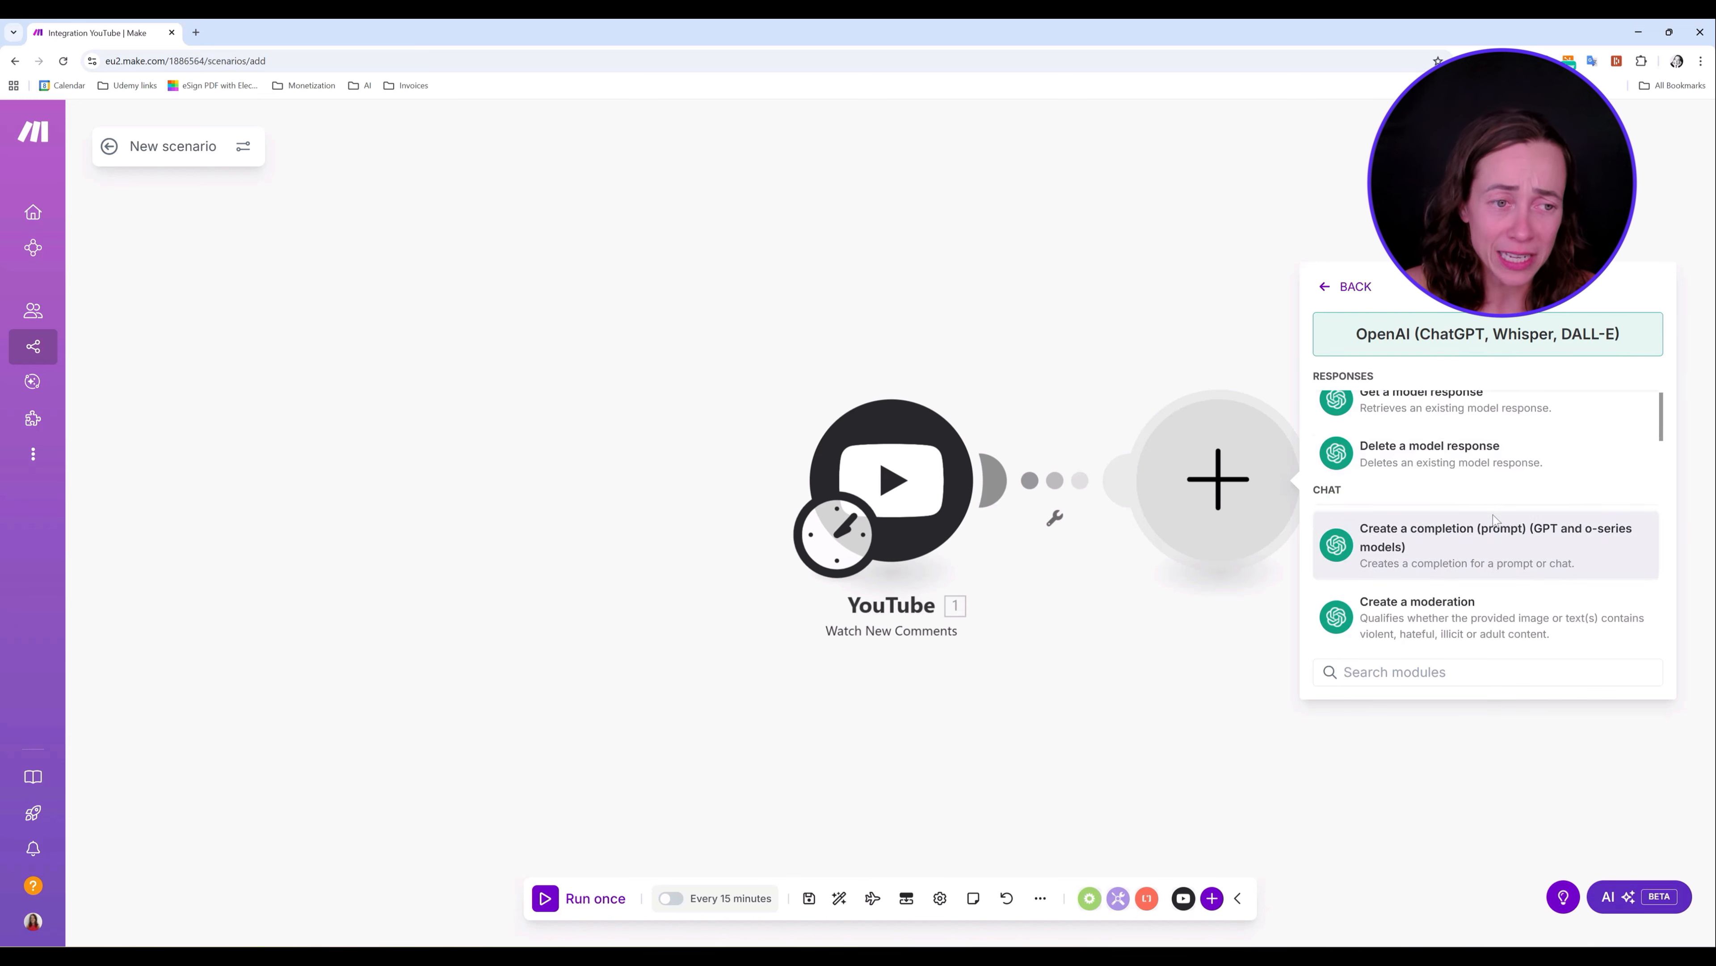
{"action": "scroll", "coordinate": [1484, 427], "scroll_direction": "down", "scroll_amount": 10}
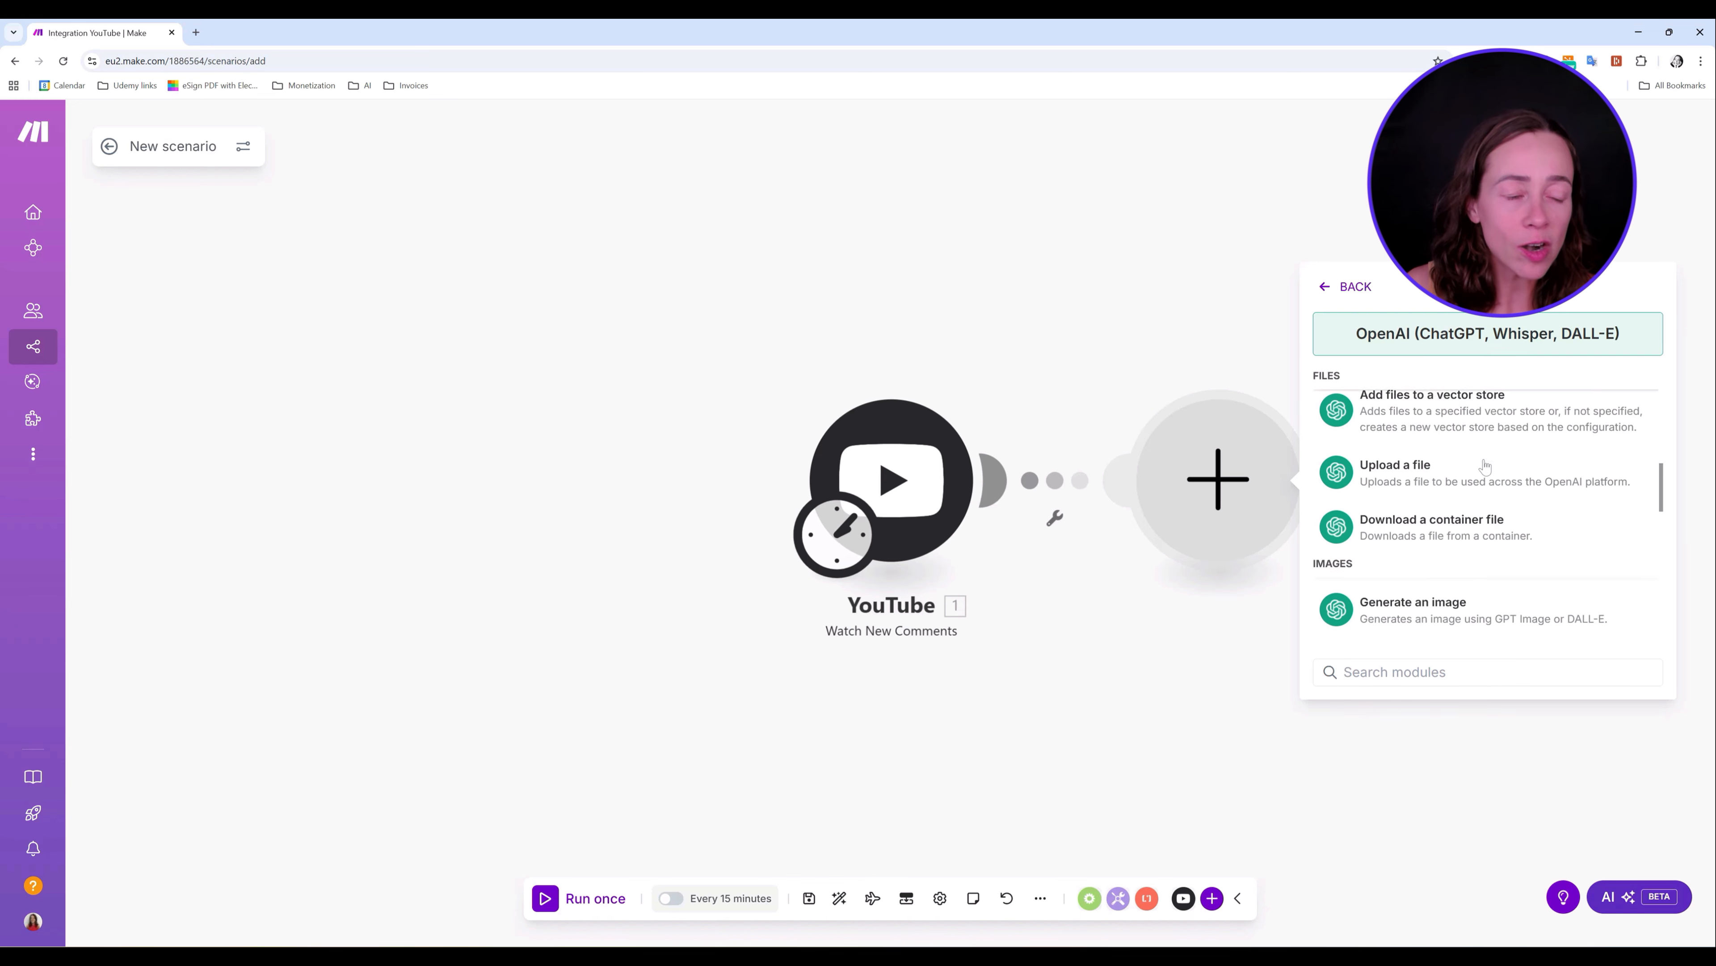
{"action": "scroll", "coordinate": [1484, 467], "scroll_direction": "down", "scroll_amount": 6}
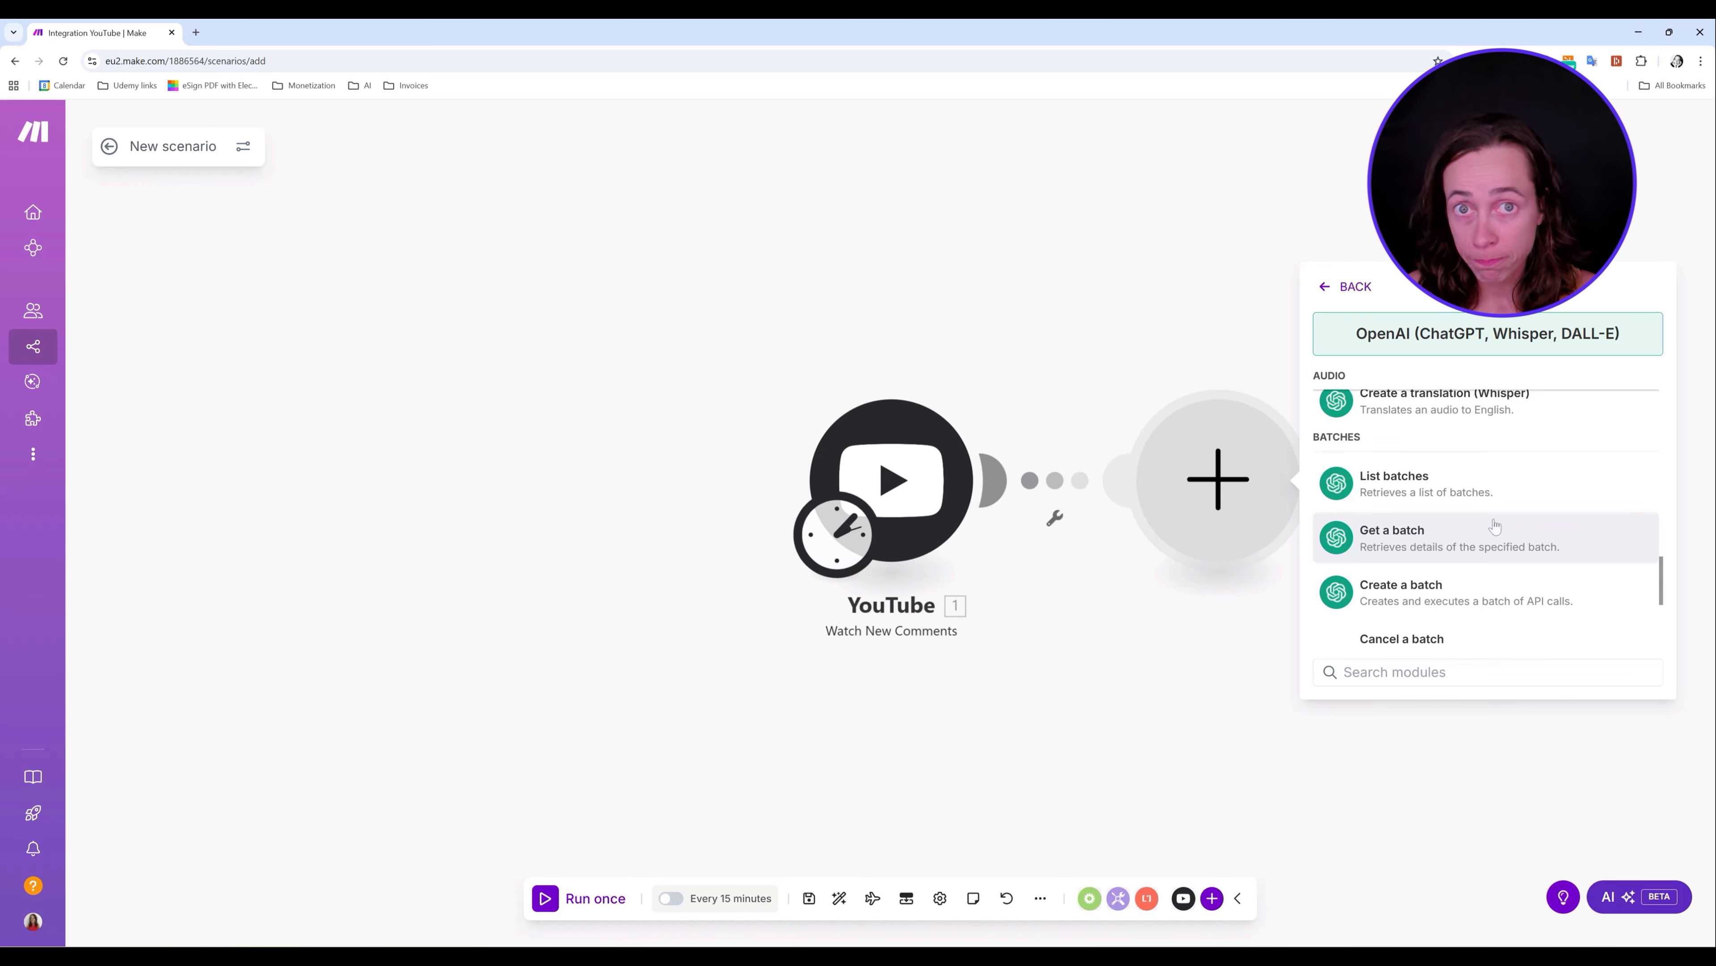
{"action": "scroll", "coordinate": [1494, 526], "scroll_direction": "up", "scroll_amount": 8}
{"action": "left_click", "coordinate": [1463, 447]}
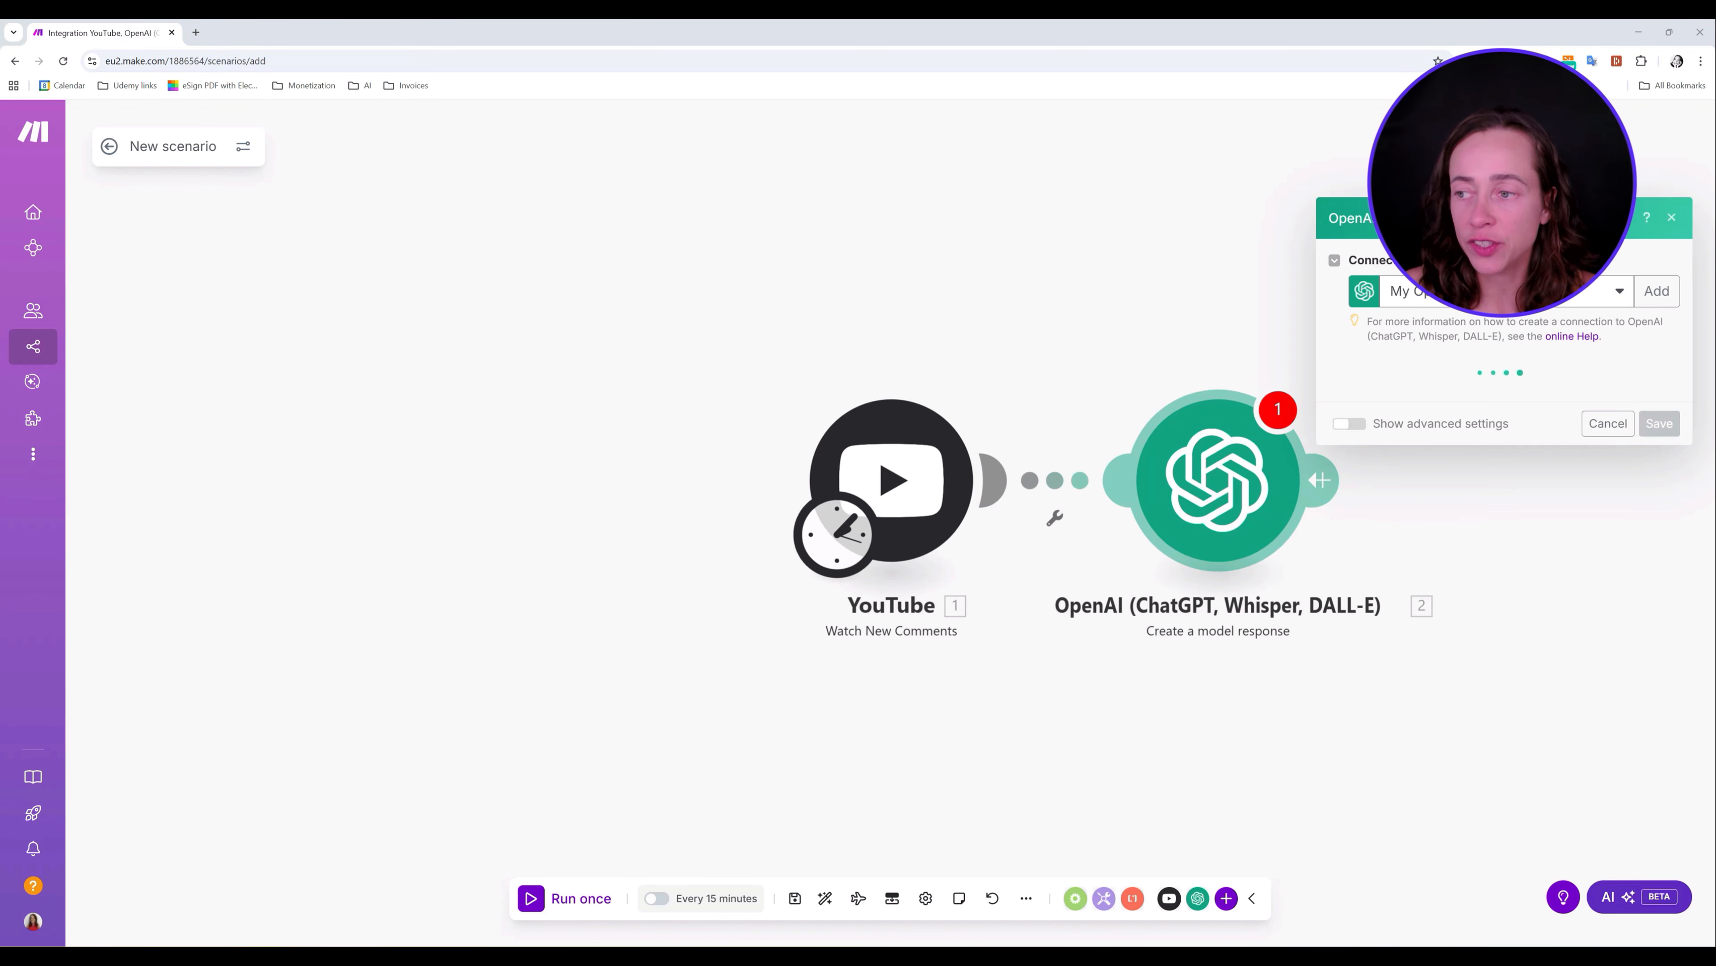
{"action": "left_click", "coordinate": [1659, 389]}
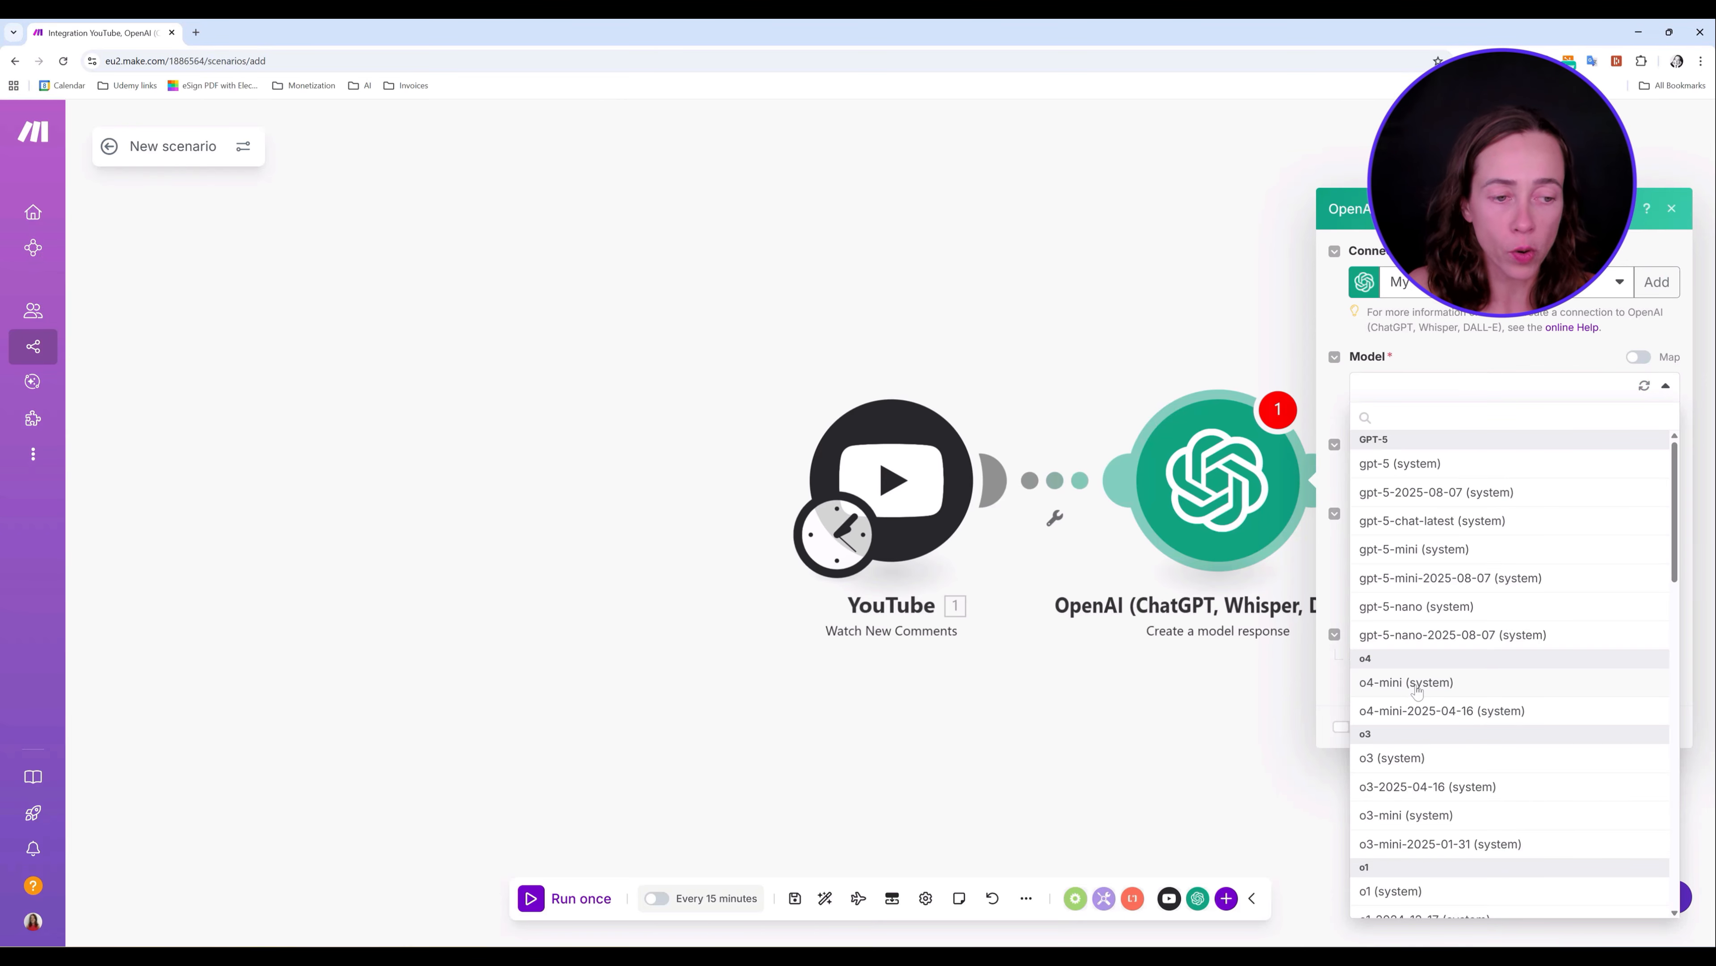
{"action": "left_click", "coordinate": [1403, 685]}
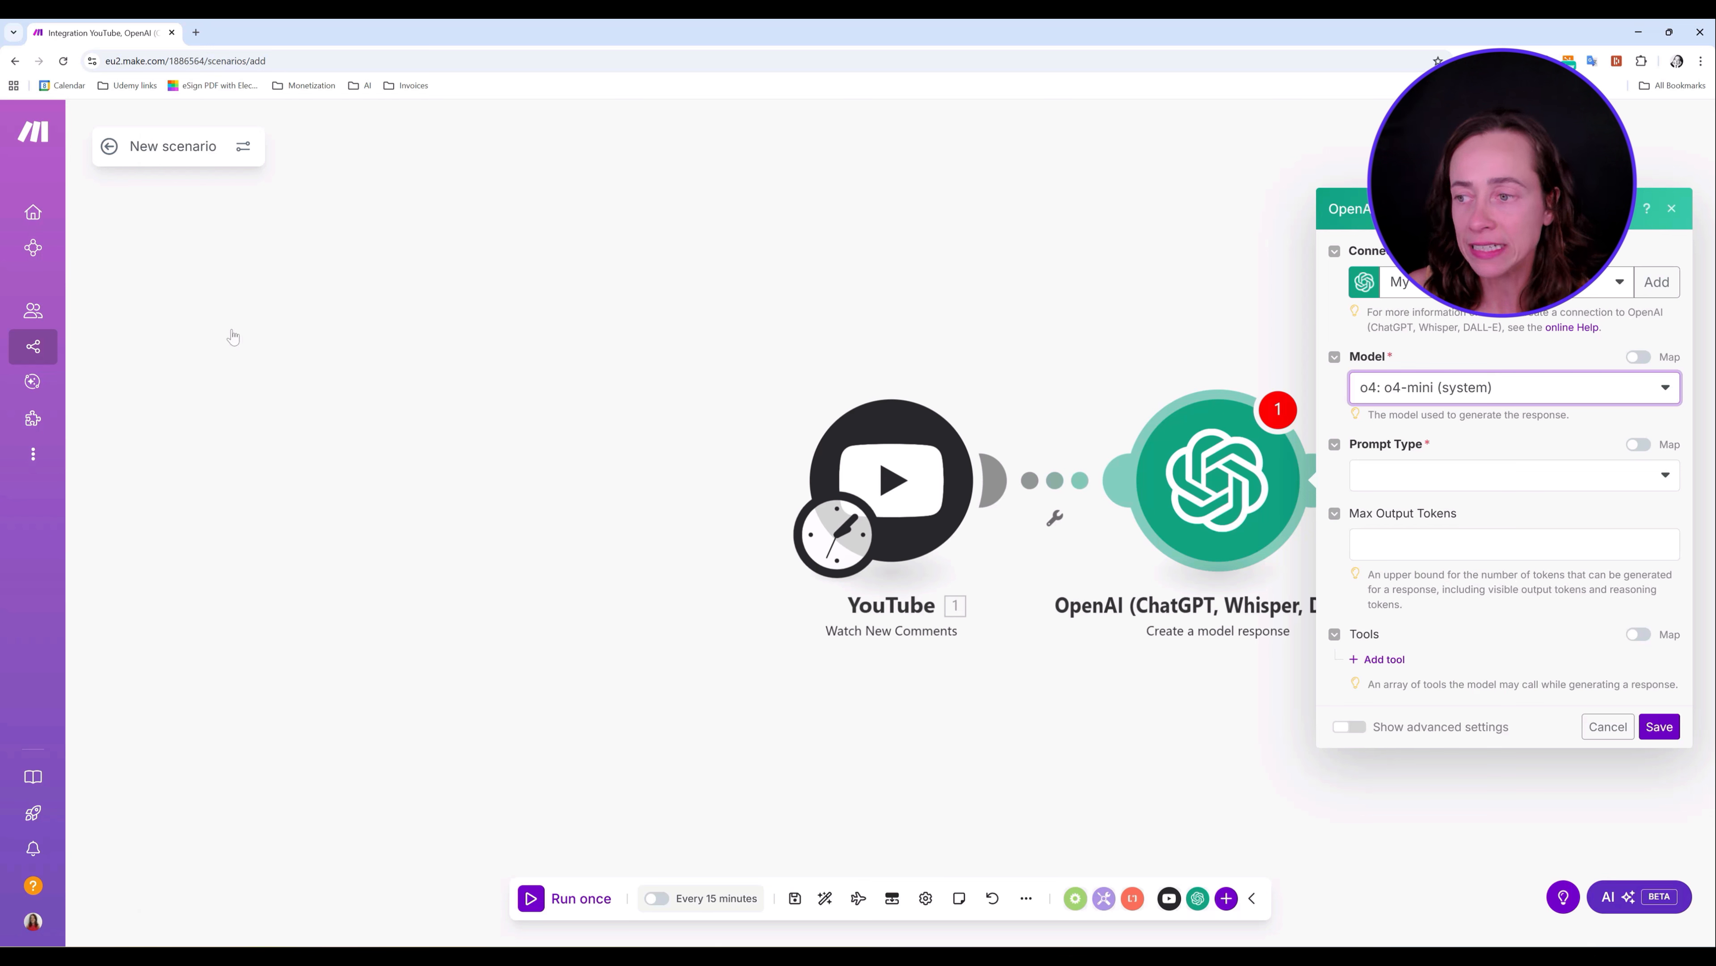
- Set the prompt type to Text prompt and enter a prompt classifying Text Original as positive, negative or neutral, with examples and a two-line maximum explanation
{"action": "left_click", "coordinate": [1409, 476]}
{"action": "left_click", "coordinate": [1400, 502]}
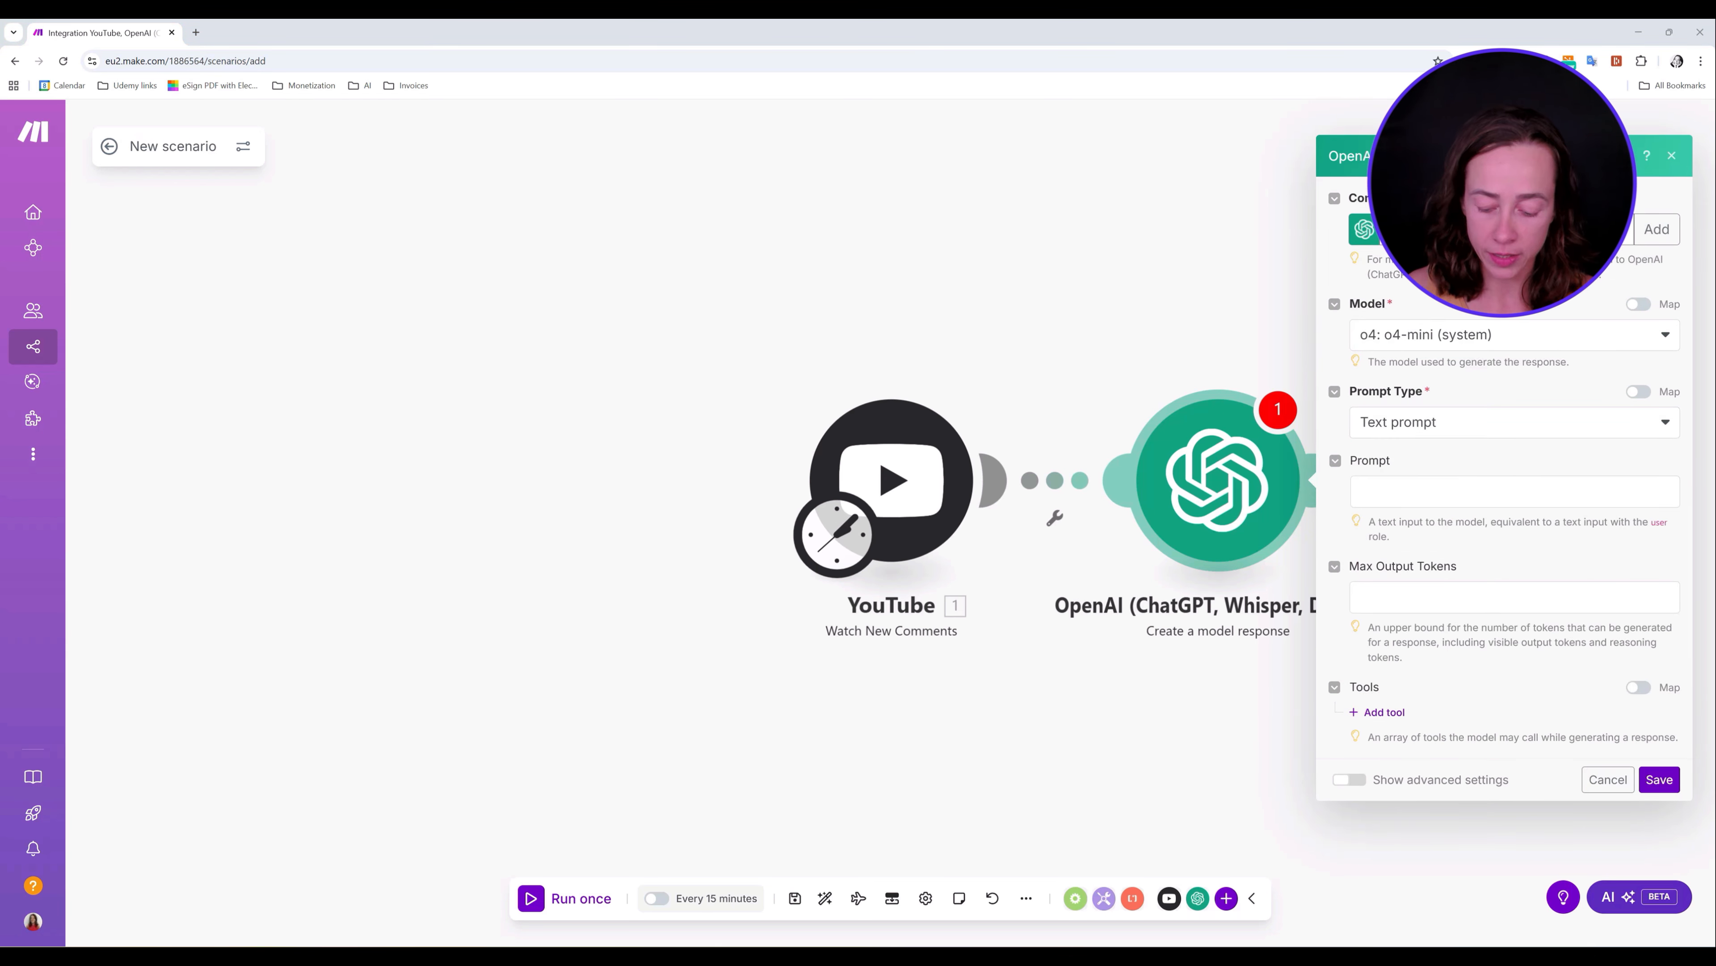
{"action": "left_click", "coordinate": [1513, 492]}
{"action": "type", "text": "You are going to do social media monitoring for me. Please analyze the sentiment of 1. Text Original. This is a youtube video comment. Each comment is either positive, negative, or neutral.  For example, if 1. Text Original is \"great, thanks for the video!\", this is a POSITIVE comment.  If 1. Text Original is something like \"not very useful\", this is a negative comment.  Please describe why you classified the comment that way in 2 lines max."}
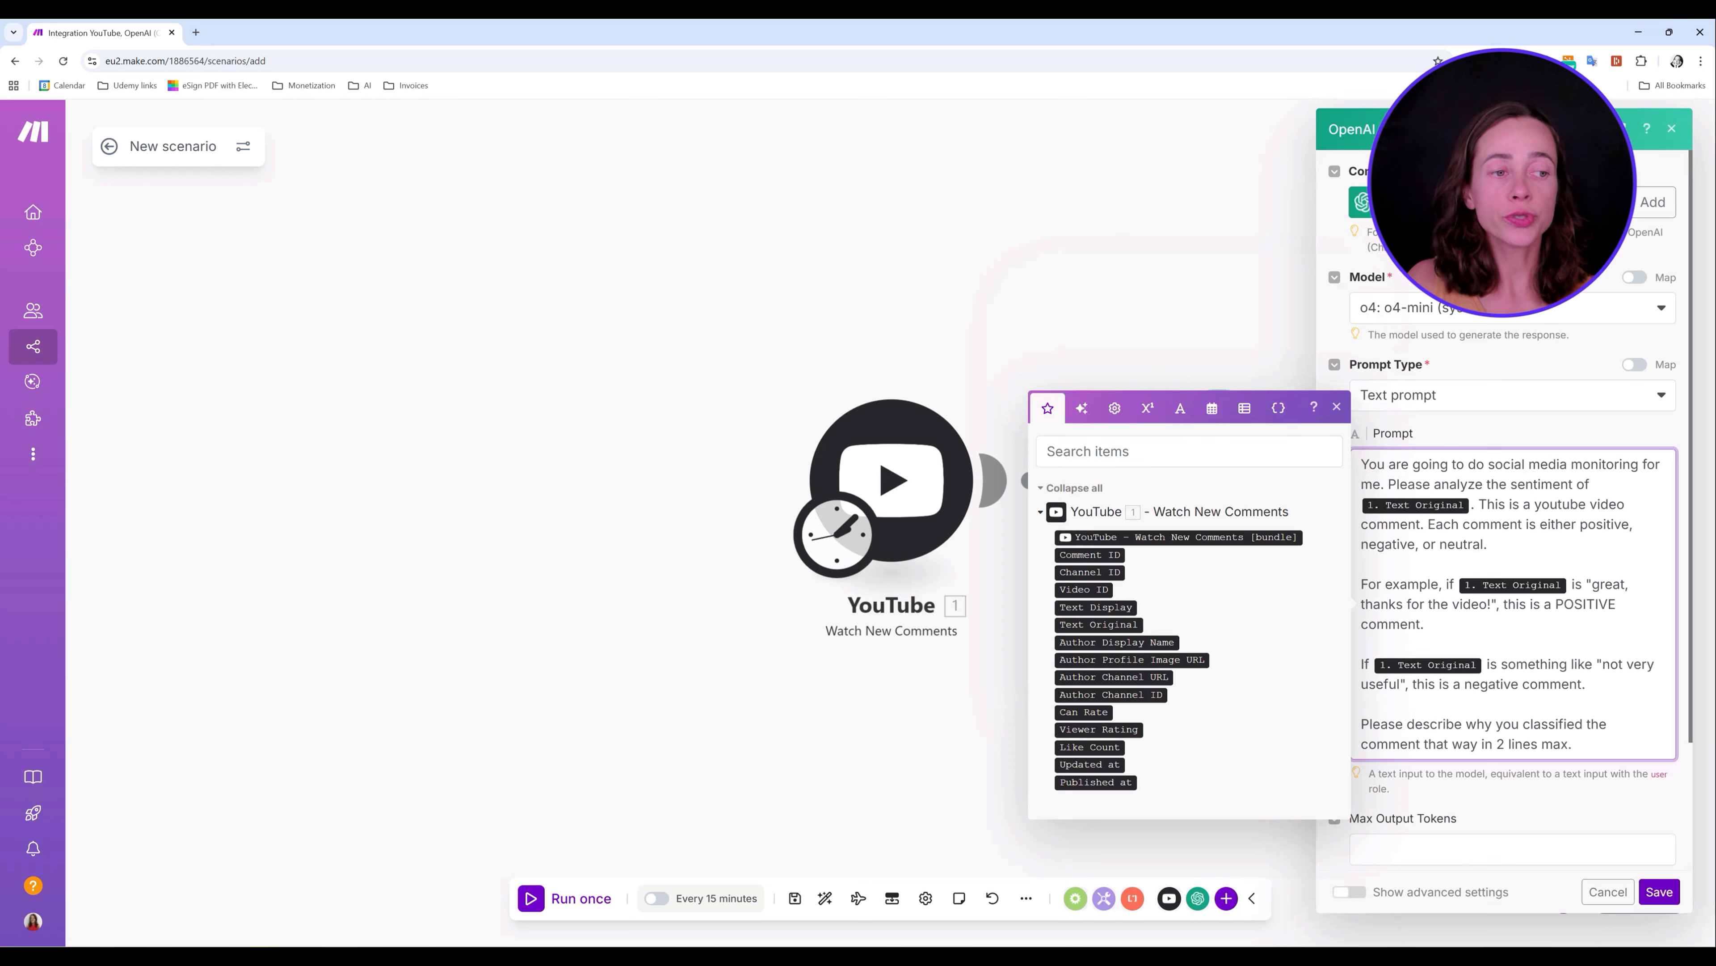
{"action": "left_click", "coordinate": [1354, 439]}
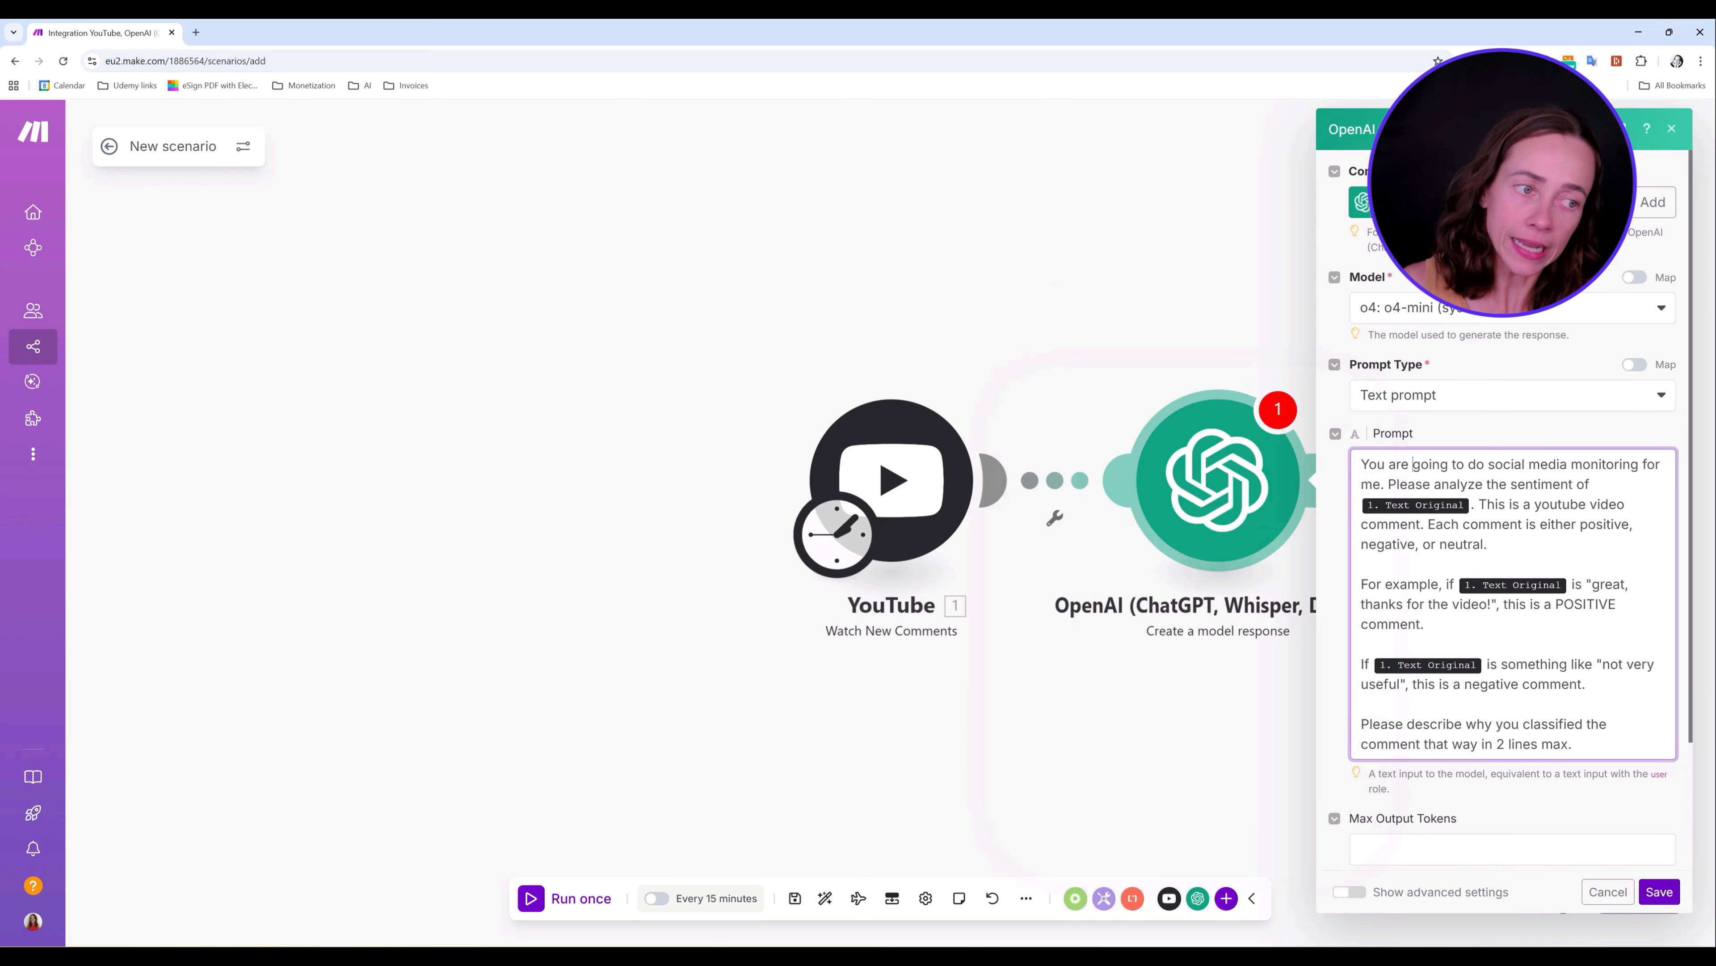
{"action": "left_click", "coordinate": [1418, 509]}
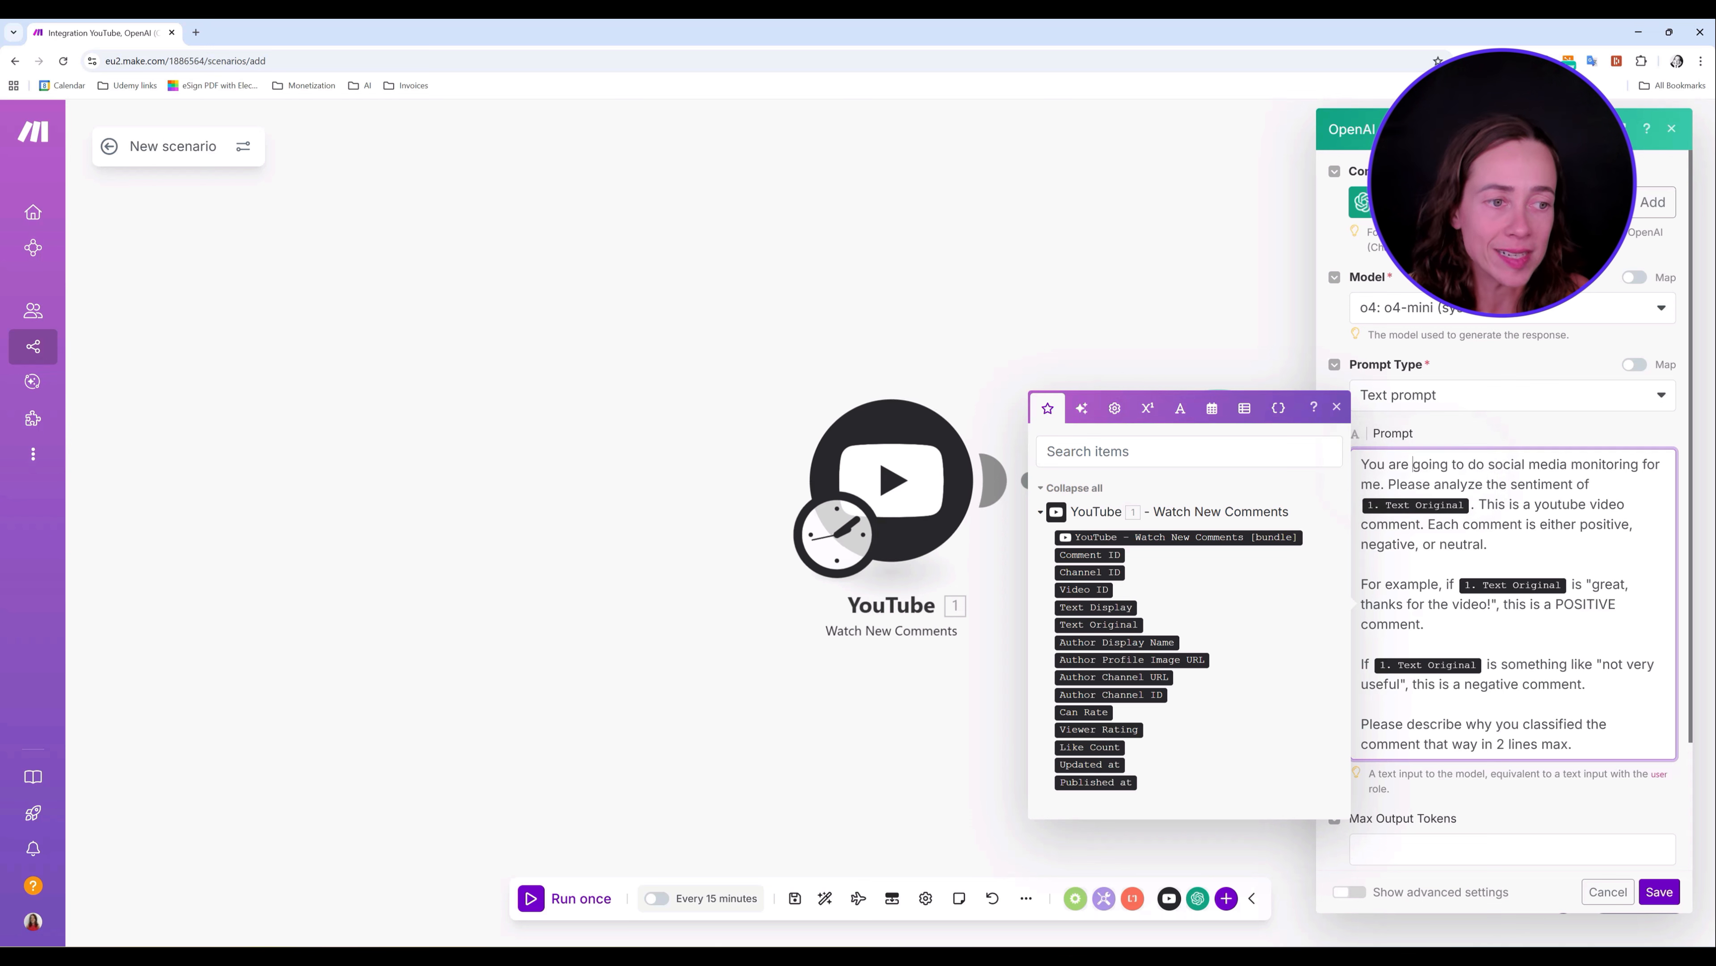
{"action": "left_click", "coordinate": [1337, 408]}
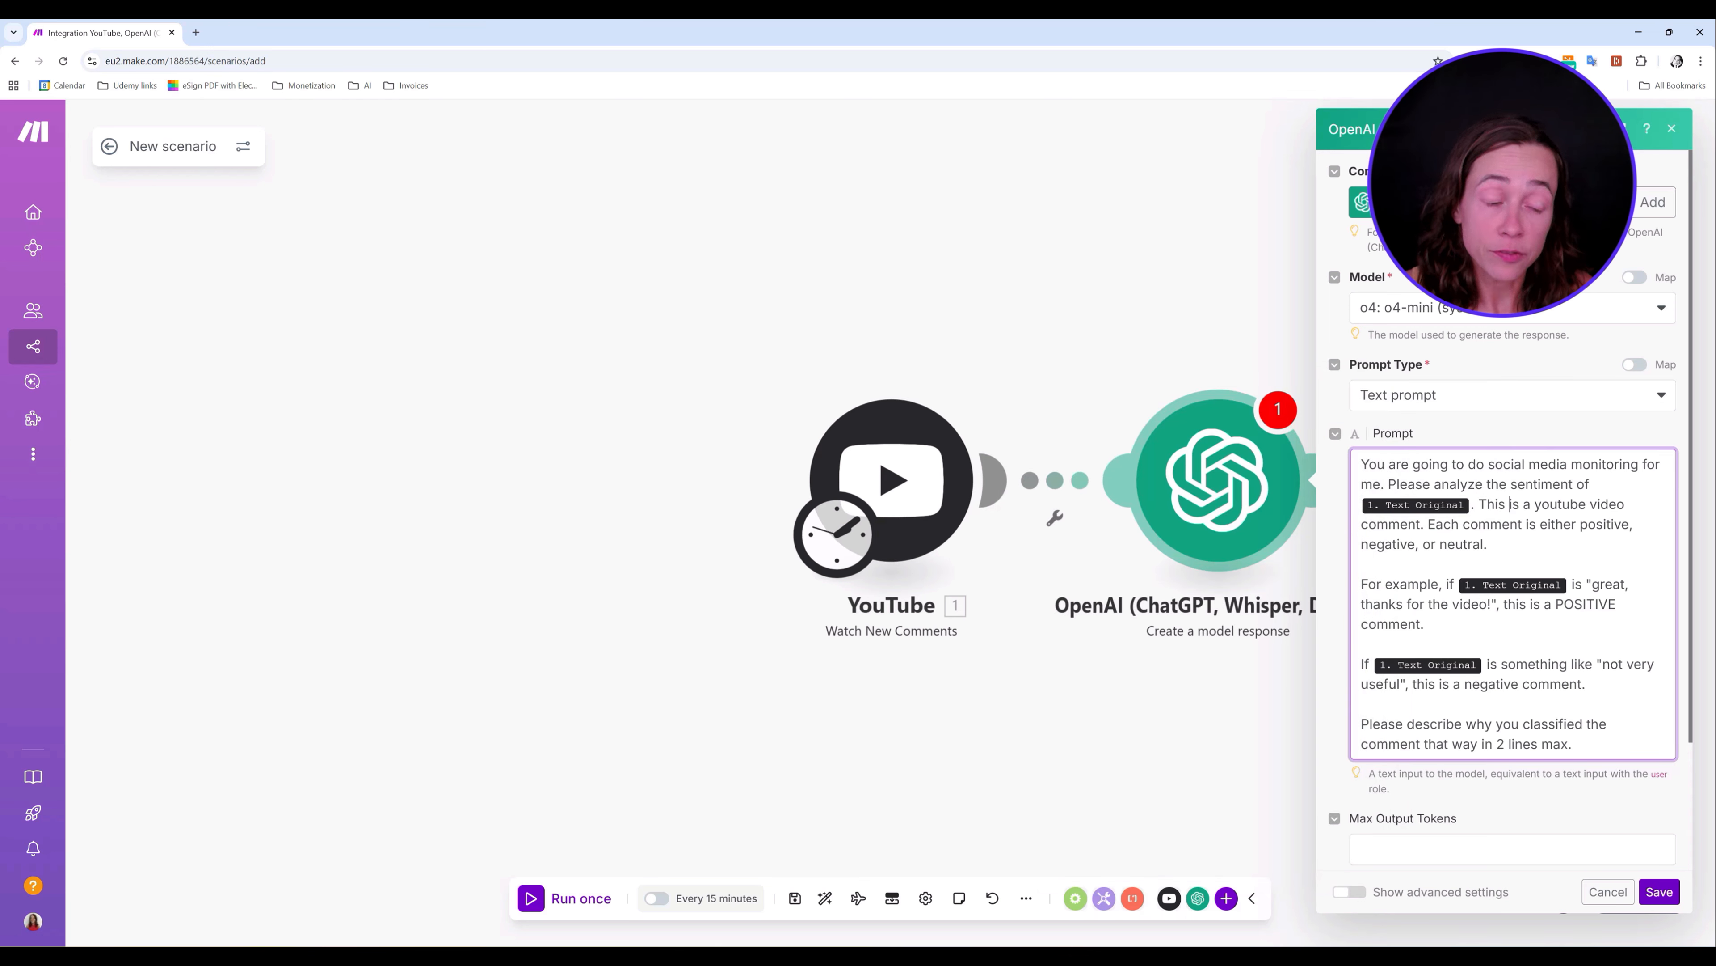
{"action": "left_click", "coordinate": [1433, 565]}
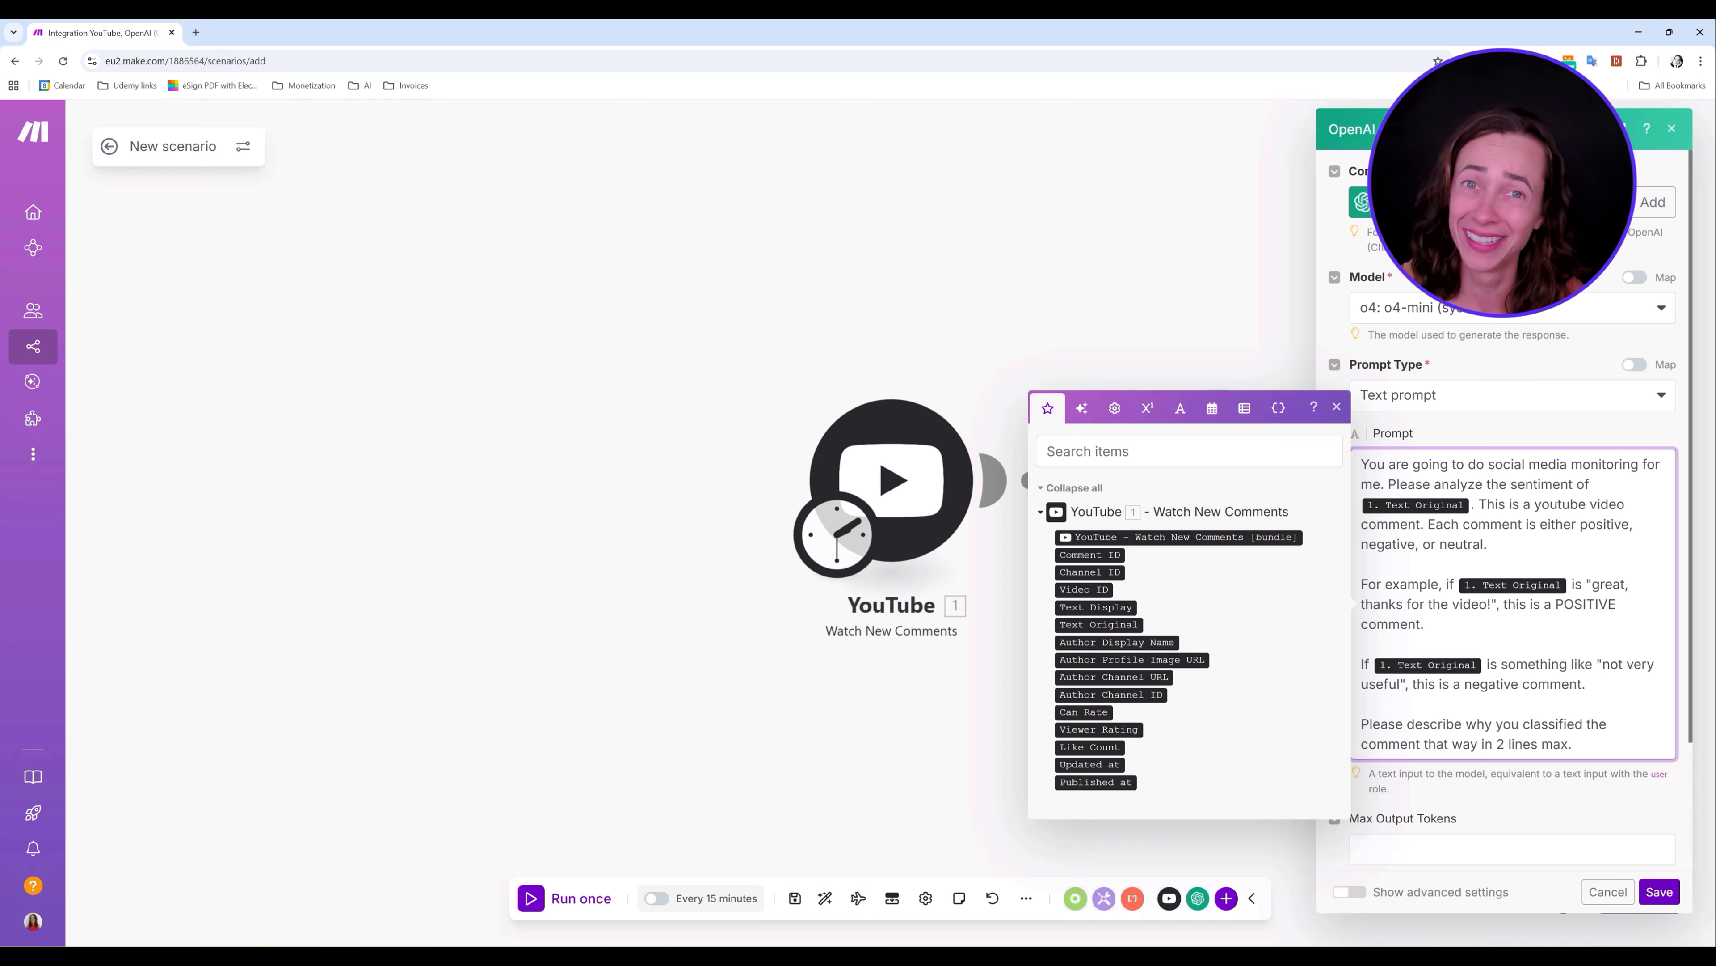
- Leave Max Output Tokens empty and save the OpenAI module
{"action": "scroll", "coordinate": [1507, 541], "scroll_direction": "down", "scroll_amount": 2}
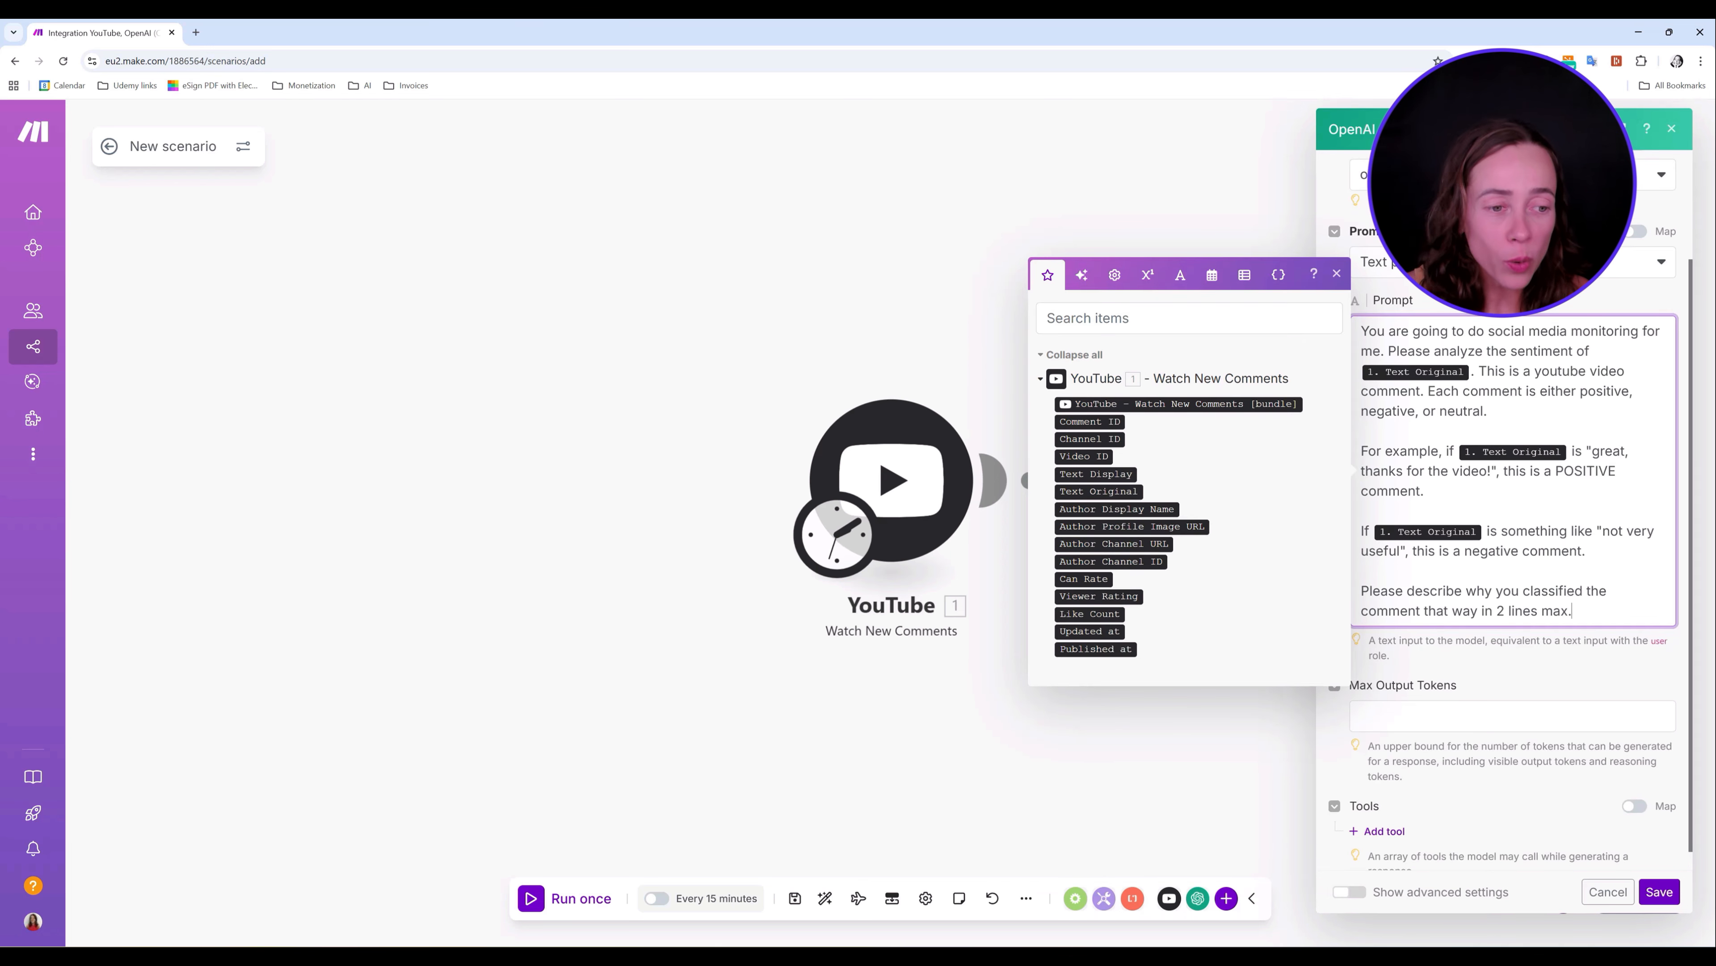
{"action": "left_click", "coordinate": [1337, 274]}
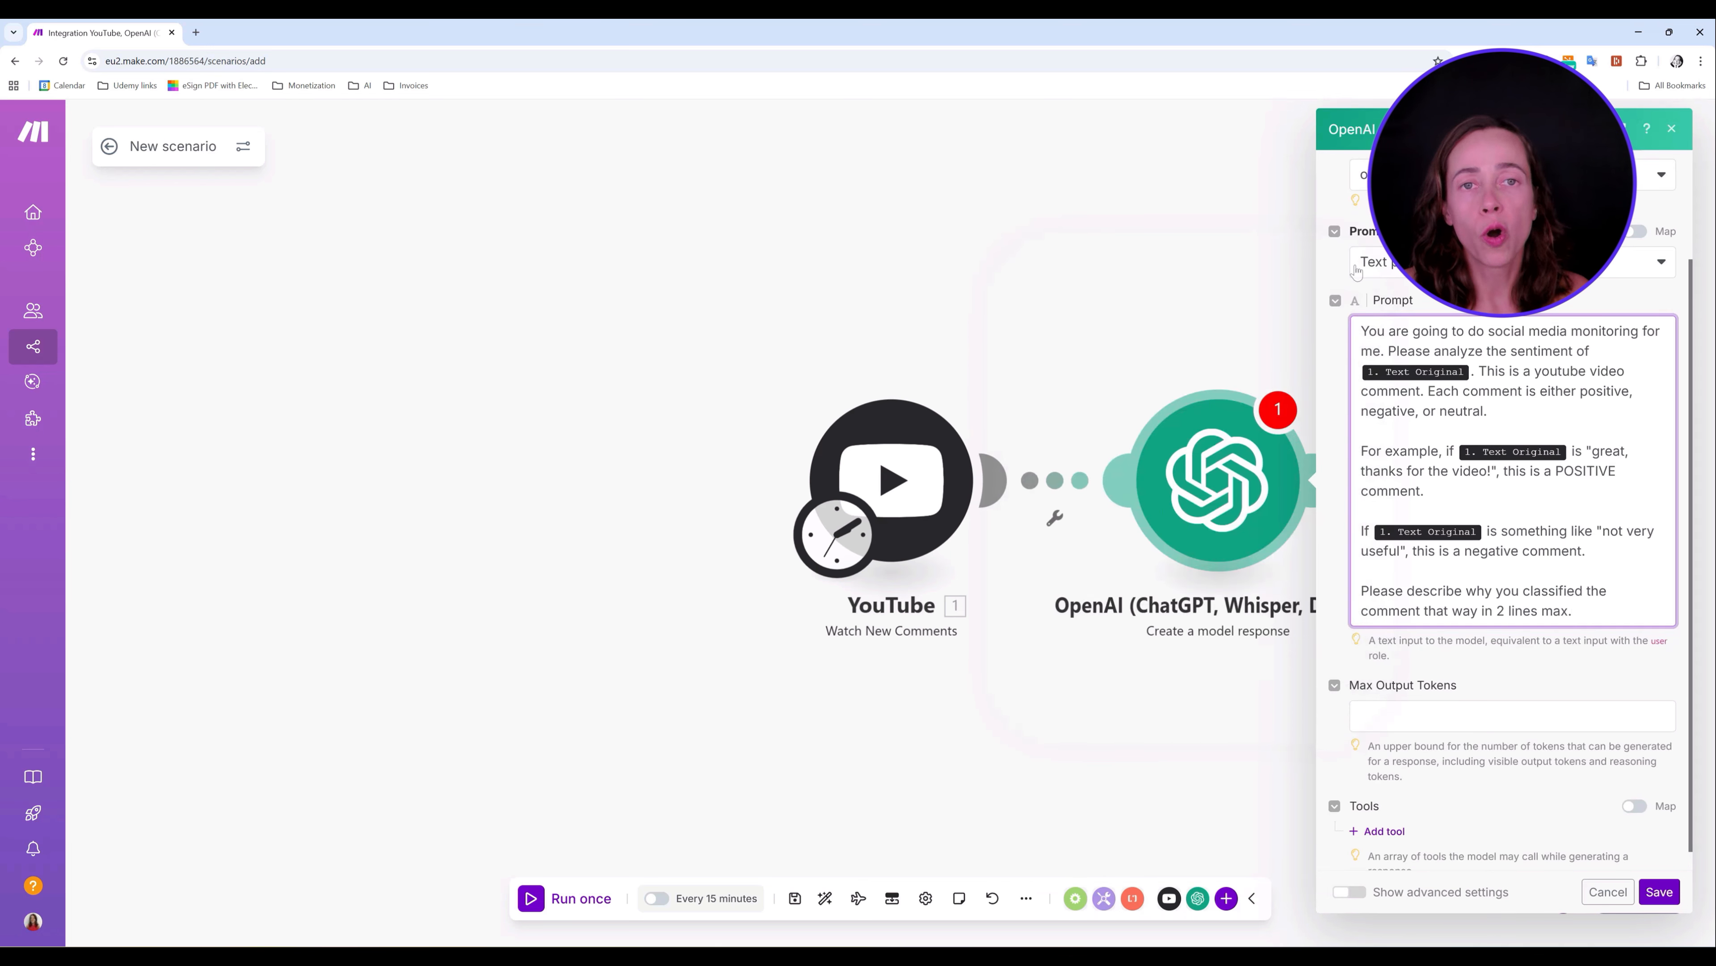
{"action": "scroll", "coordinate": [1506, 541], "scroll_direction": "down", "scroll_amount": 1}
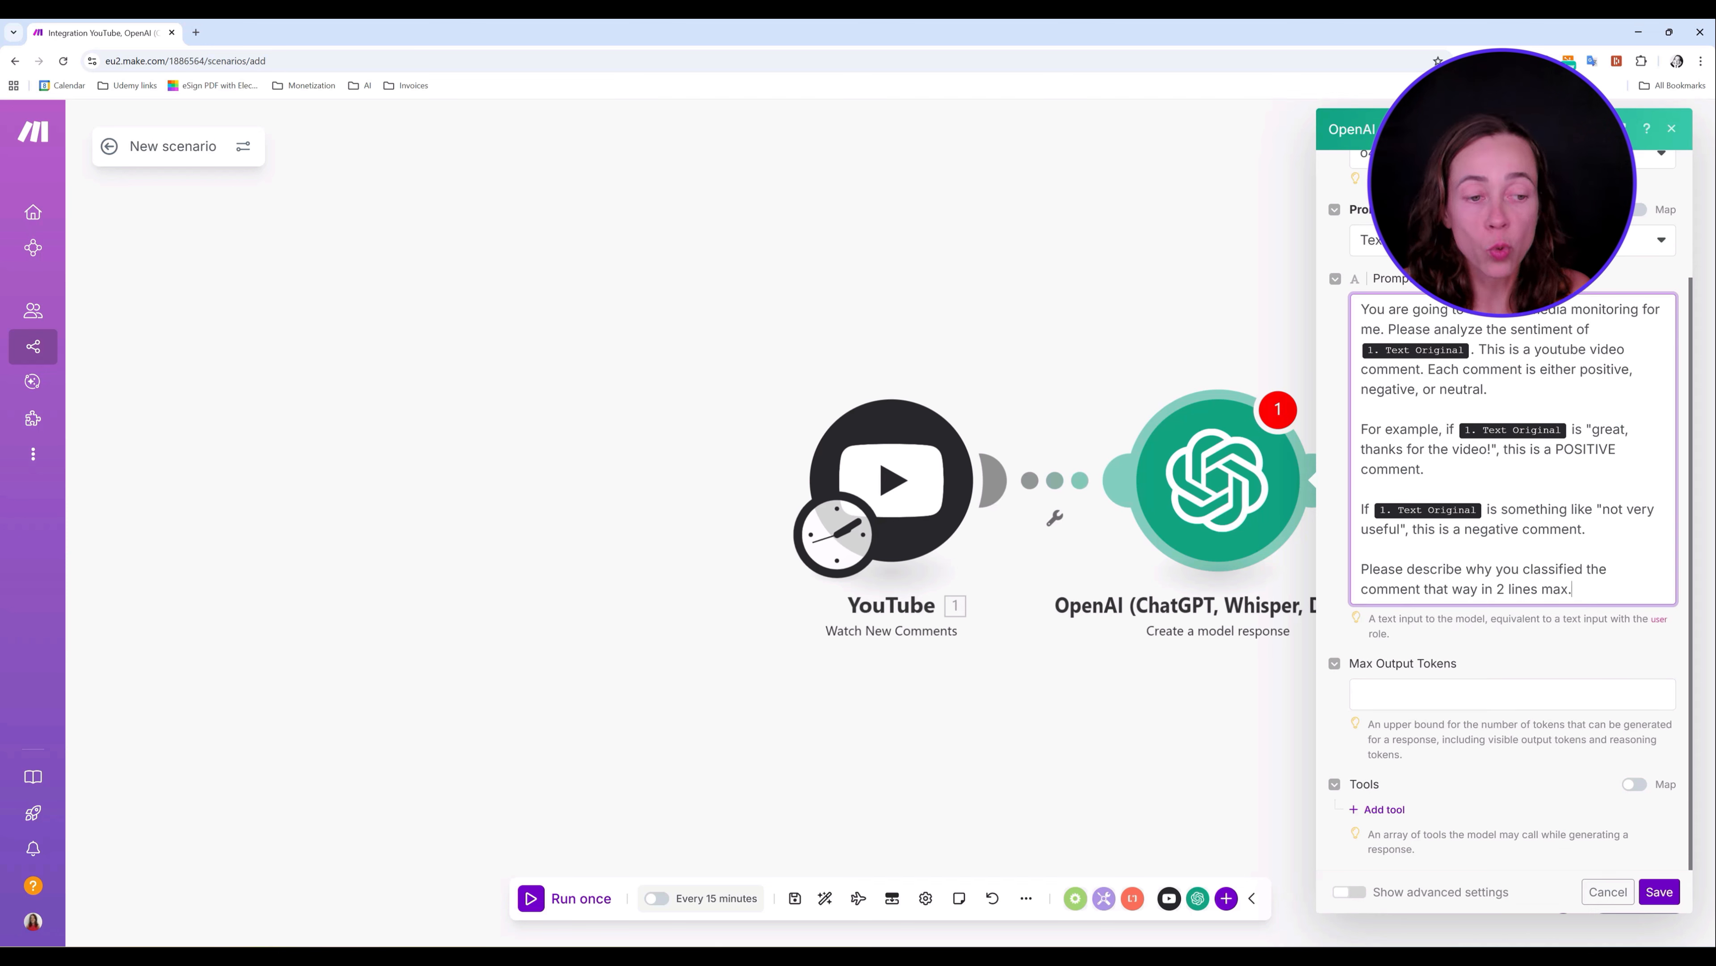
{"action": "left_click", "coordinate": [1487, 693]}
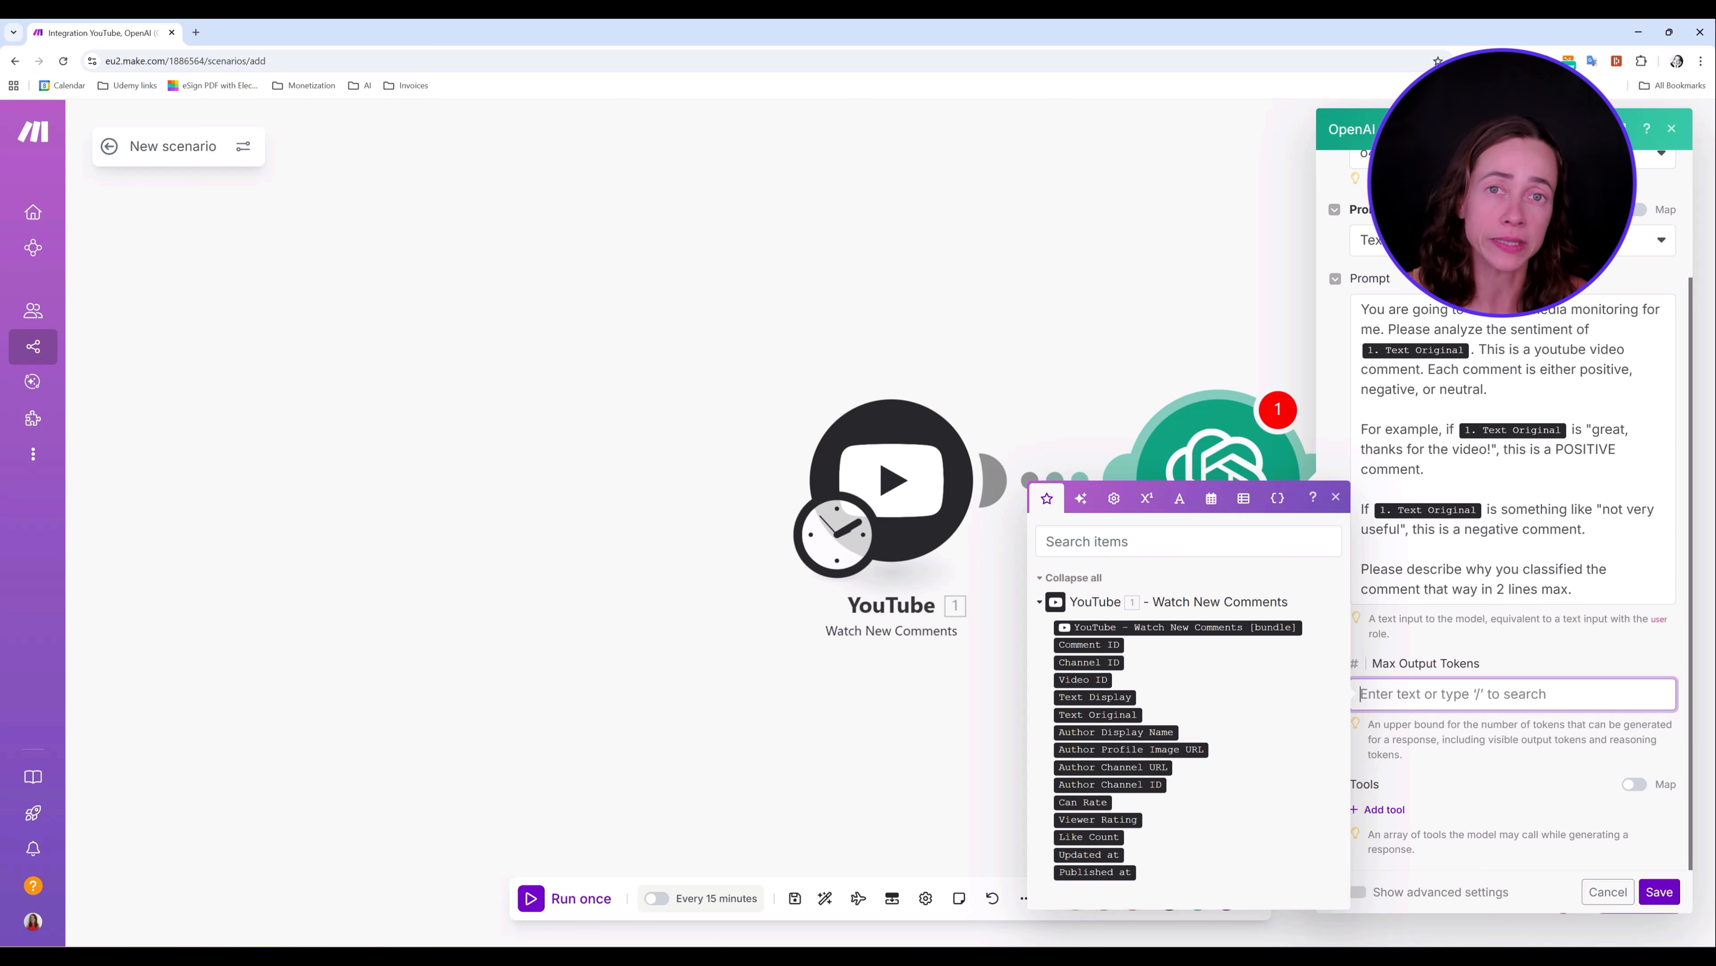
{"action": "left_click", "coordinate": [1337, 498]}
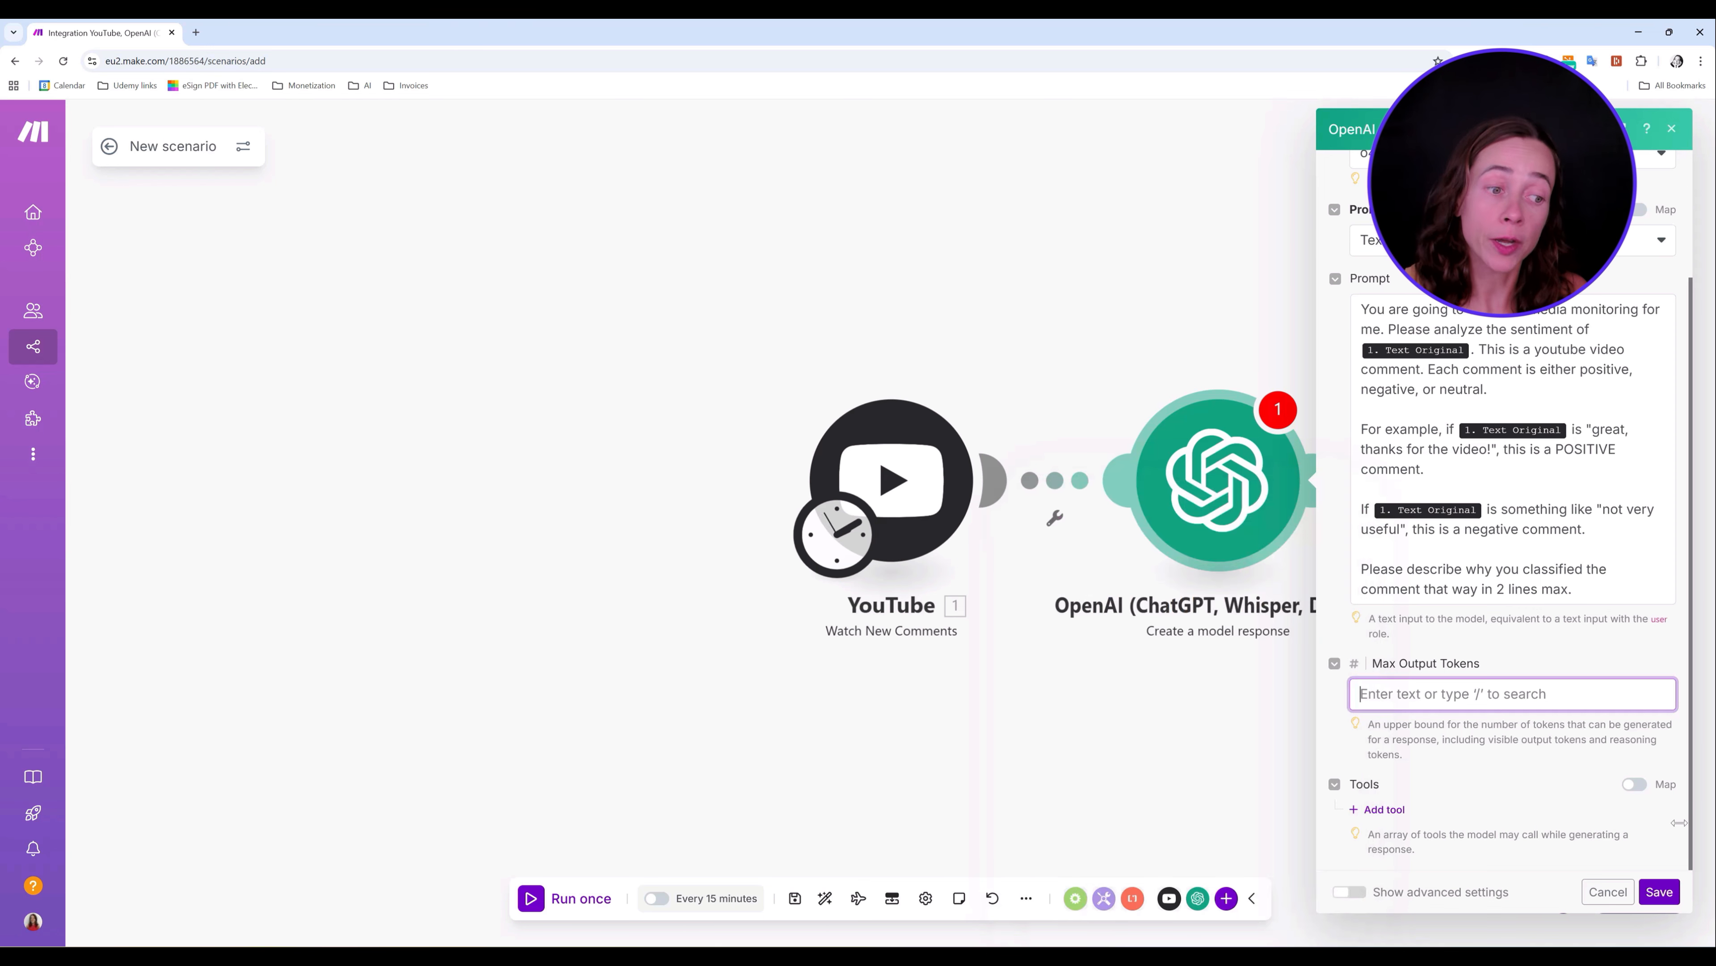
{"action": "left_click", "coordinate": [1659, 892]}
- Add a Slack Create a Message module after the OpenAI module and open its settings
{"action": "left_click", "coordinate": [1333, 478]}
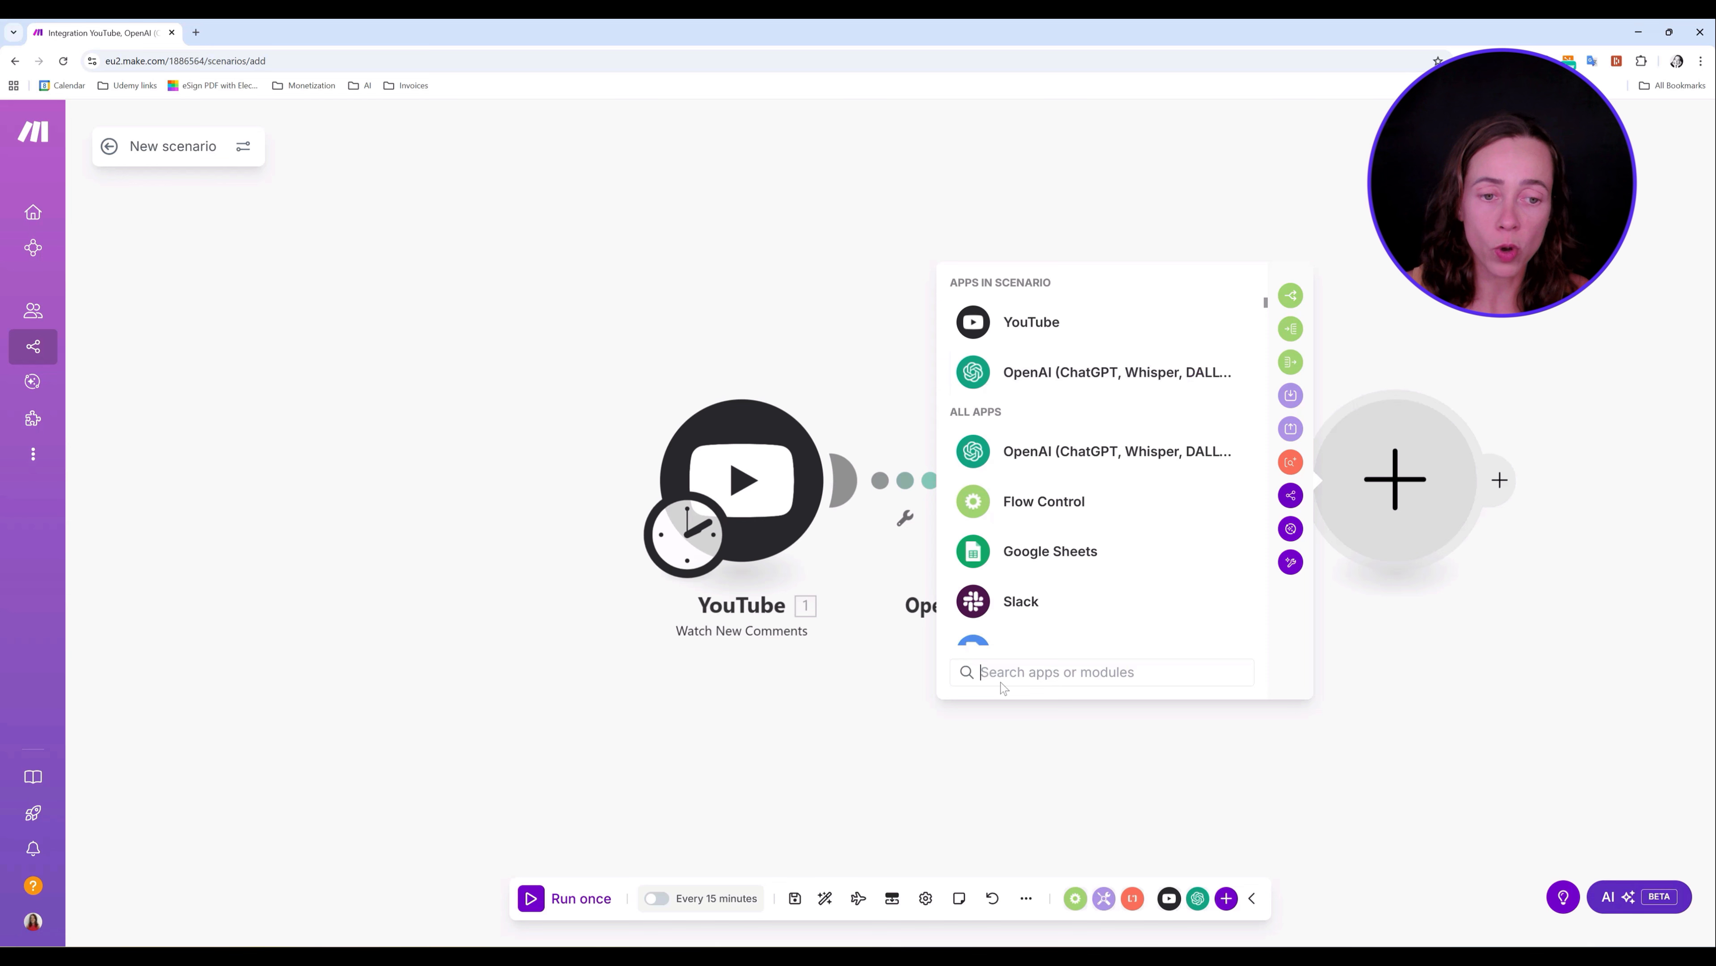
{"action": "left_click", "coordinate": [1038, 605]}
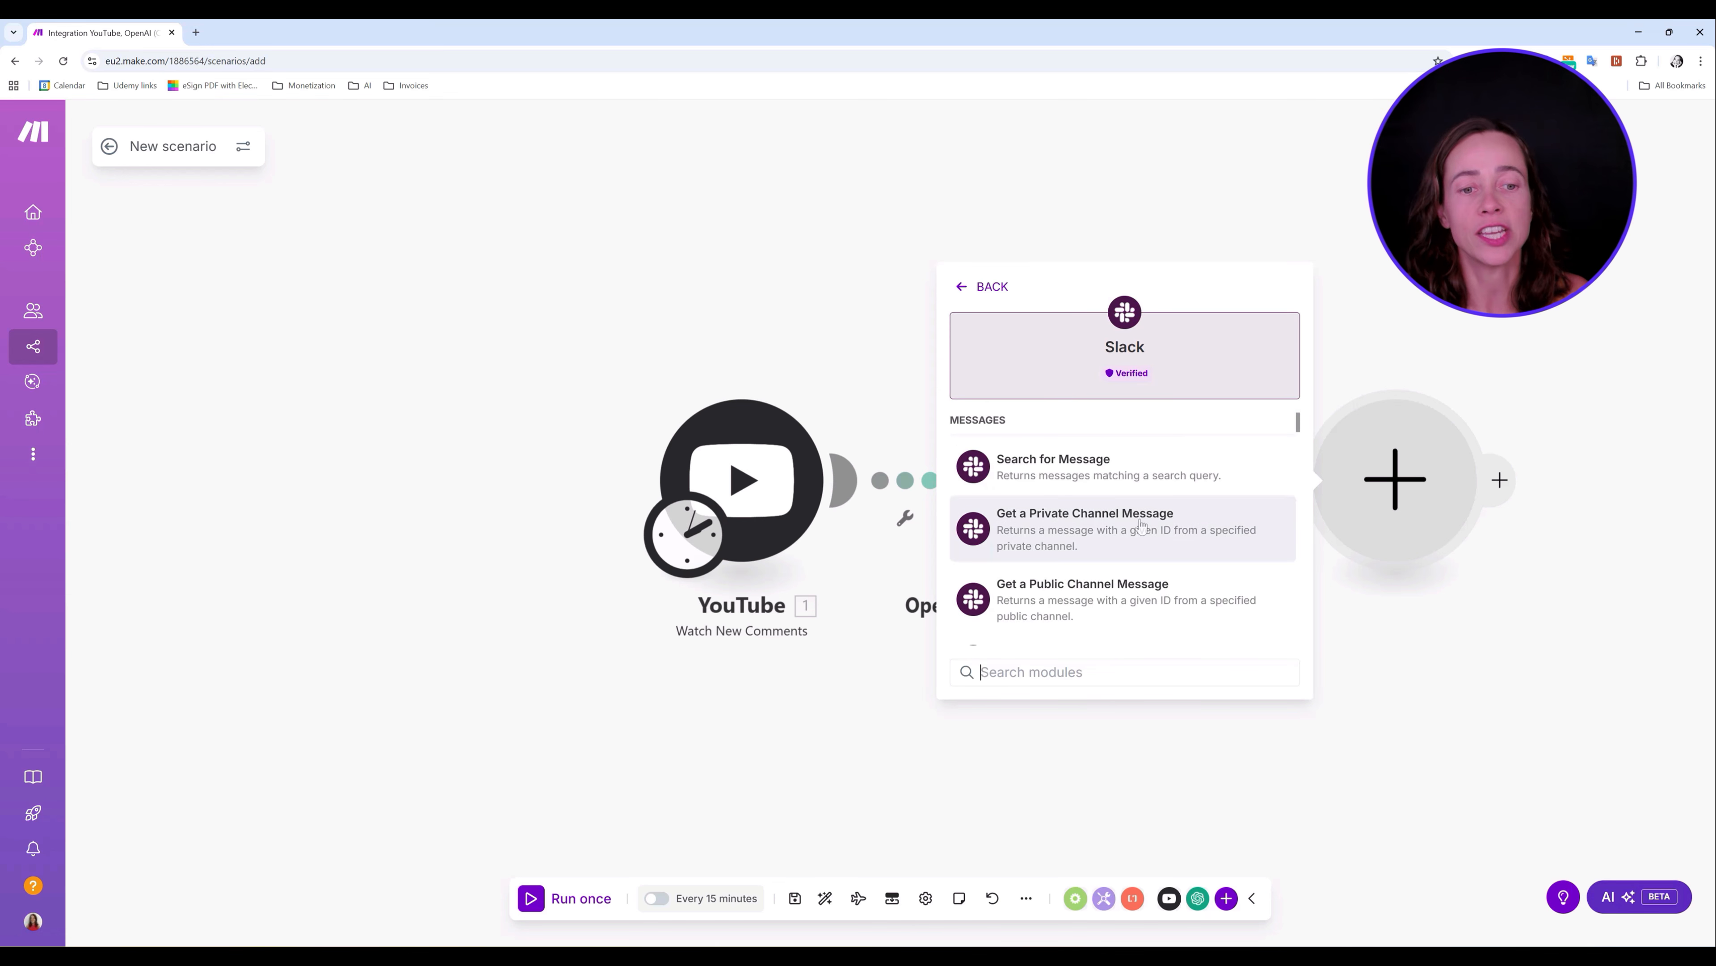
{"action": "scroll", "coordinate": [1142, 520], "scroll_direction": "down", "scroll_amount": 5}
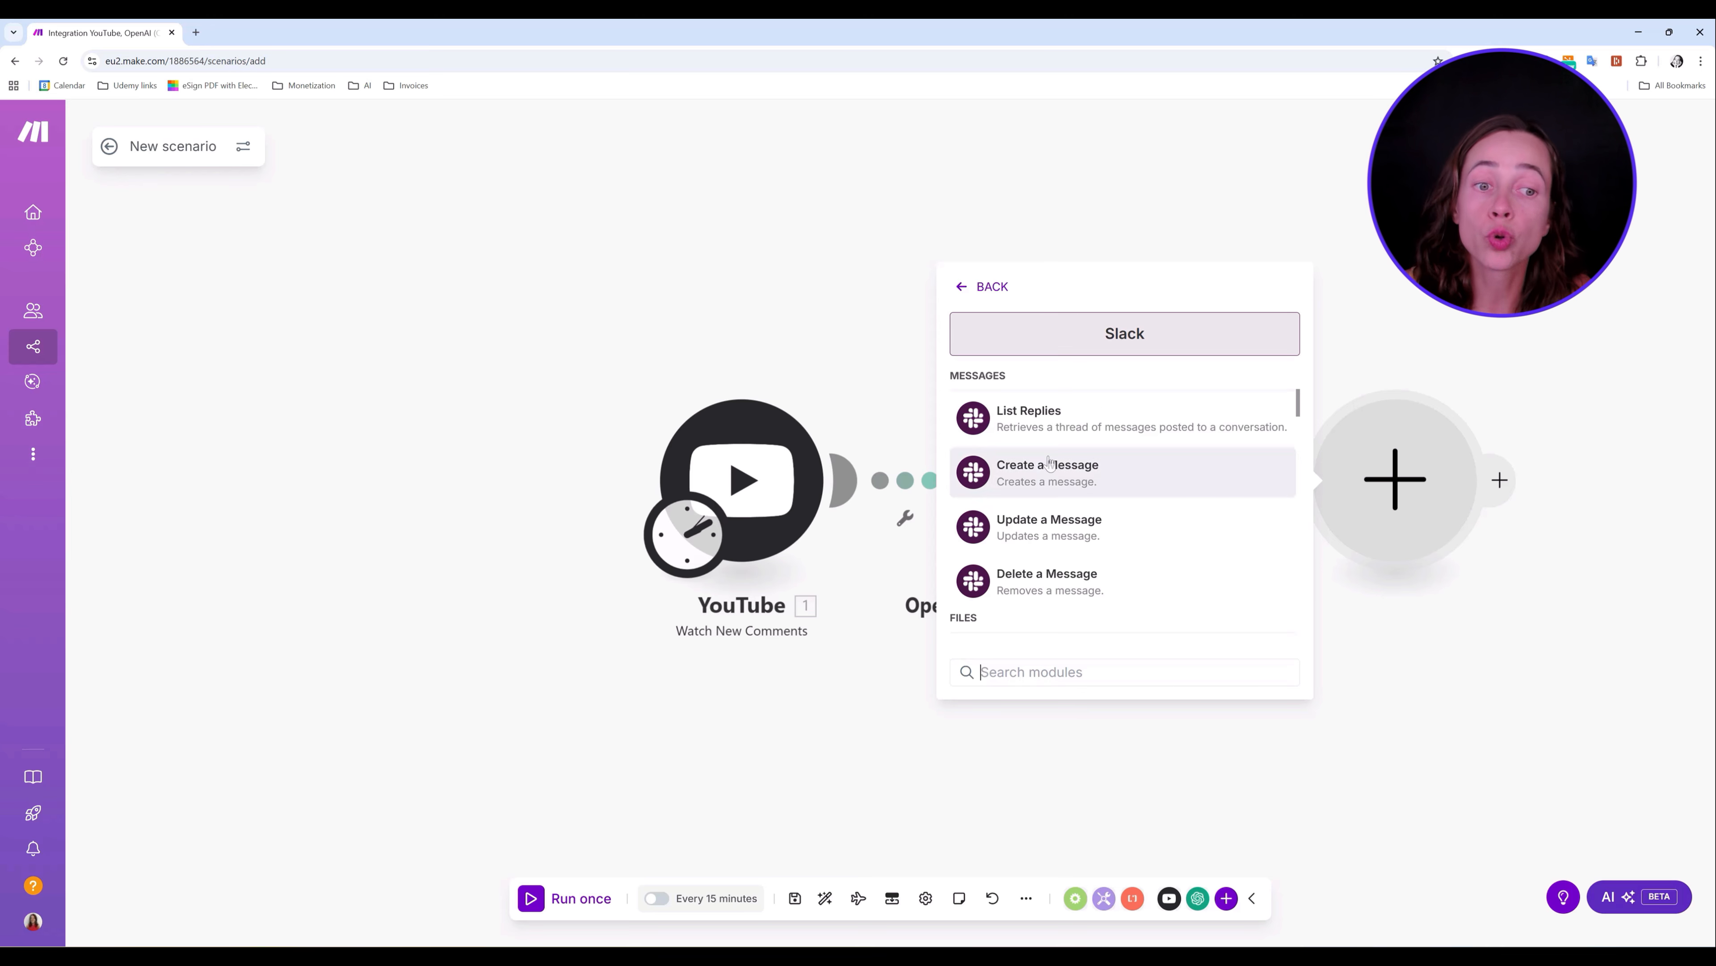
{"action": "left_click", "coordinate": [1079, 471]}
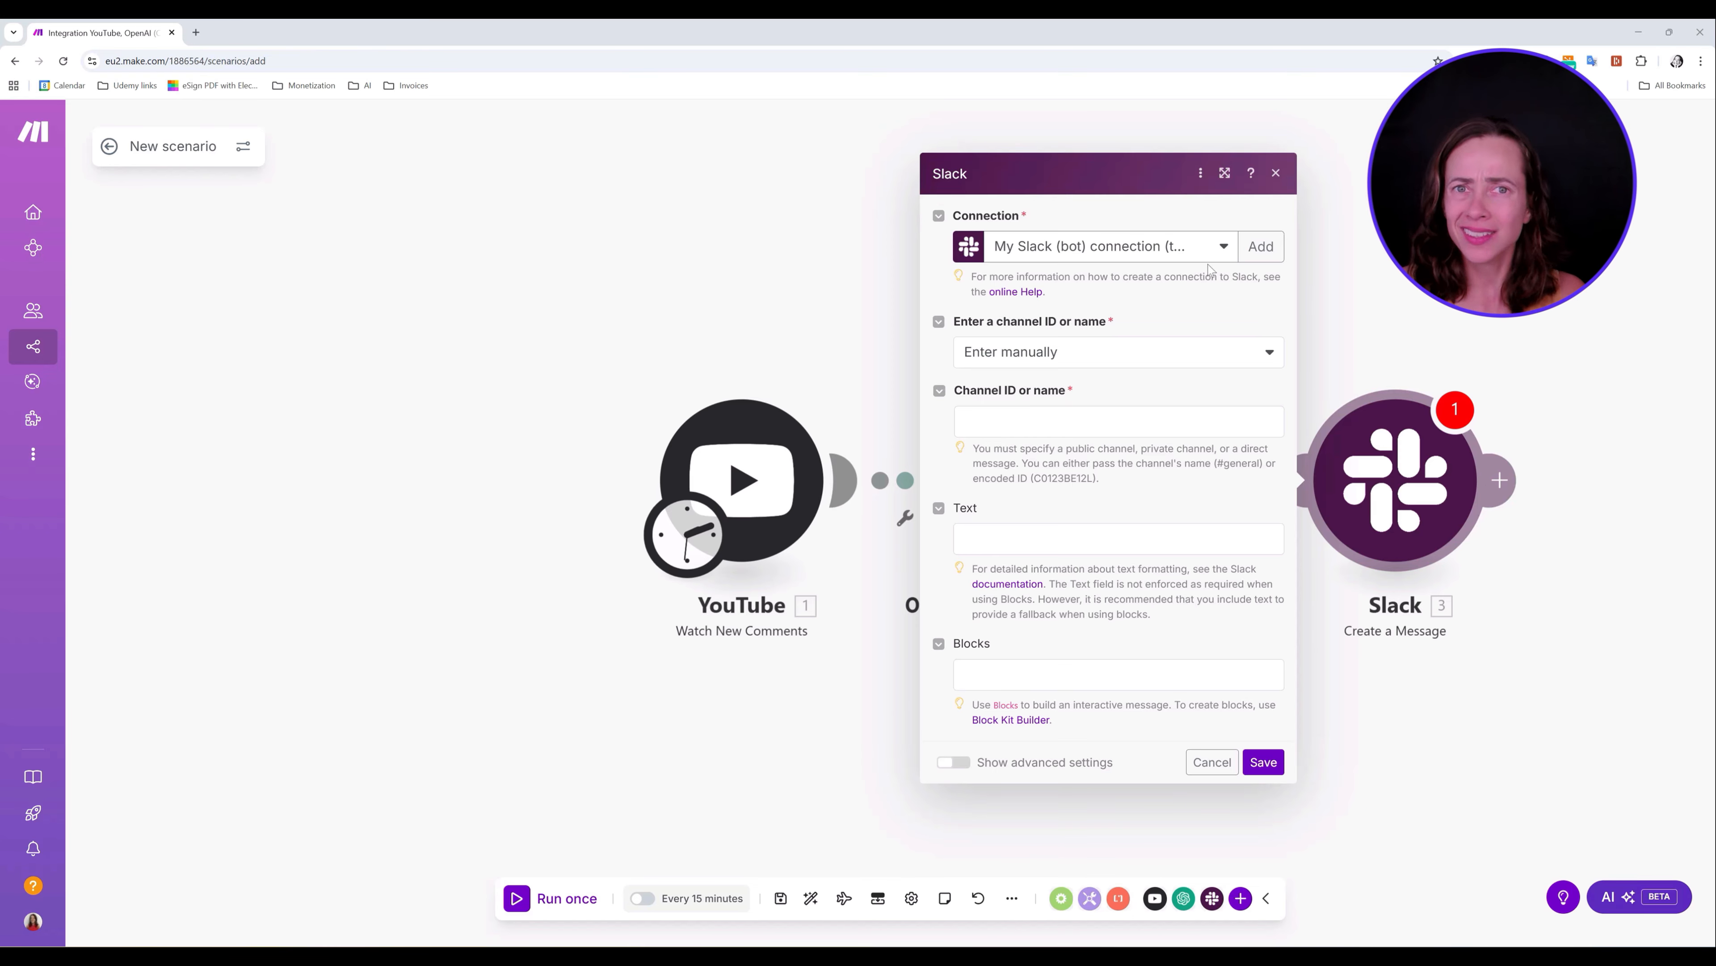
{"action": "left_click", "coordinate": [1275, 173]}
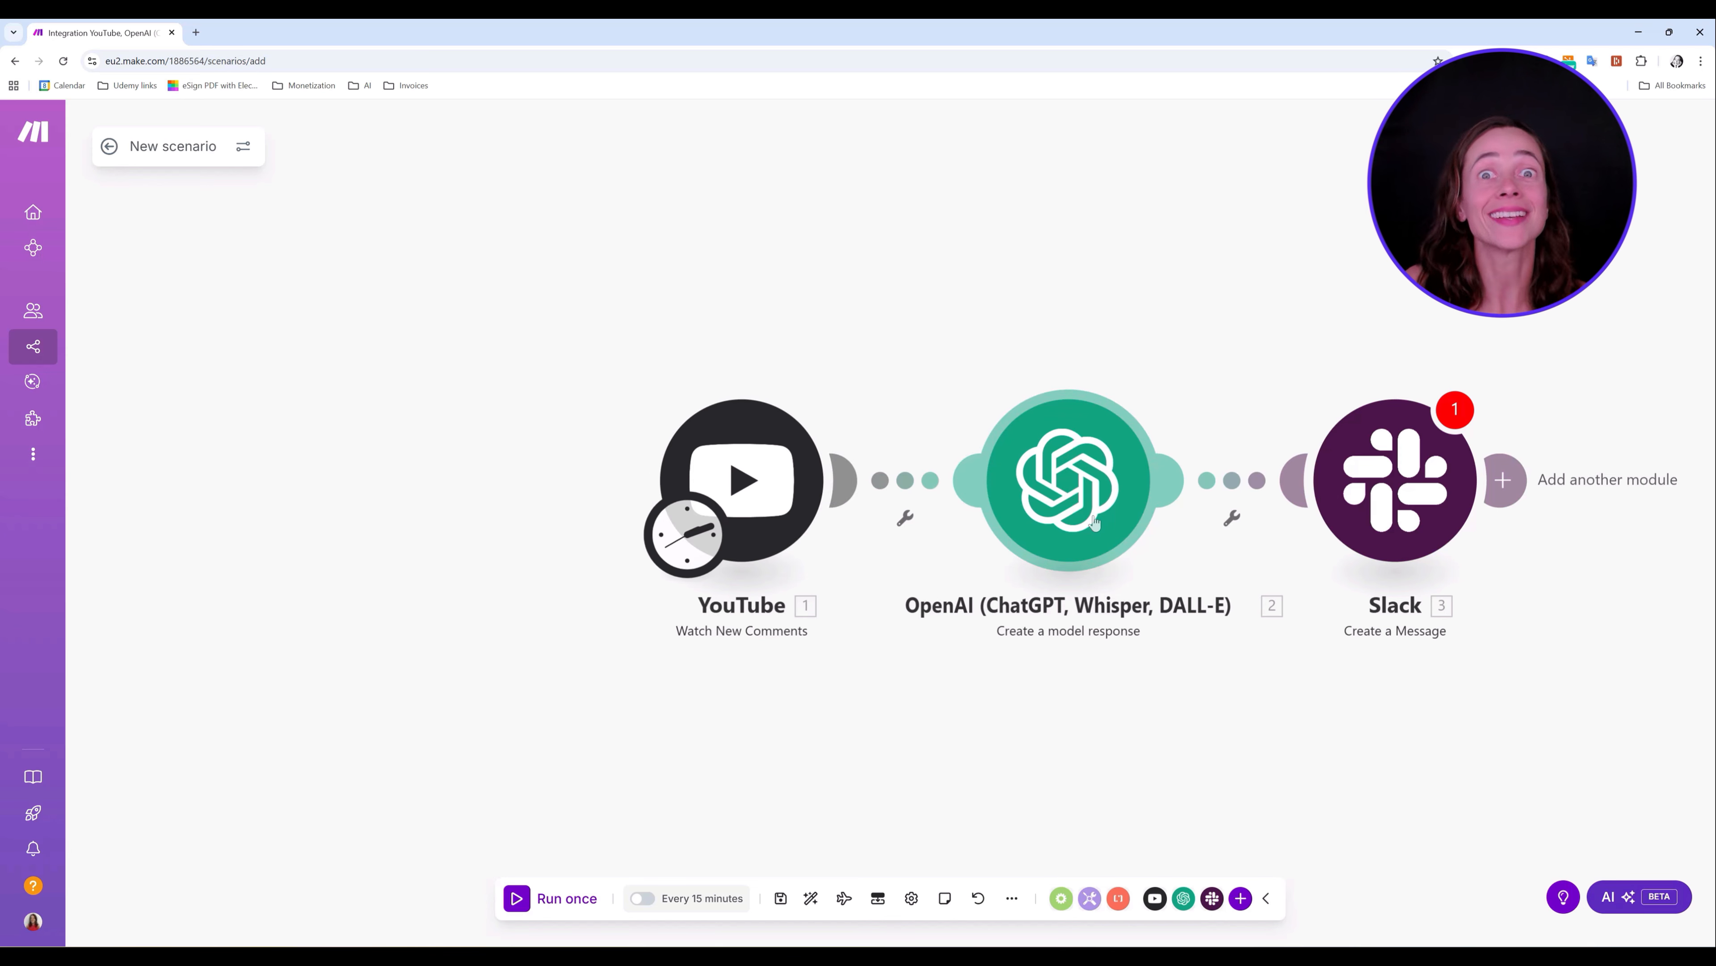
{"action": "left_click", "coordinate": [1369, 511]}
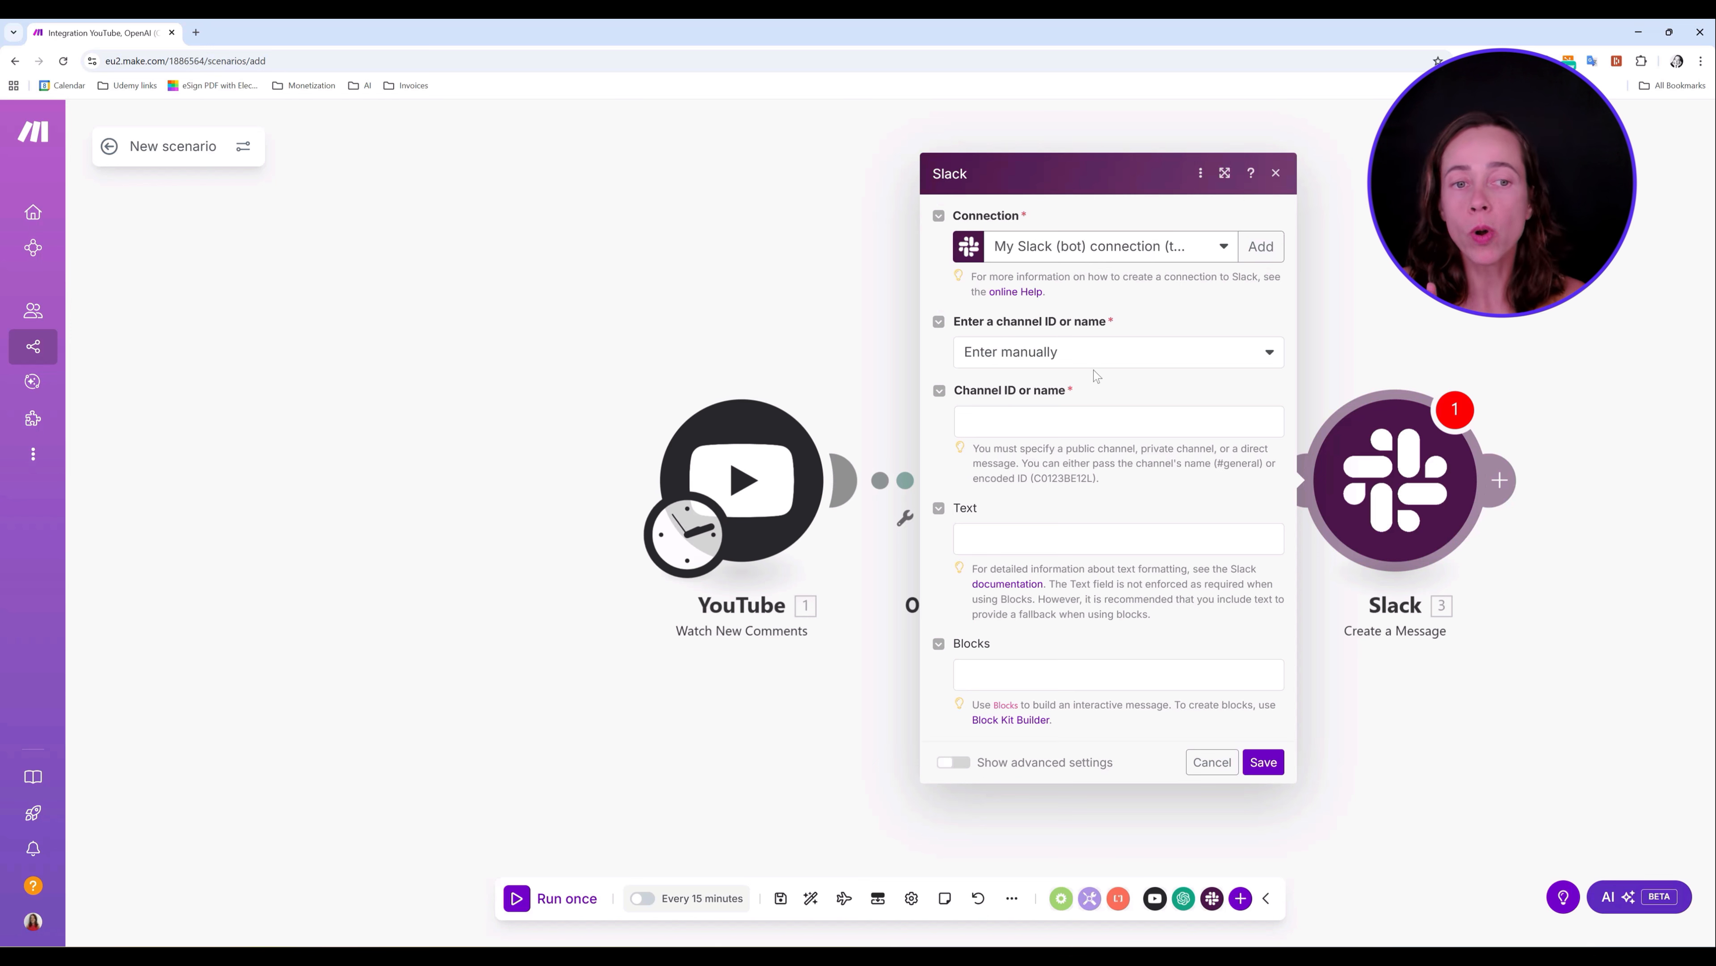
{"action": "left_click", "coordinate": [1105, 362]}
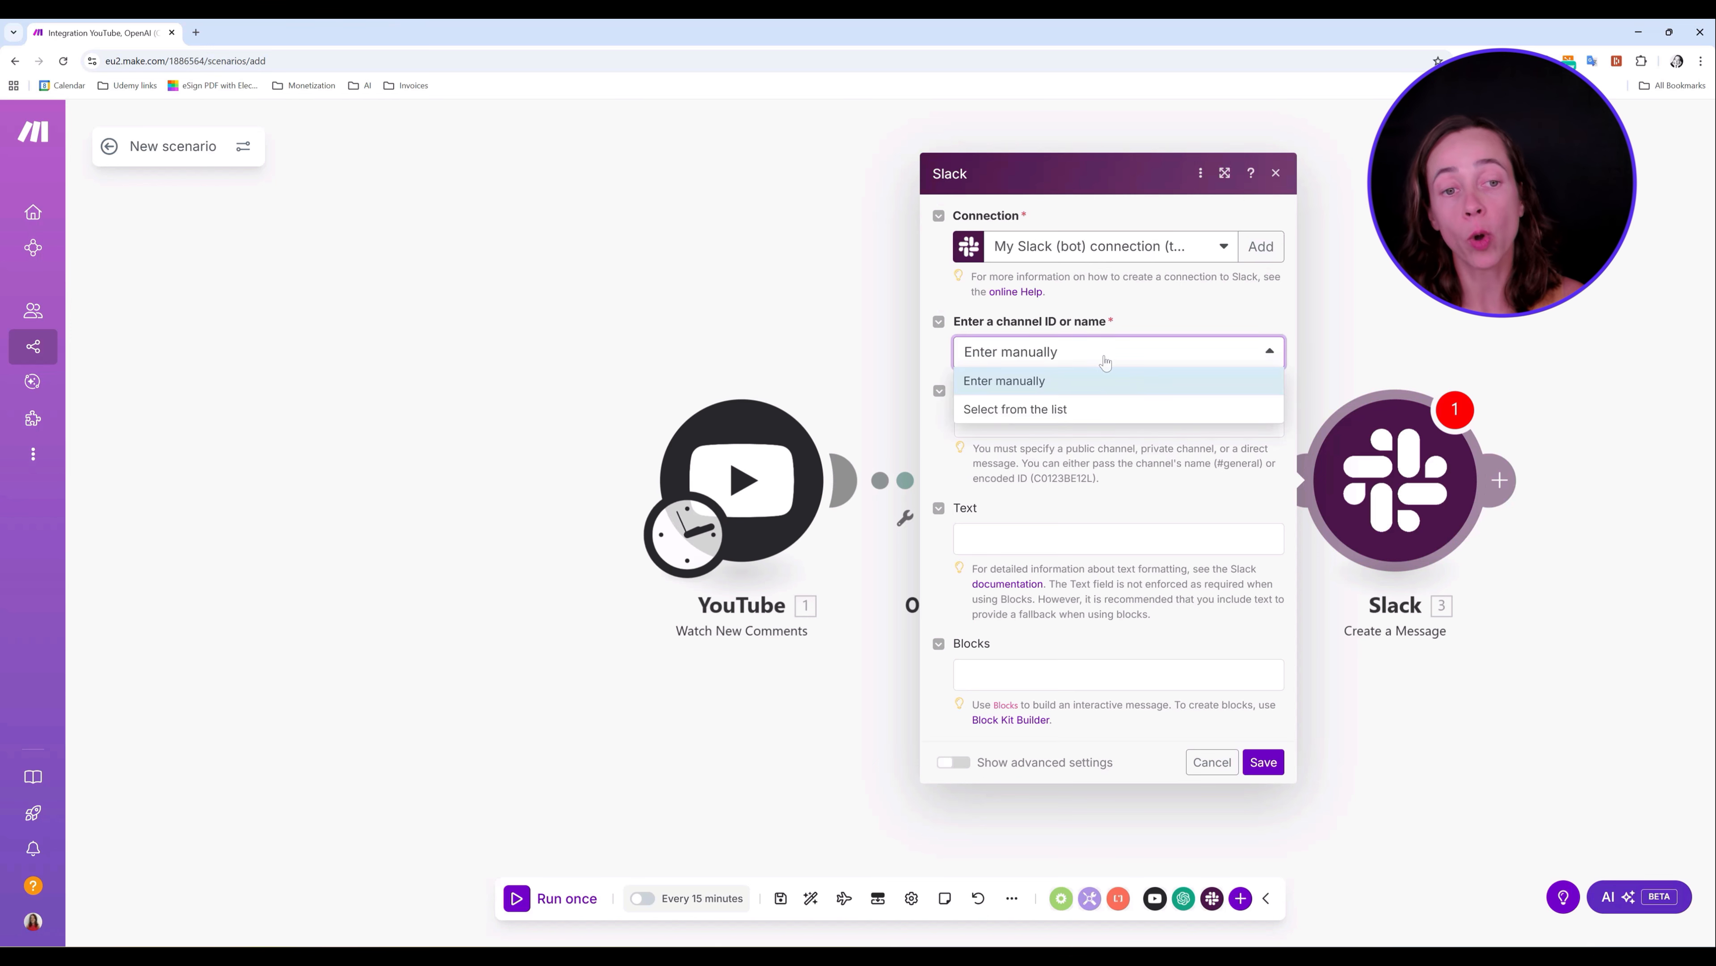
{"action": "left_click", "coordinate": [1130, 380]}
{"action": "left_click", "coordinate": [1118, 421]}
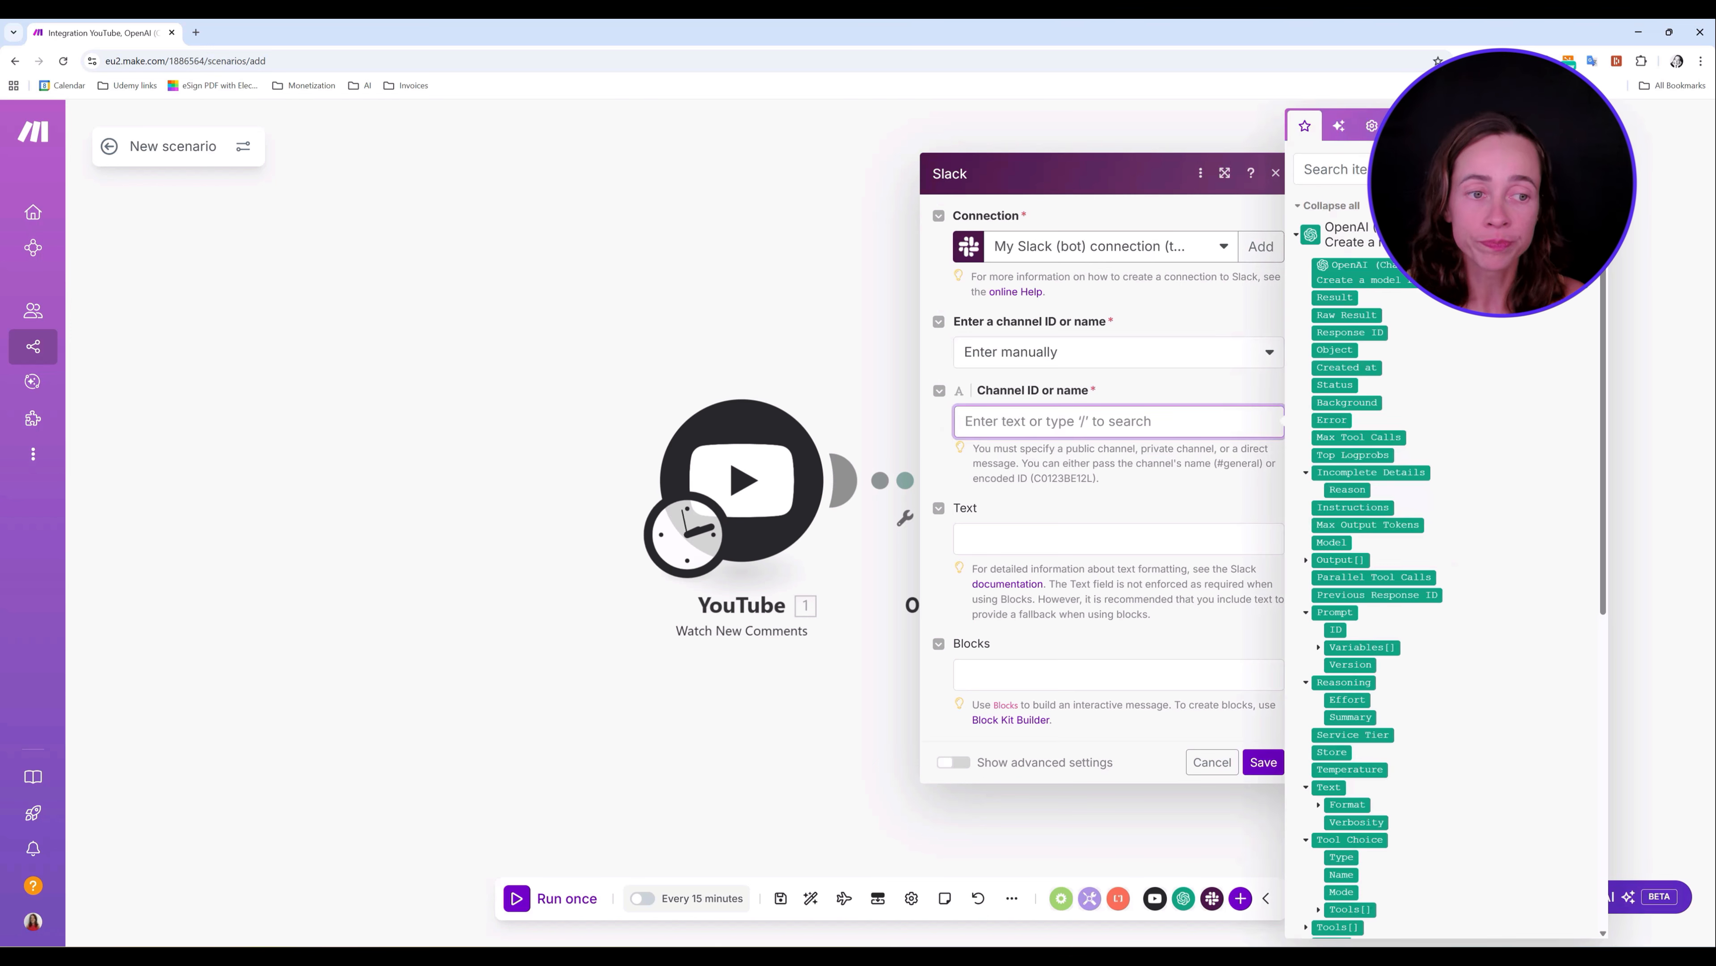
- Choose the Slack channel with Select from the list, using channel type Public channel and the youtubecomments channel
{"action": "left_click", "coordinate": [1115, 352]}
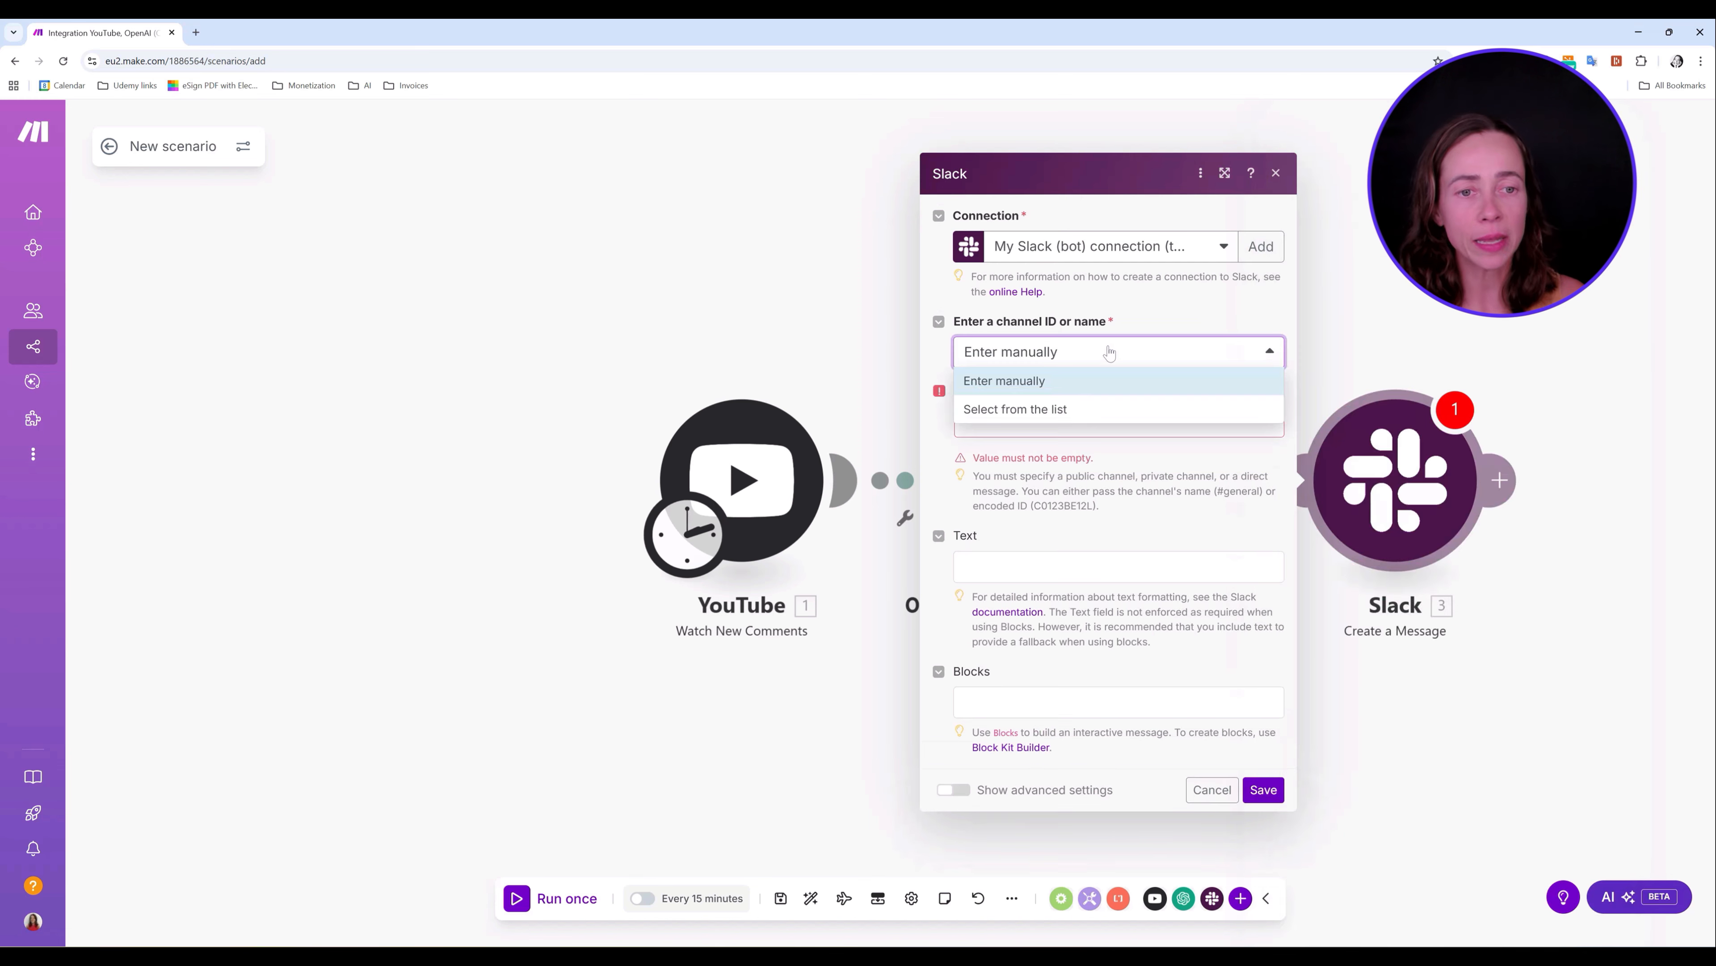
{"action": "left_click", "coordinate": [1082, 407]}
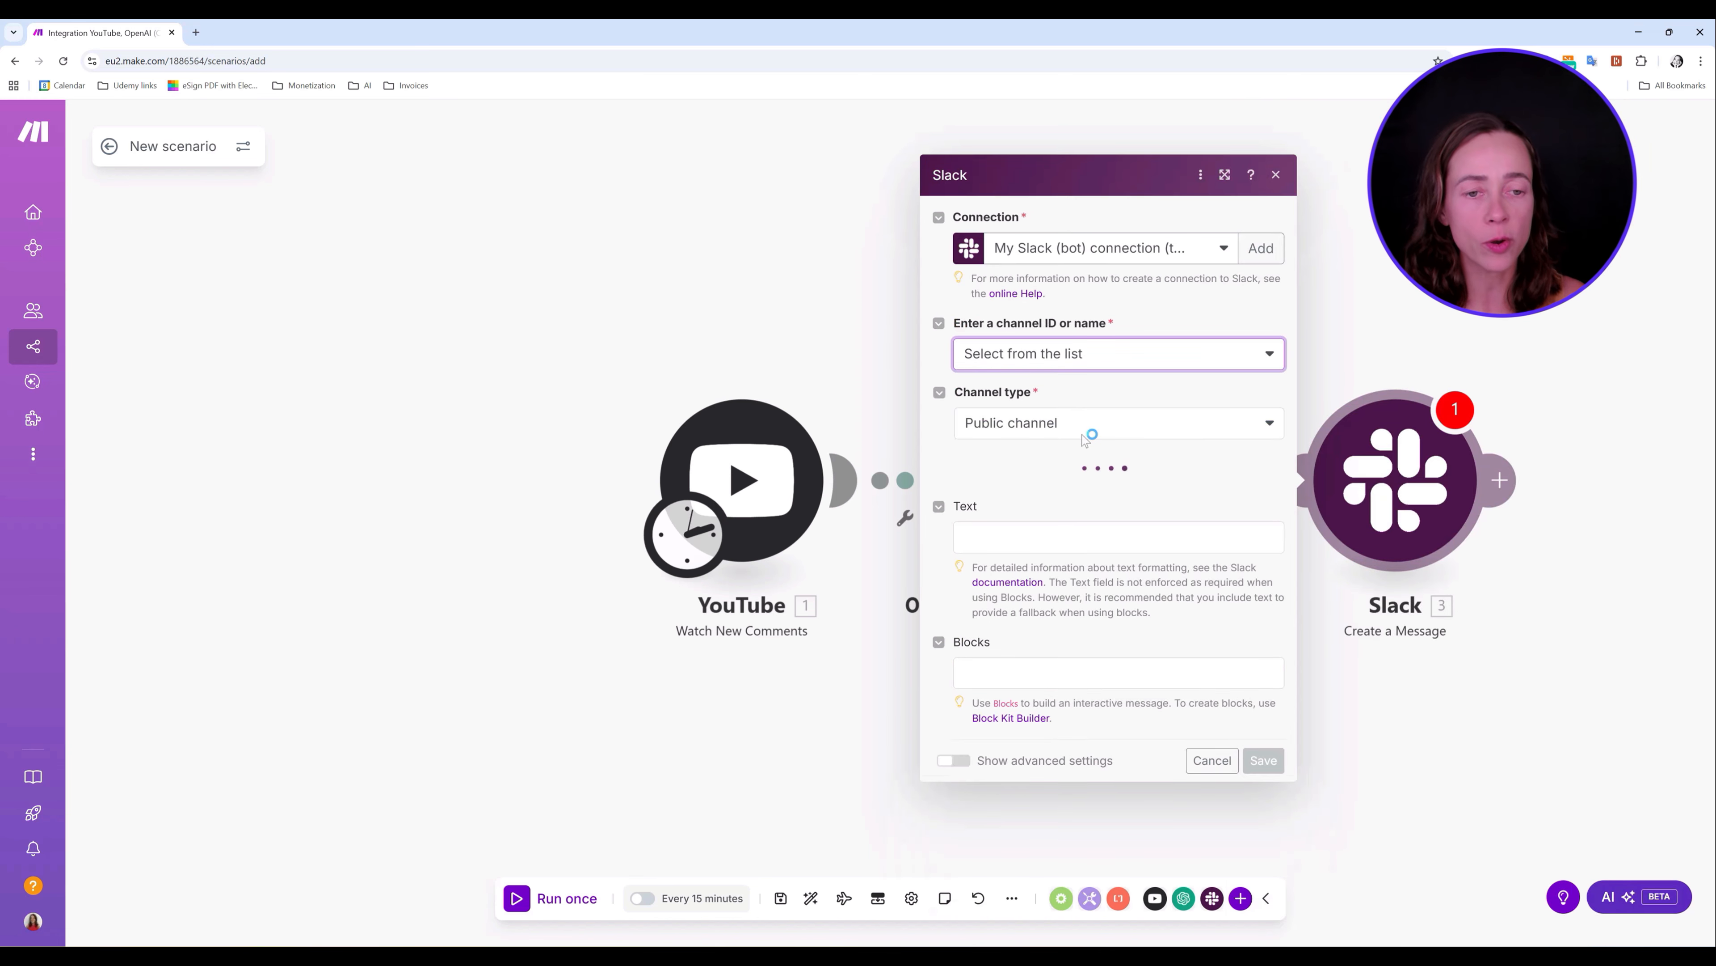
{"action": "left_click", "coordinate": [1088, 426]}
{"action": "left_click", "coordinate": [1093, 439]}
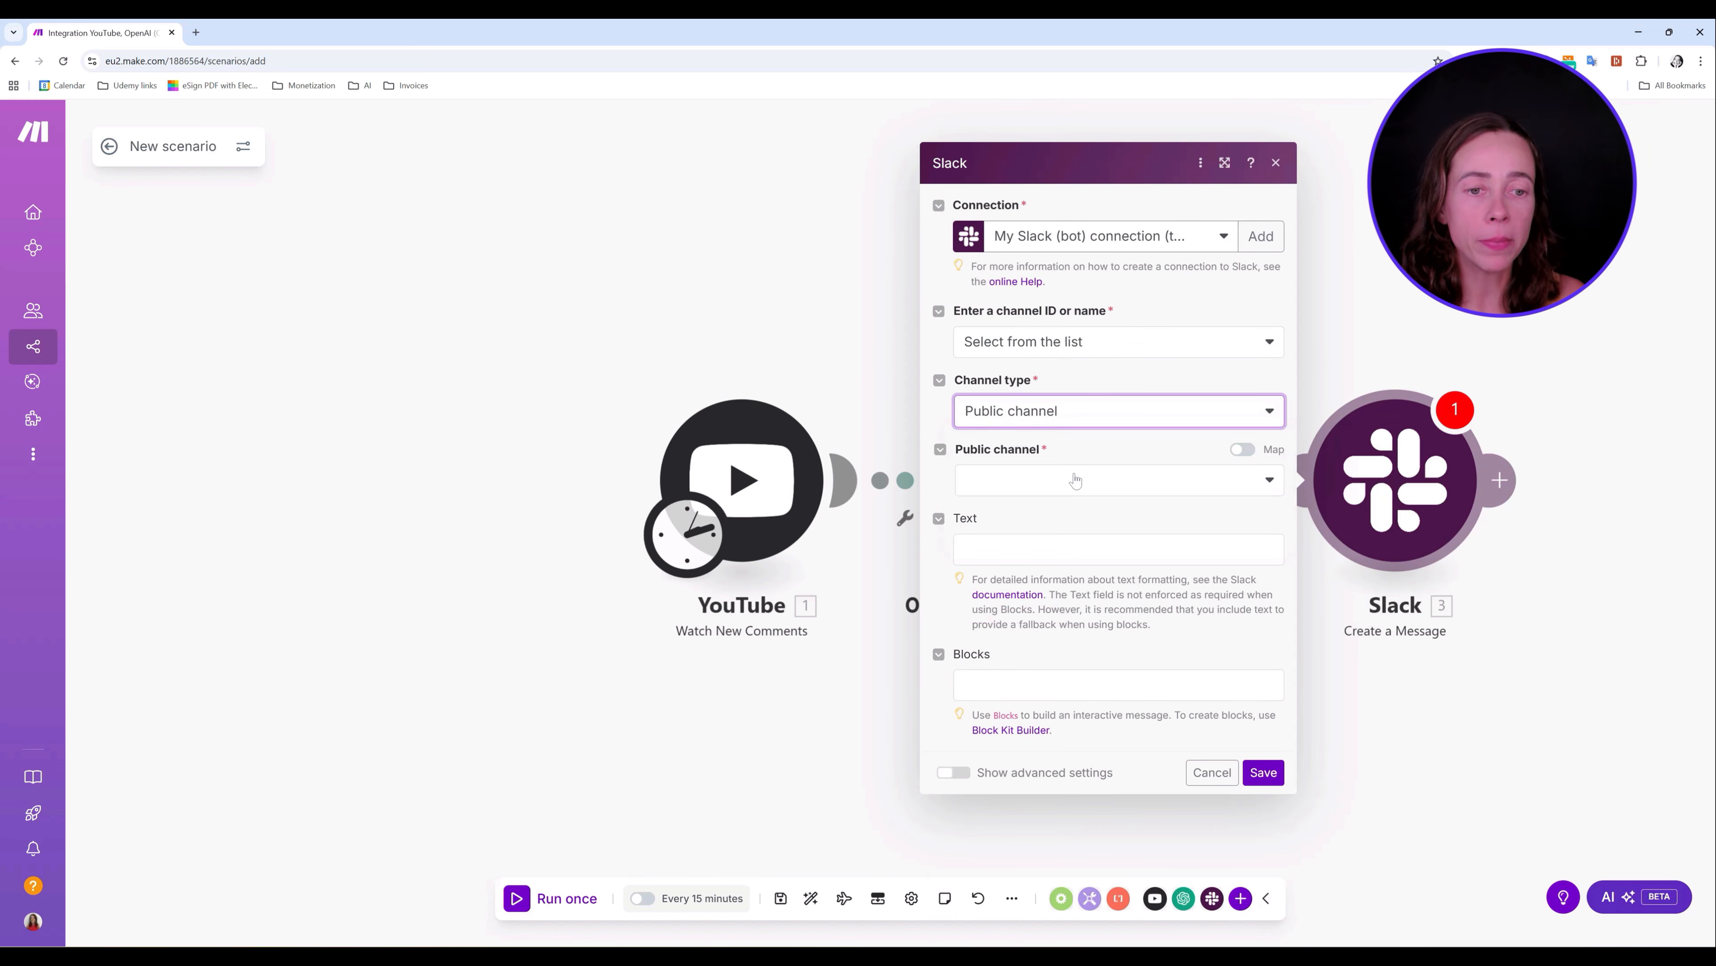
{"action": "left_click", "coordinate": [1075, 480]}
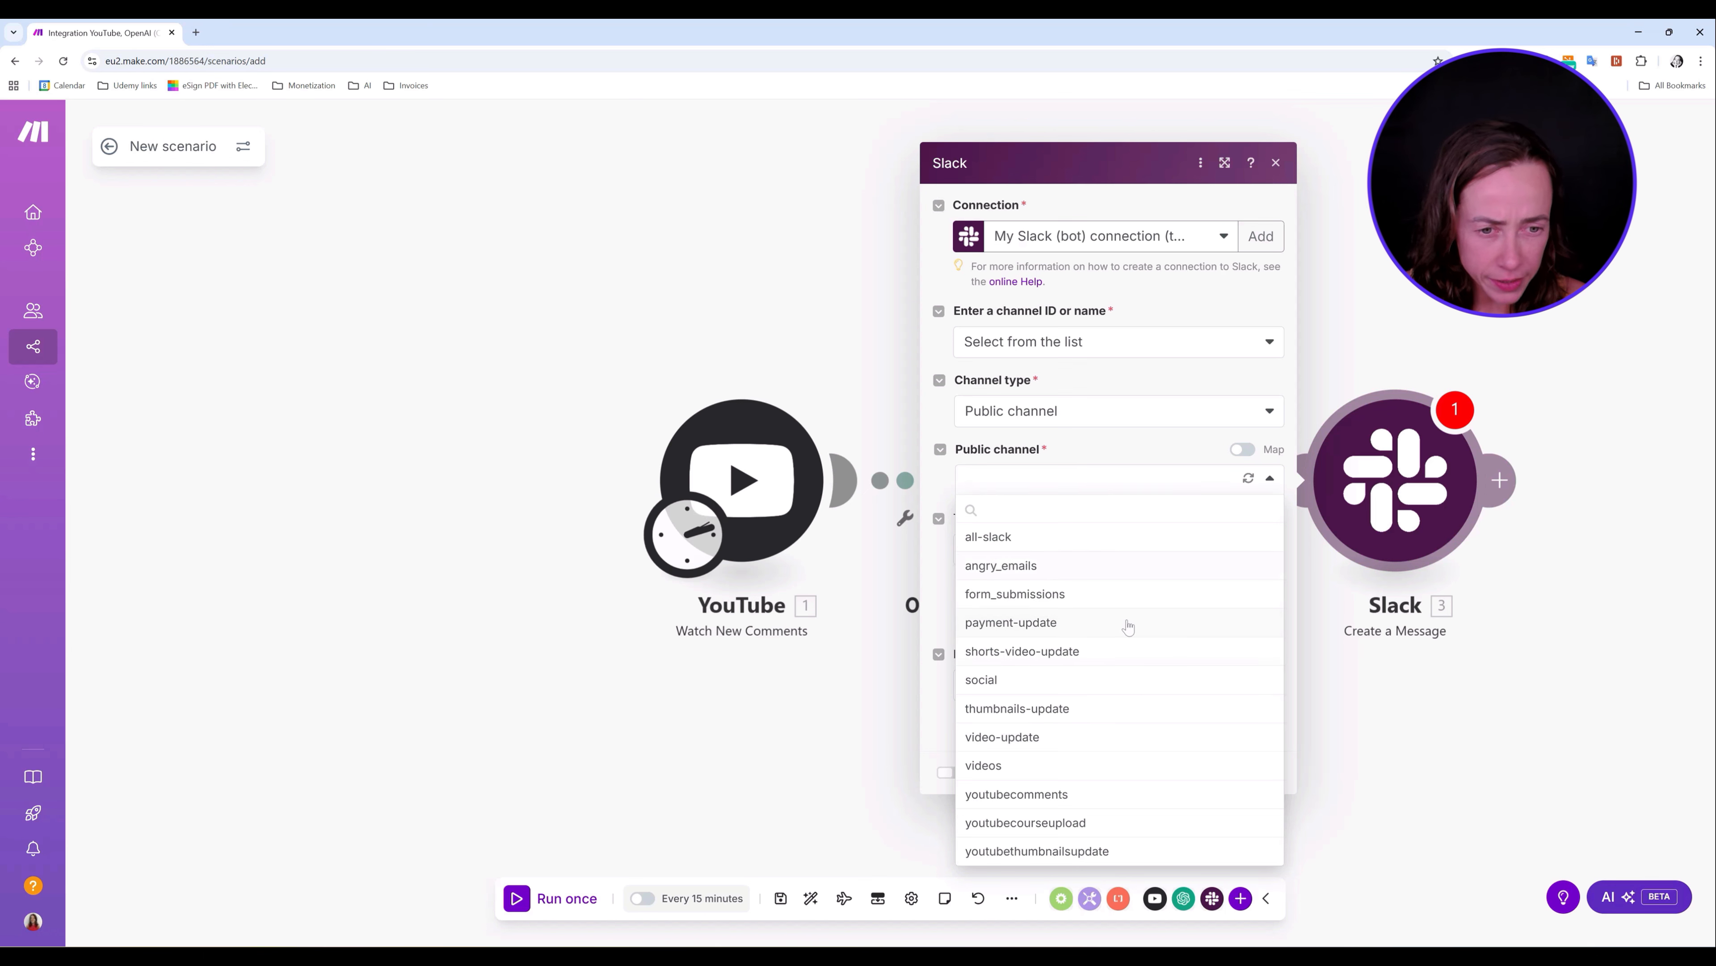
{"action": "left_click", "coordinate": [1059, 794]}
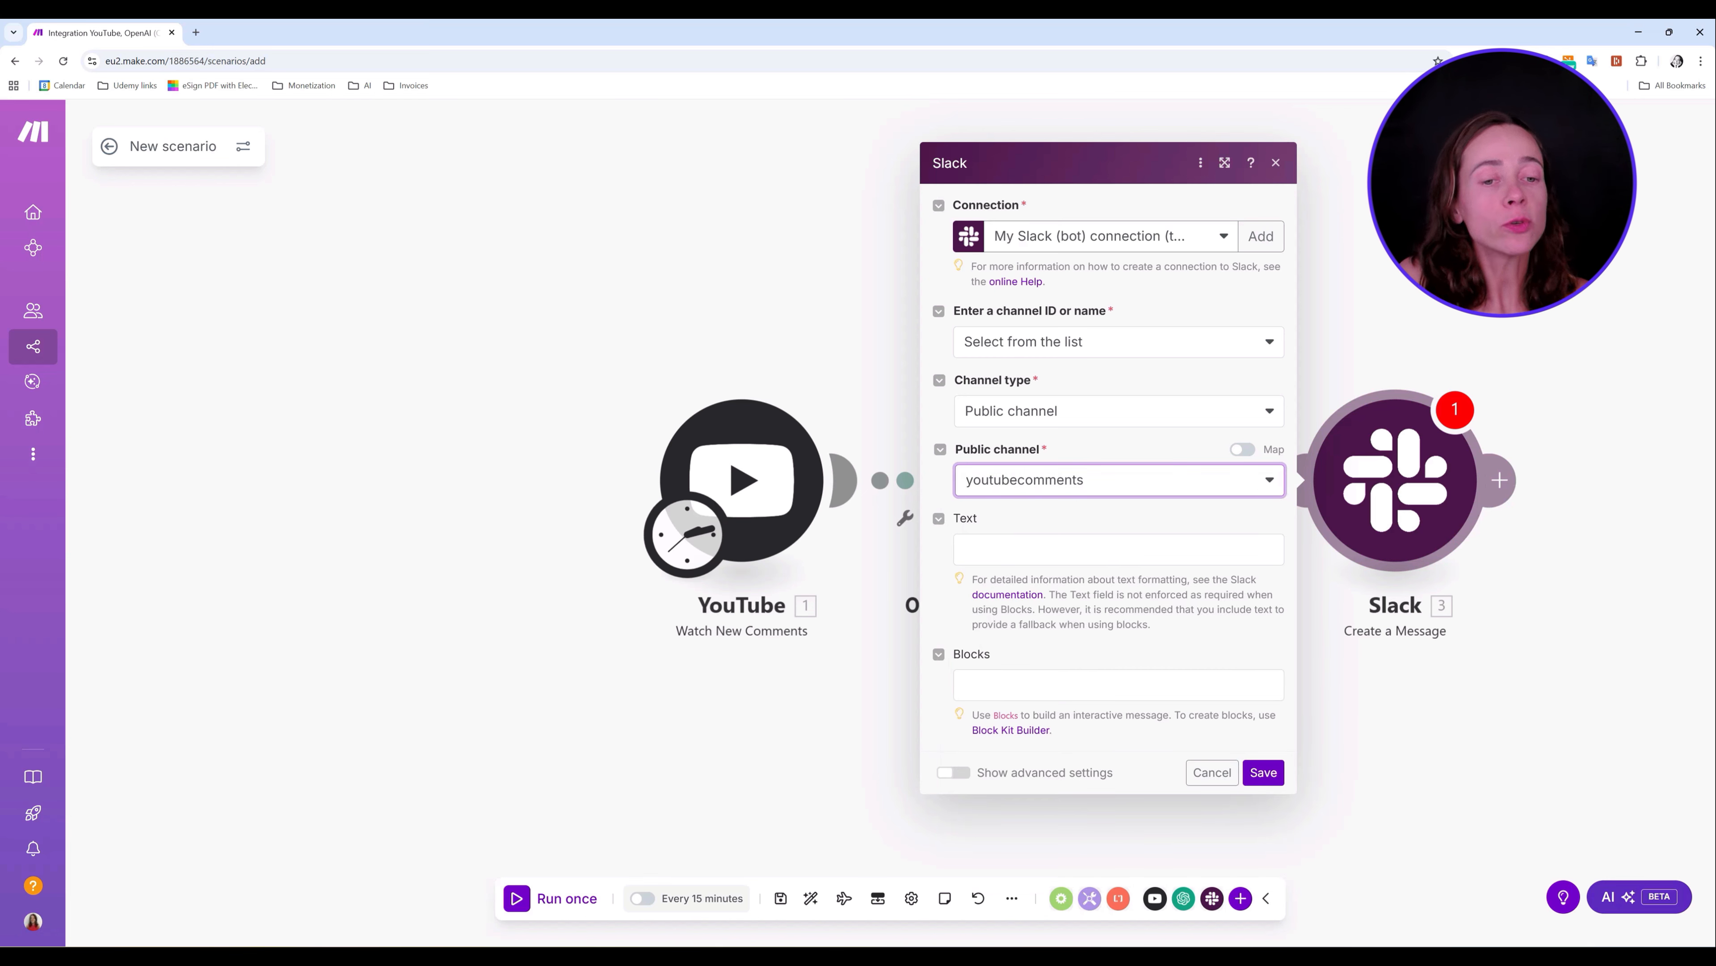
- Set the Slack message text to "New negative comment - " followed by the YouTube Text Display value, and save the module
{"action": "left_click", "coordinate": [1062, 549]}
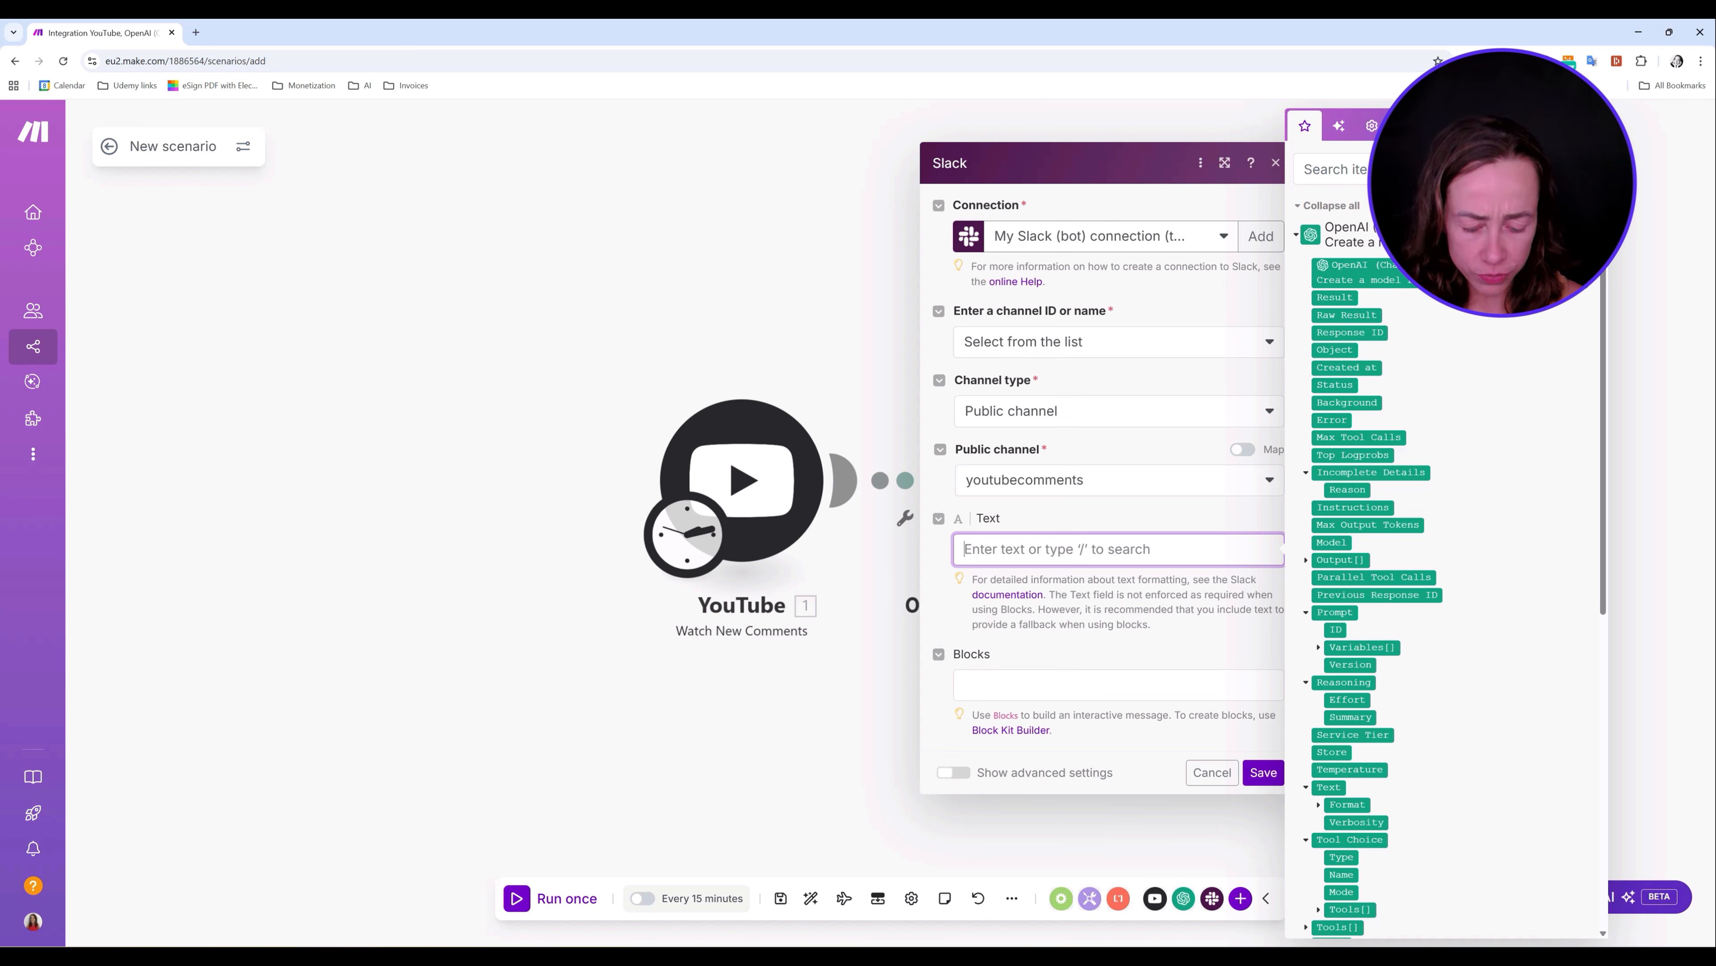
{"action": "type", "text": "New negative com"}
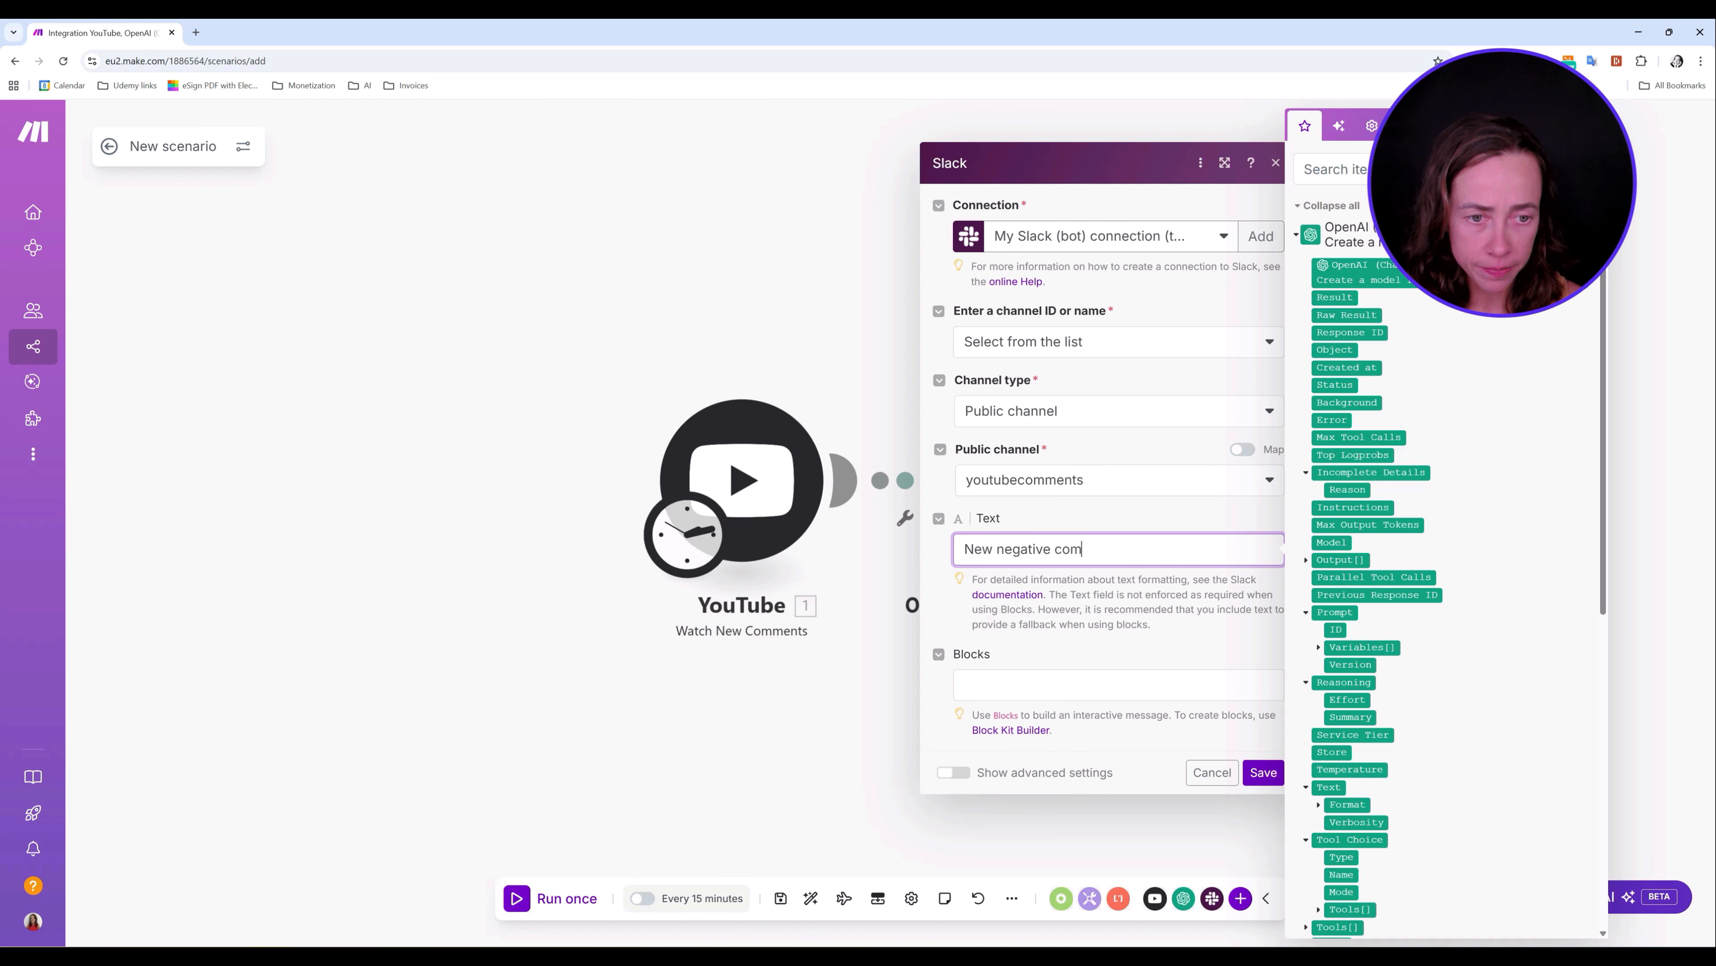
{"action": "type", "text": "ment -"}
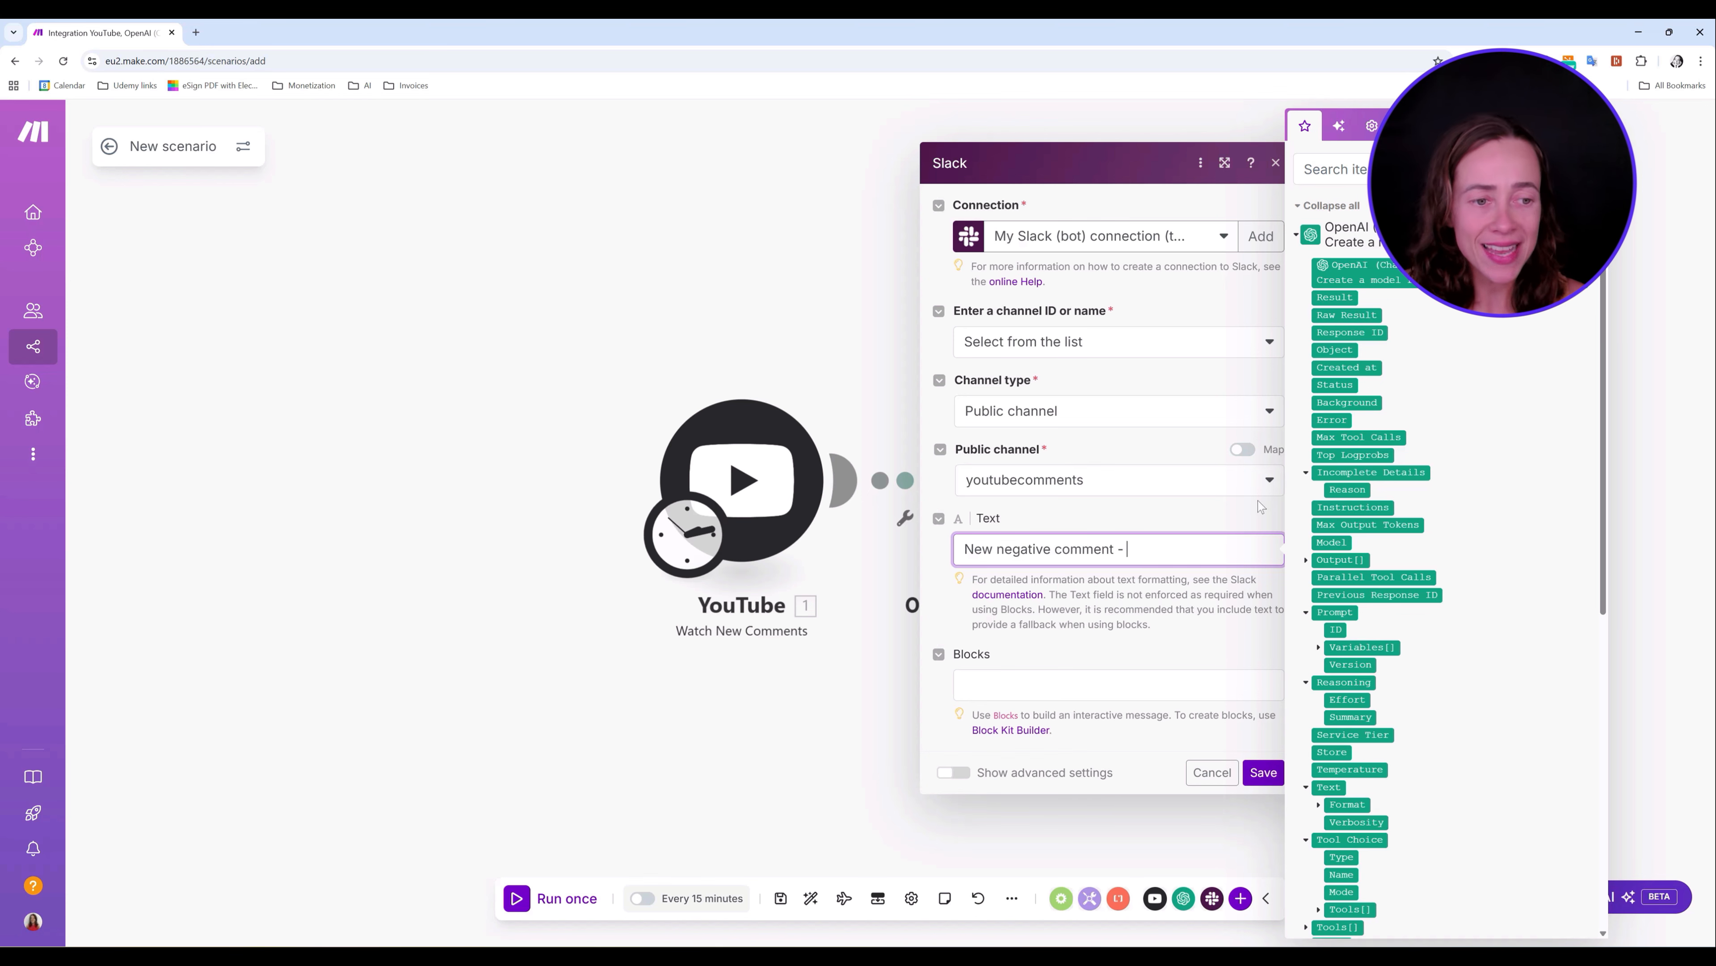
{"action": "scroll", "coordinate": [1519, 676], "scroll_direction": "down", "scroll_amount": 10}
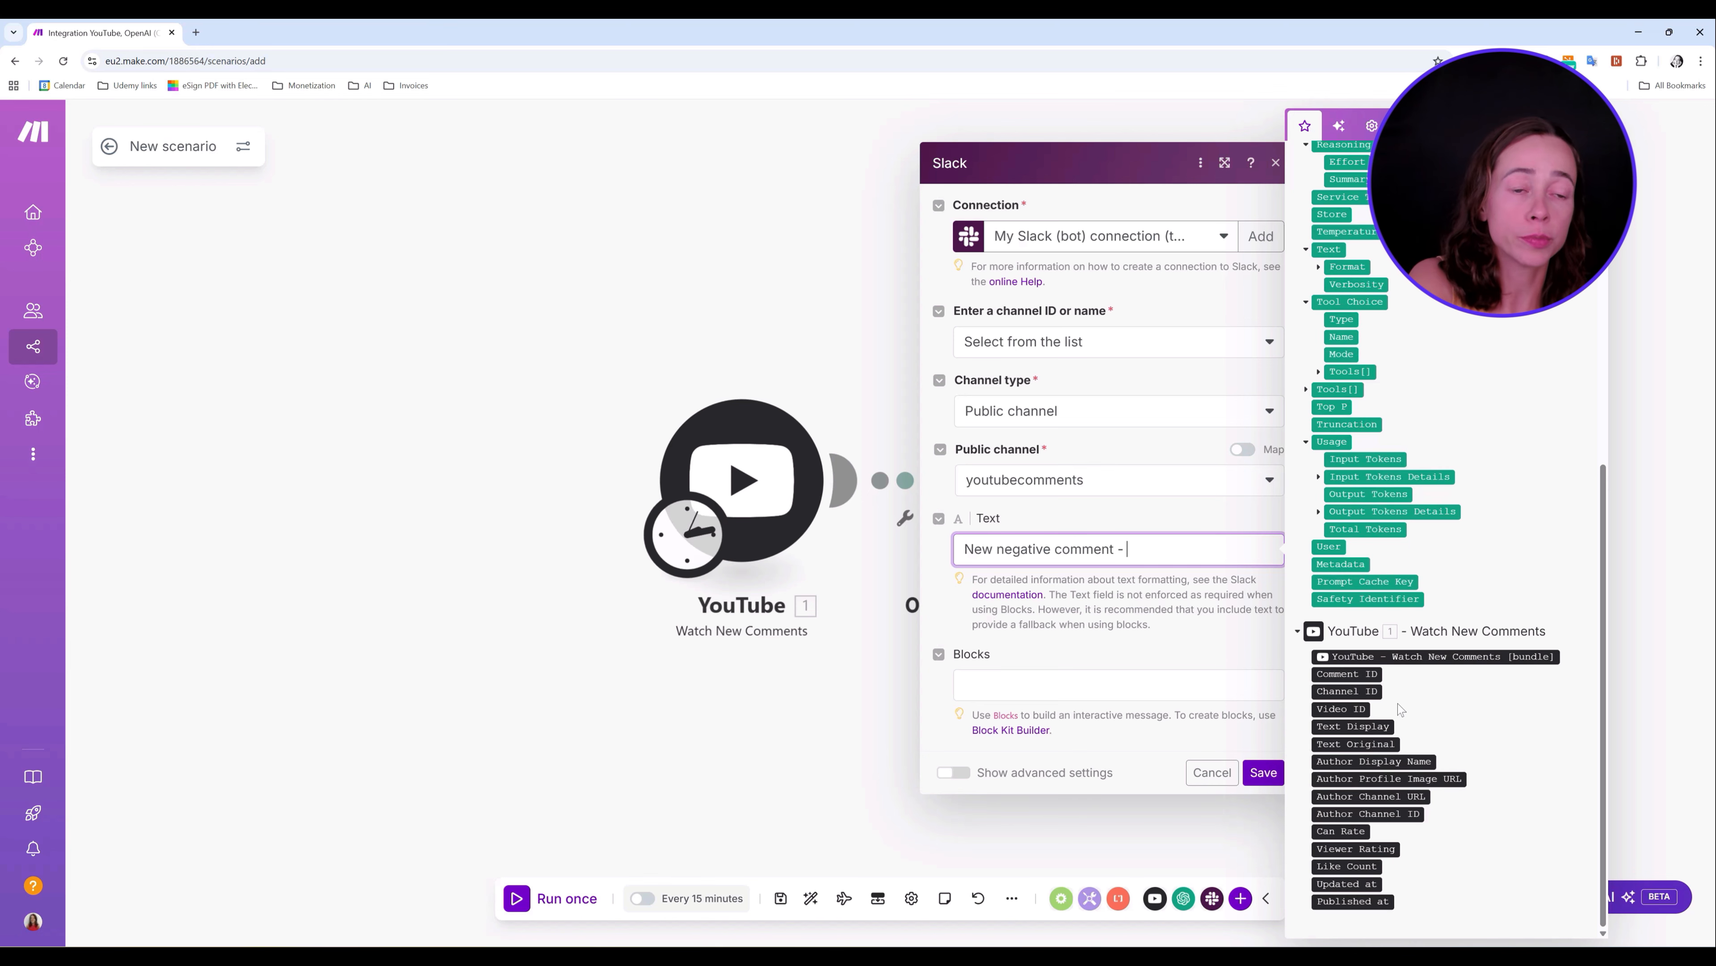
{"action": "scroll", "coordinate": [1421, 347], "scroll_direction": "up", "scroll_amount": 6}
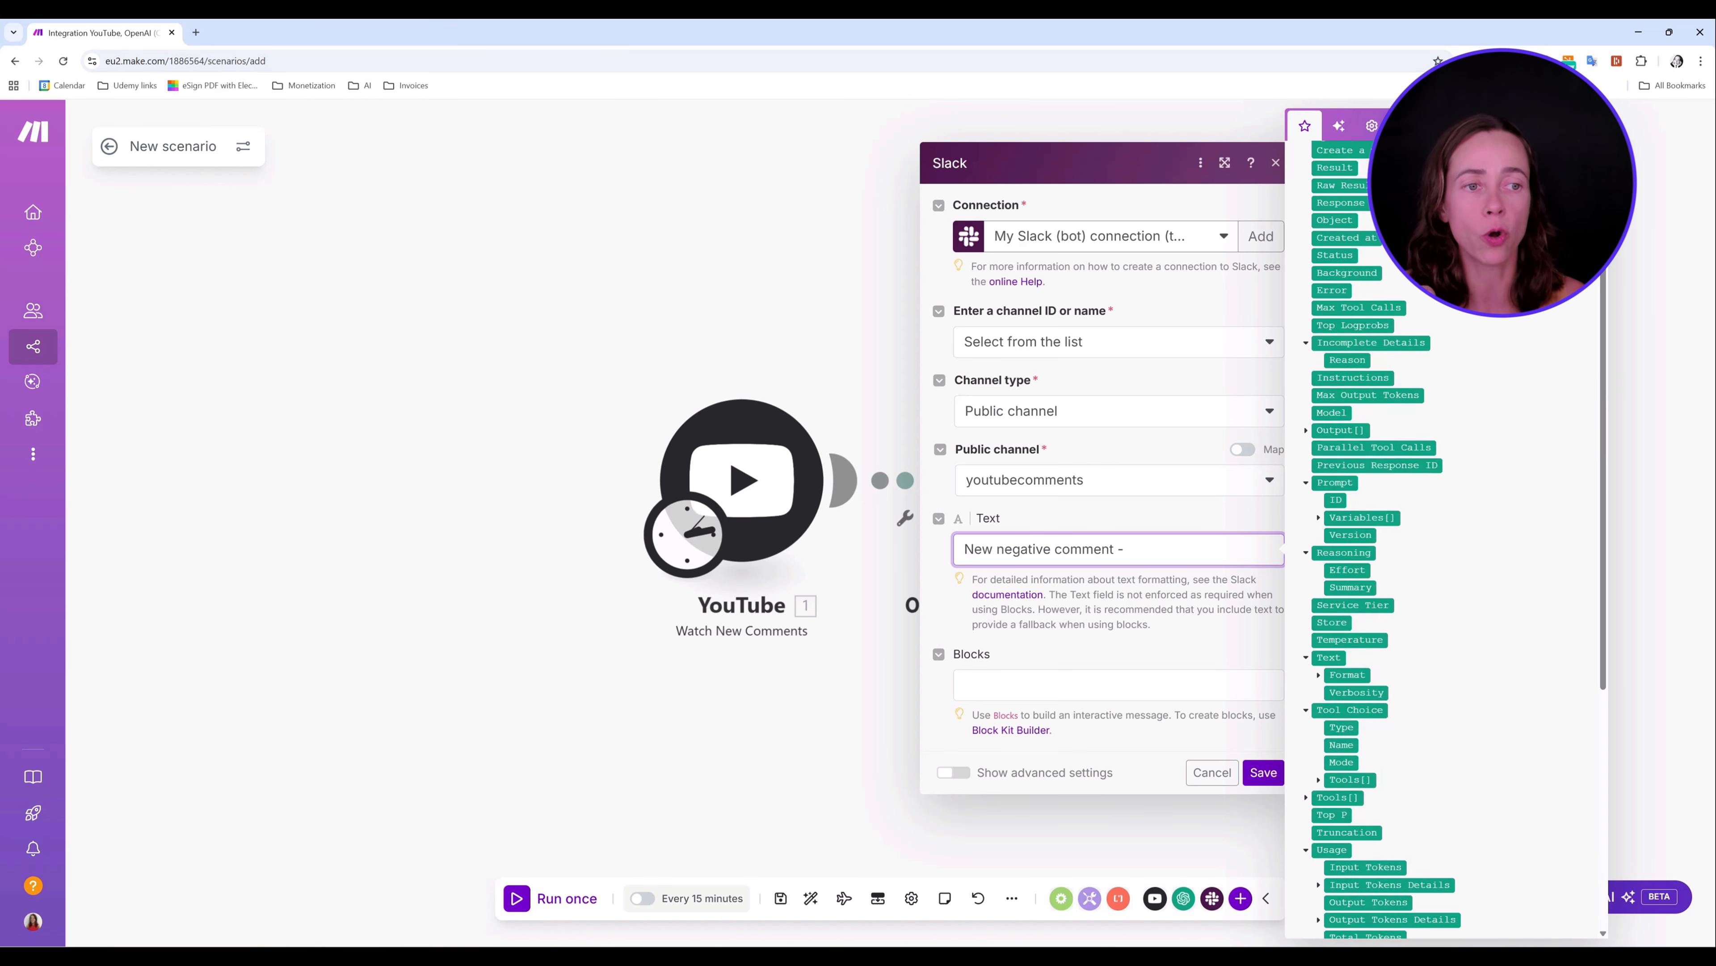
{"action": "scroll", "coordinate": [1440, 316], "scroll_direction": "up", "scroll_amount": 2}
{"action": "scroll", "coordinate": [1417, 315], "scroll_direction": "down", "scroll_amount": 5}
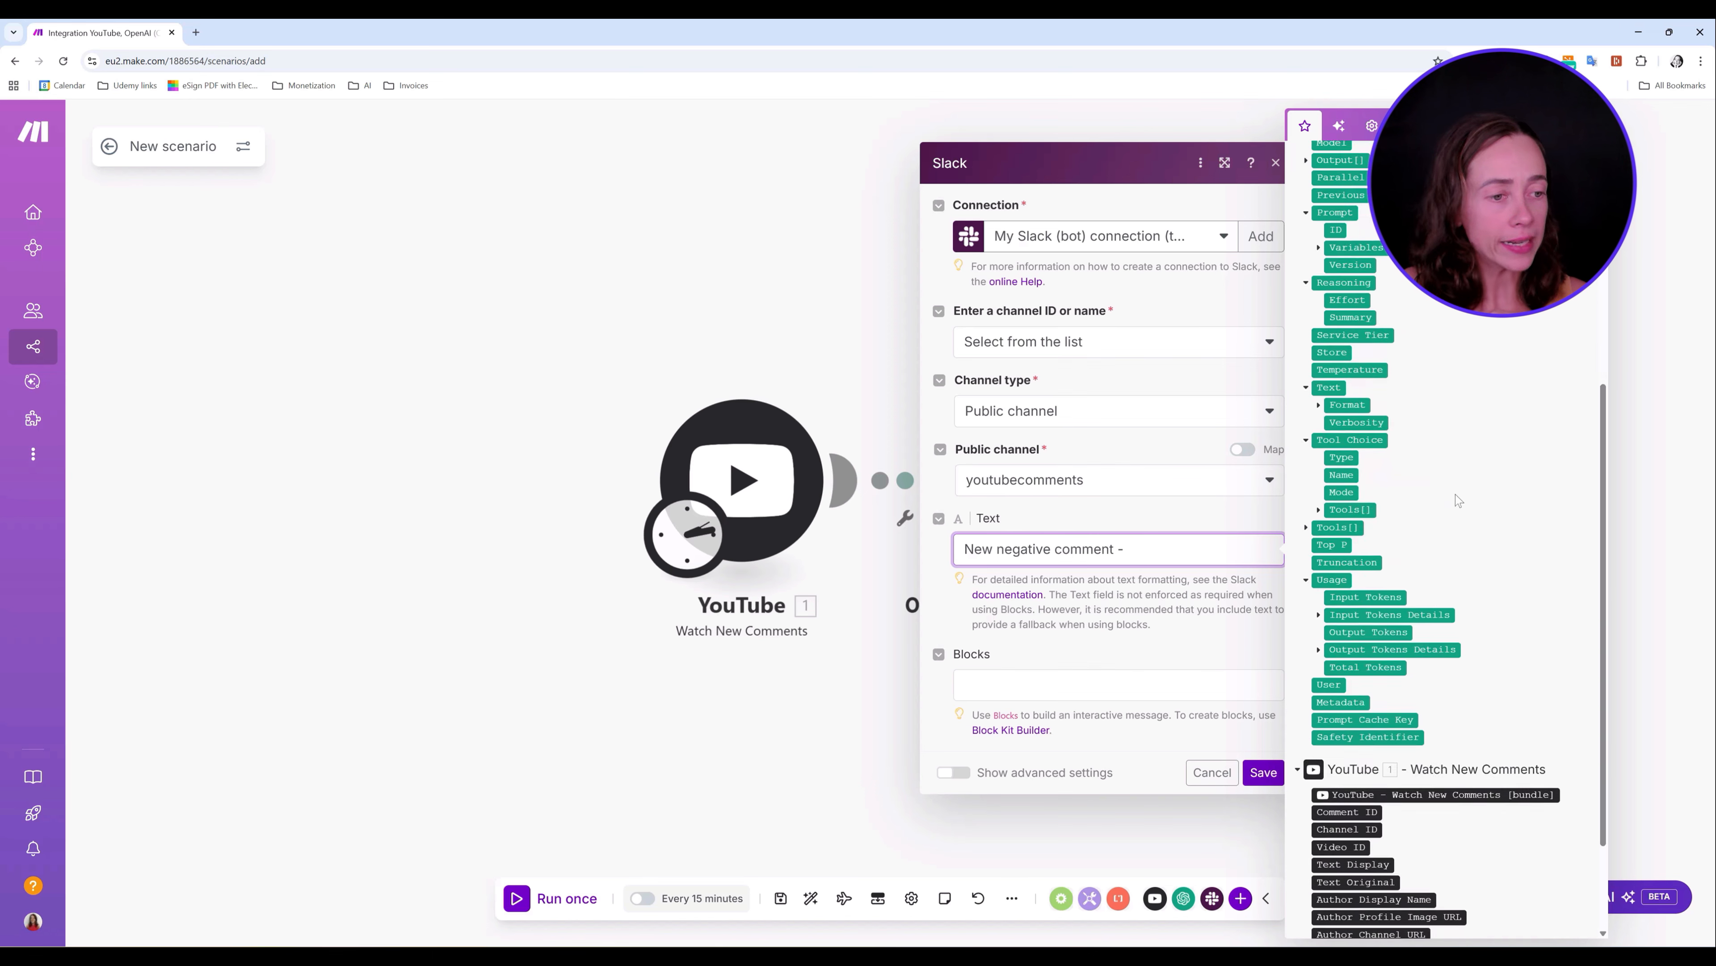
{"action": "scroll", "coordinate": [1446, 541], "scroll_direction": "down", "scroll_amount": 2}
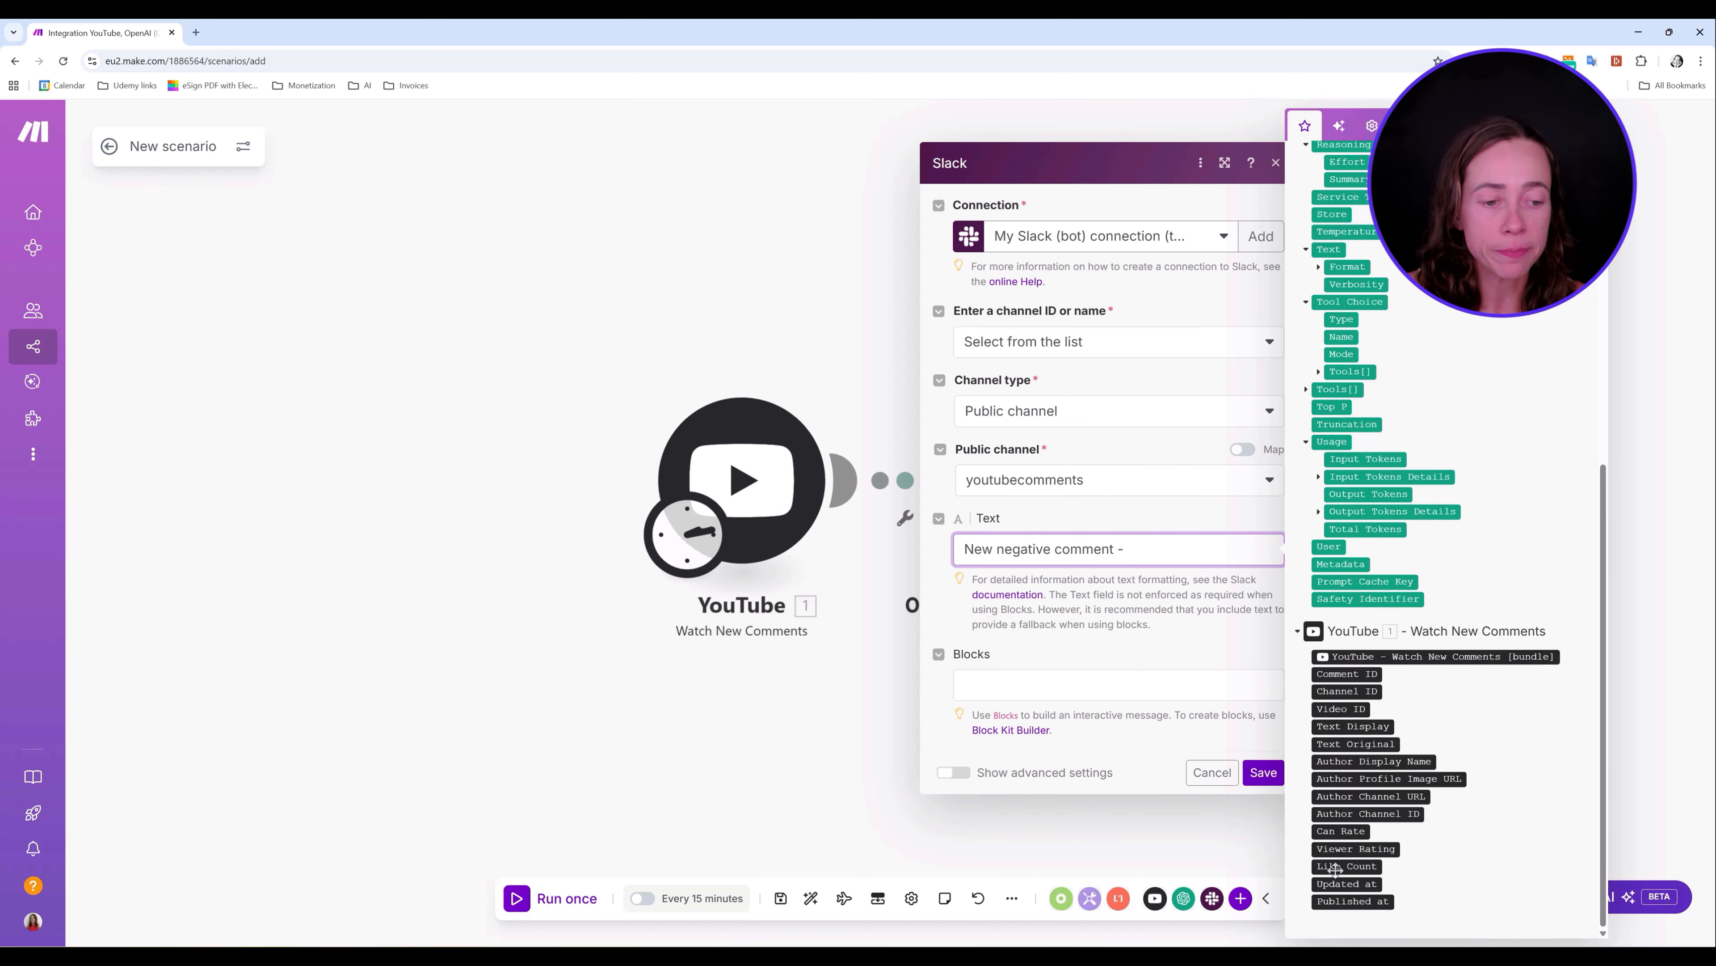
{"action": "left_click_drag", "start_coordinate": [1353, 726], "coordinate": [1179, 551]}
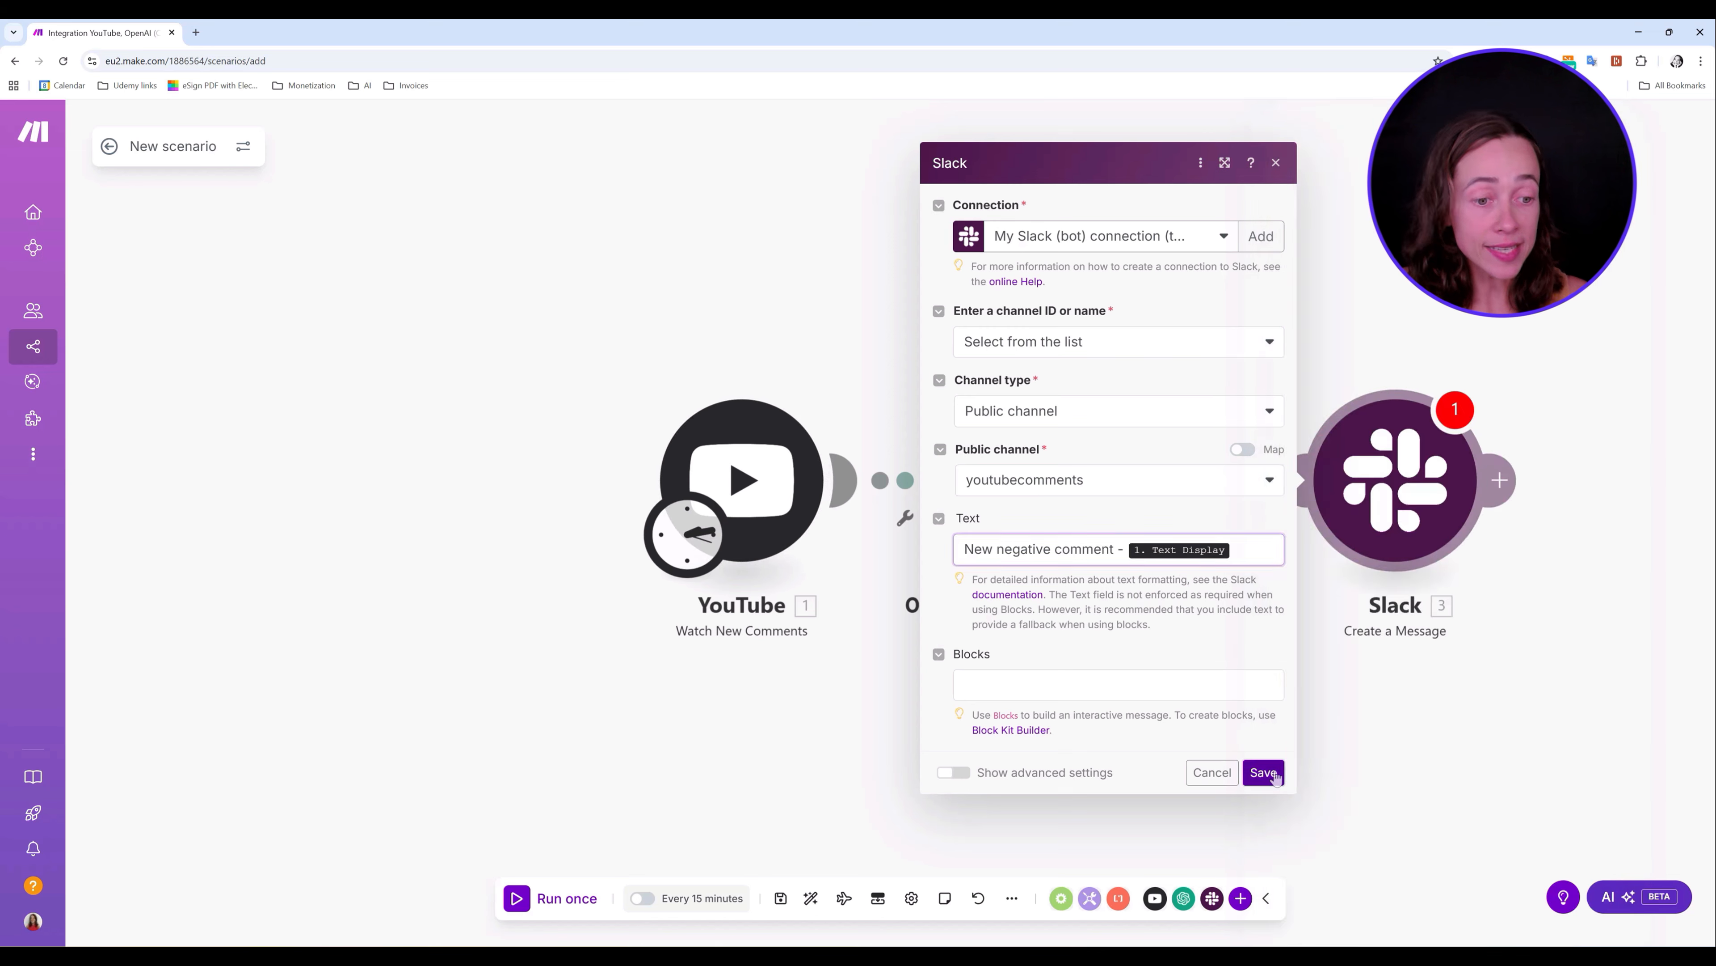
{"action": "left_click", "coordinate": [1262, 772]}
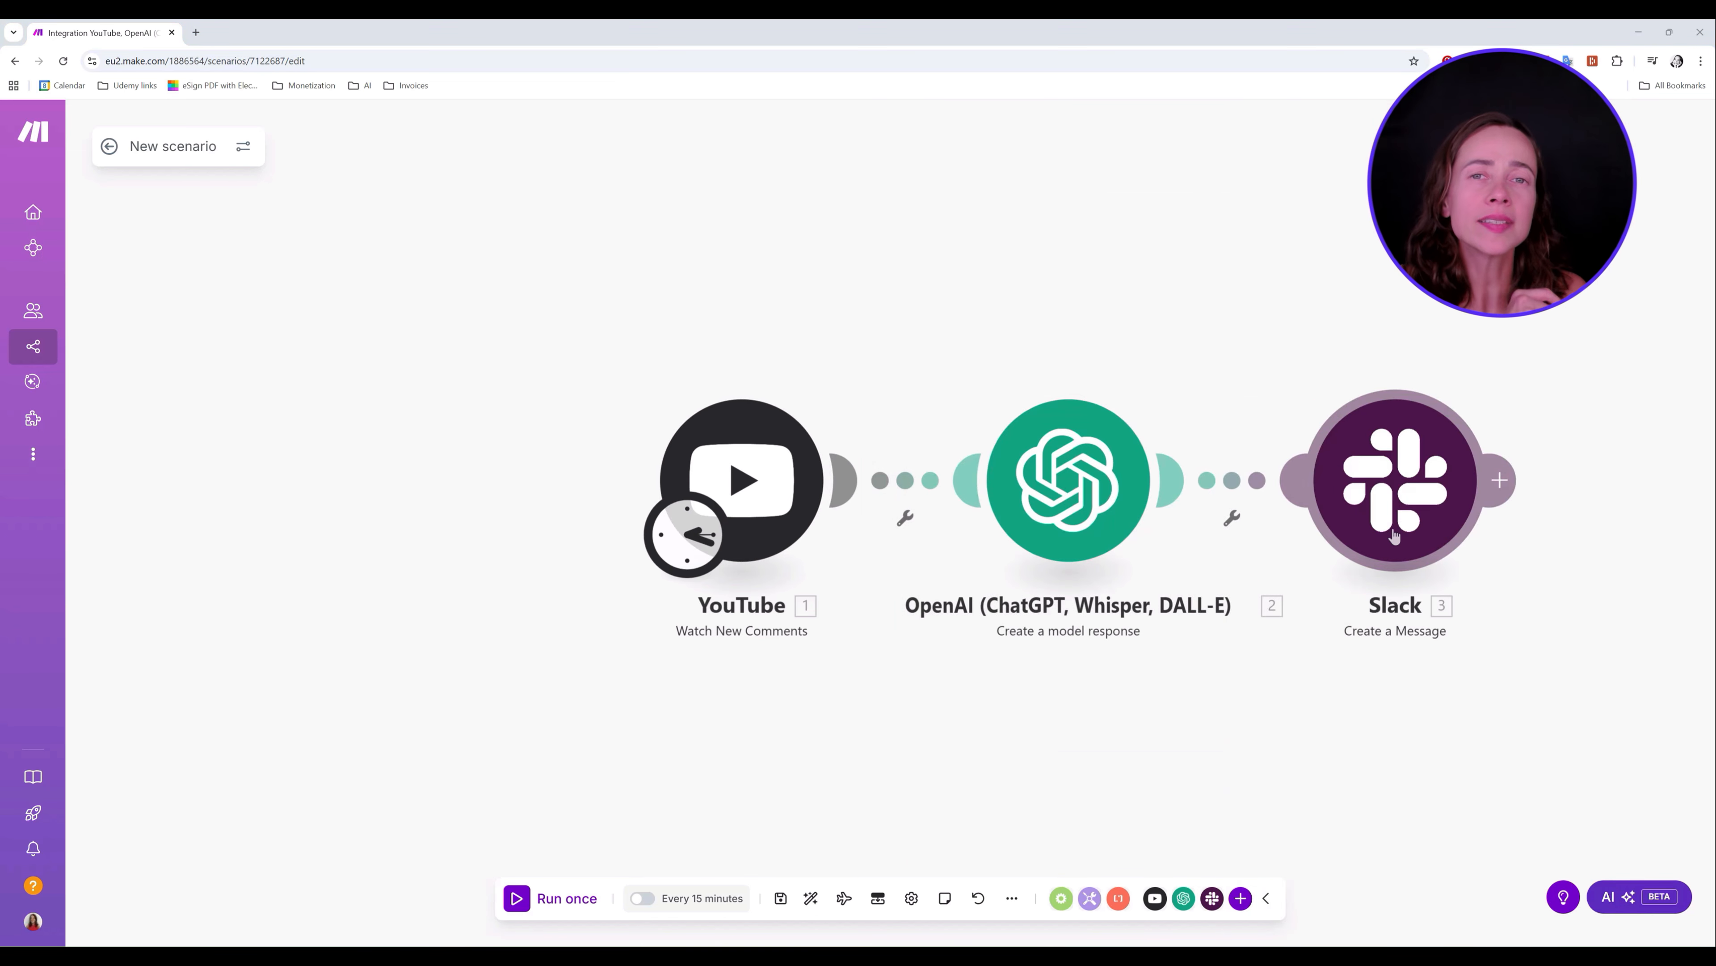
{"action": "left_click", "coordinate": [1411, 500]}
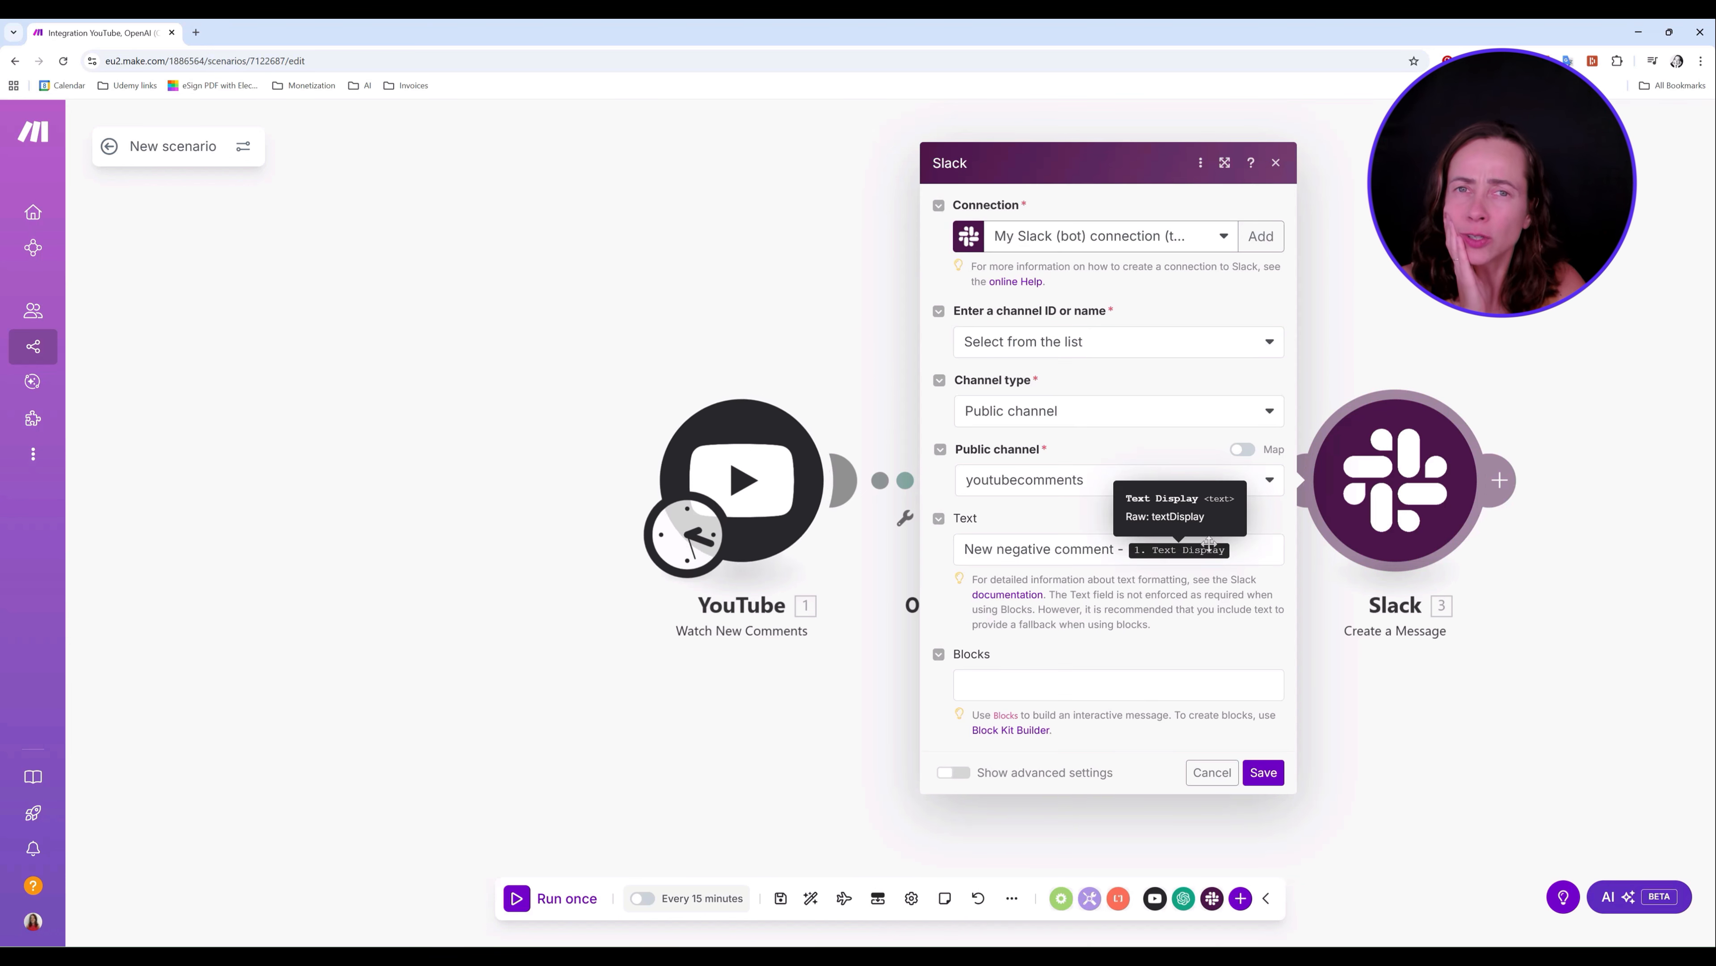
{"action": "left_click", "coordinate": [1212, 772]}
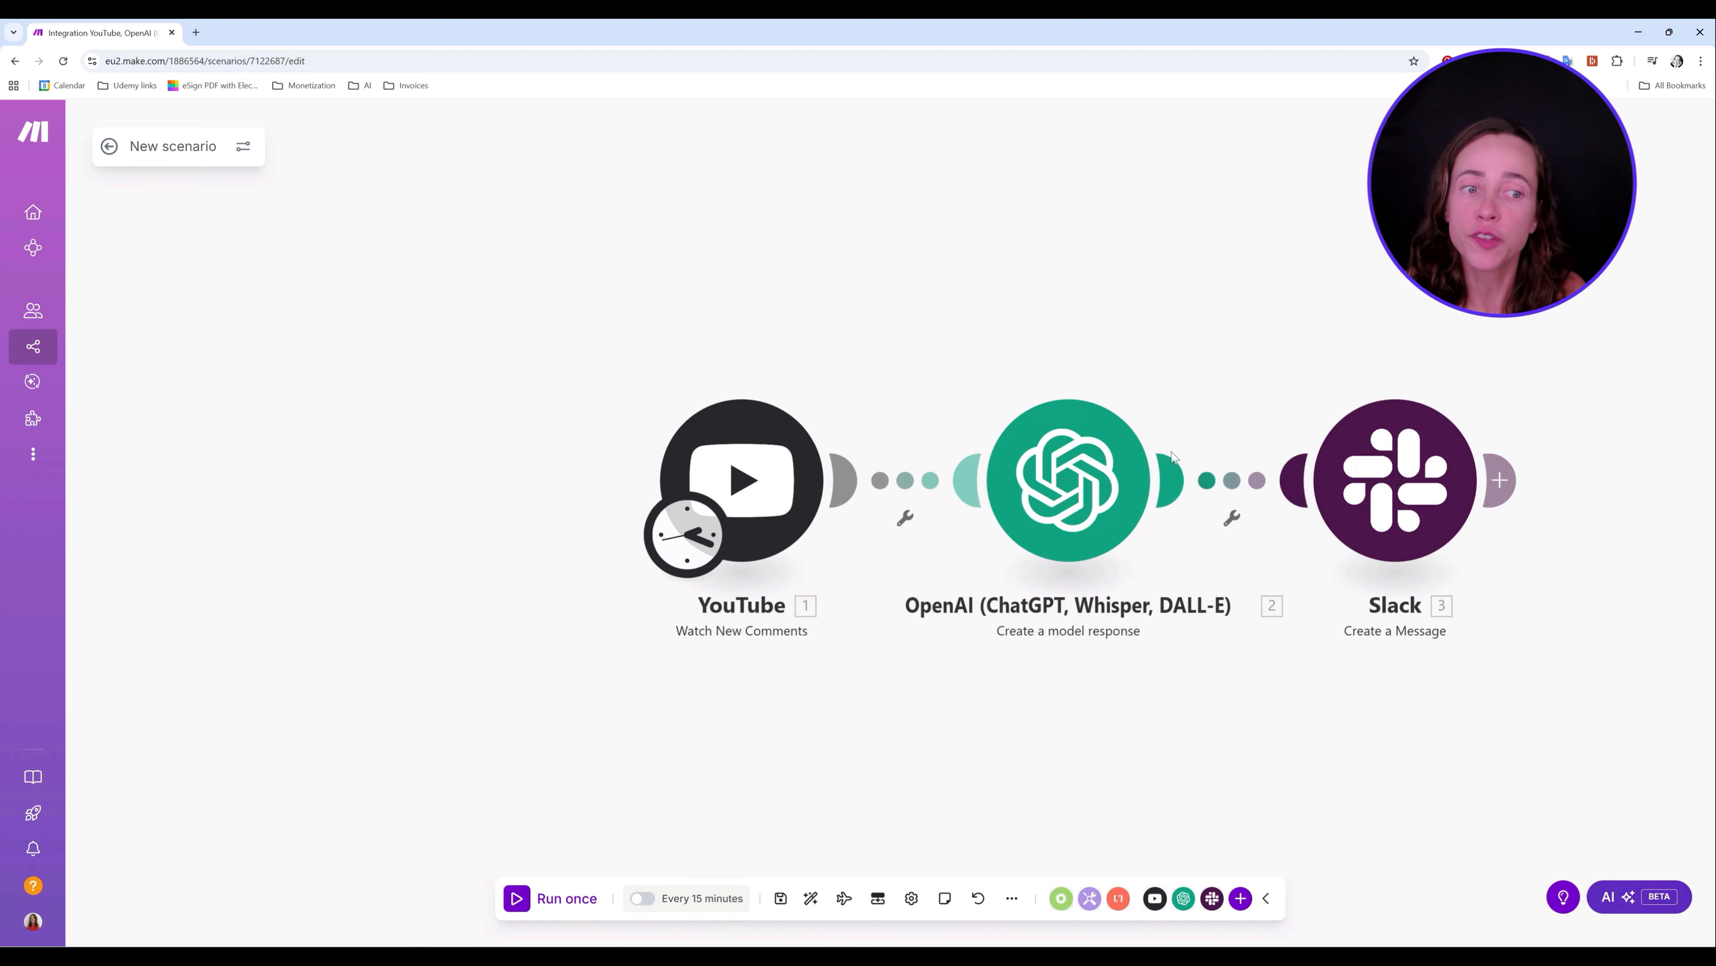
- Set up a filter between the OpenAI and Slack modules with the condition OpenAI Result Contains "negative", and save it
{"action": "left_click", "coordinate": [1238, 494]}
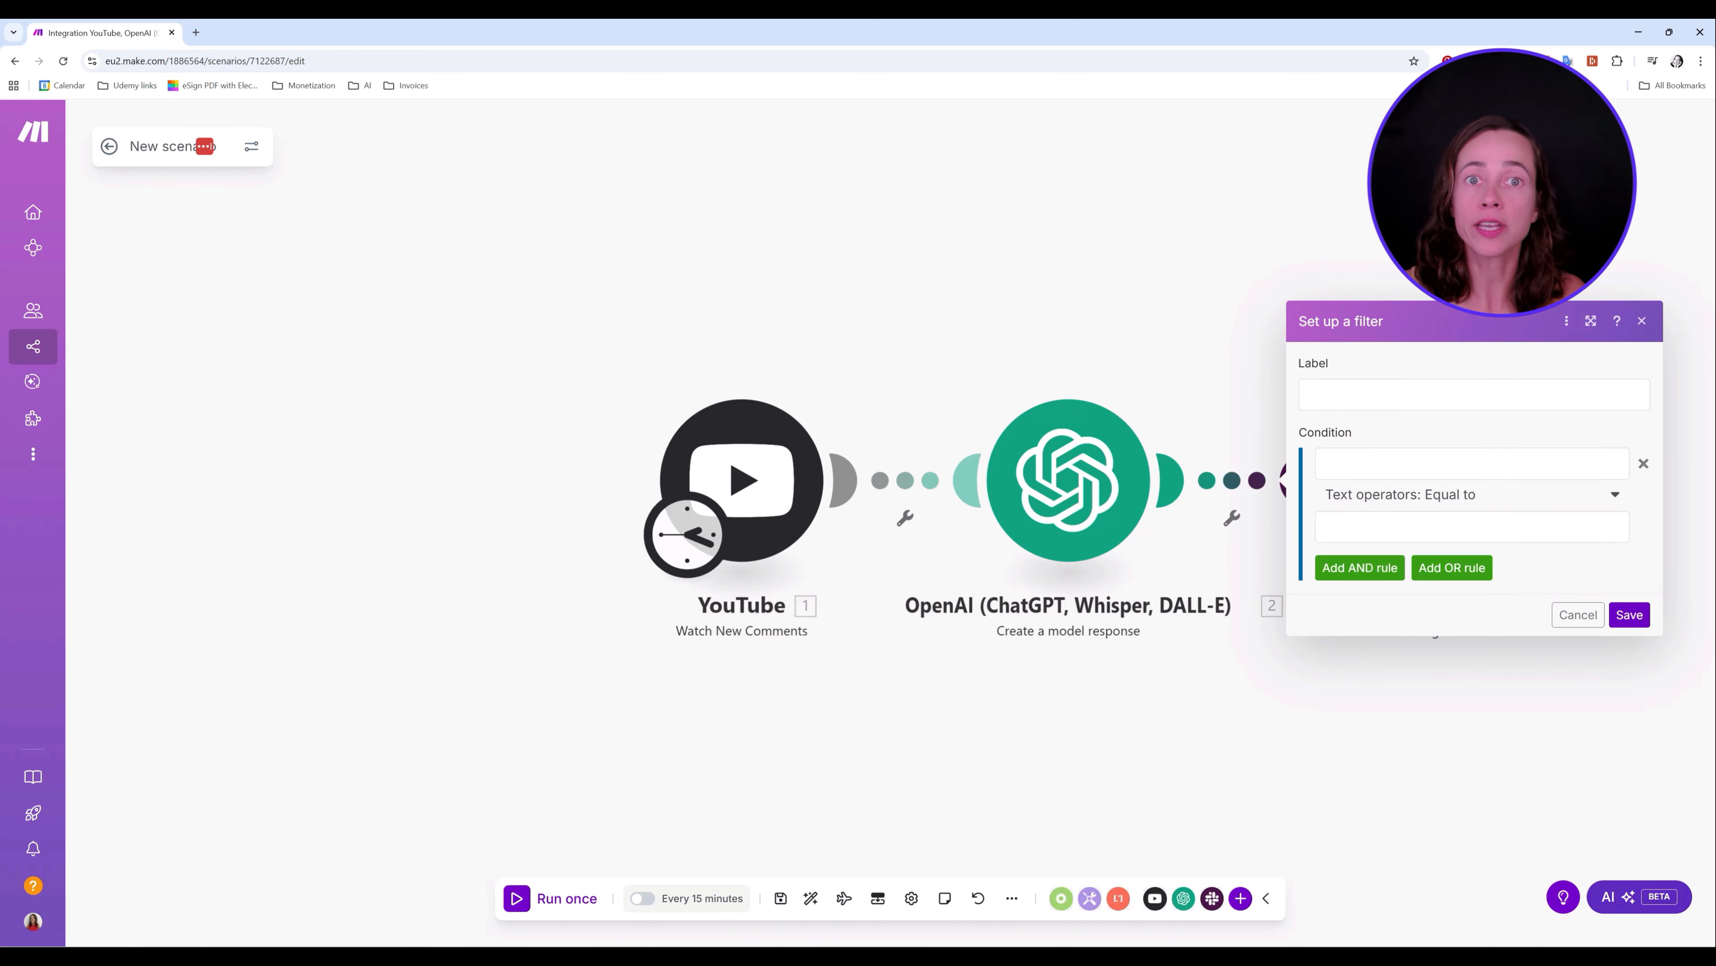
{"action": "left_click", "coordinate": [1419, 463]}
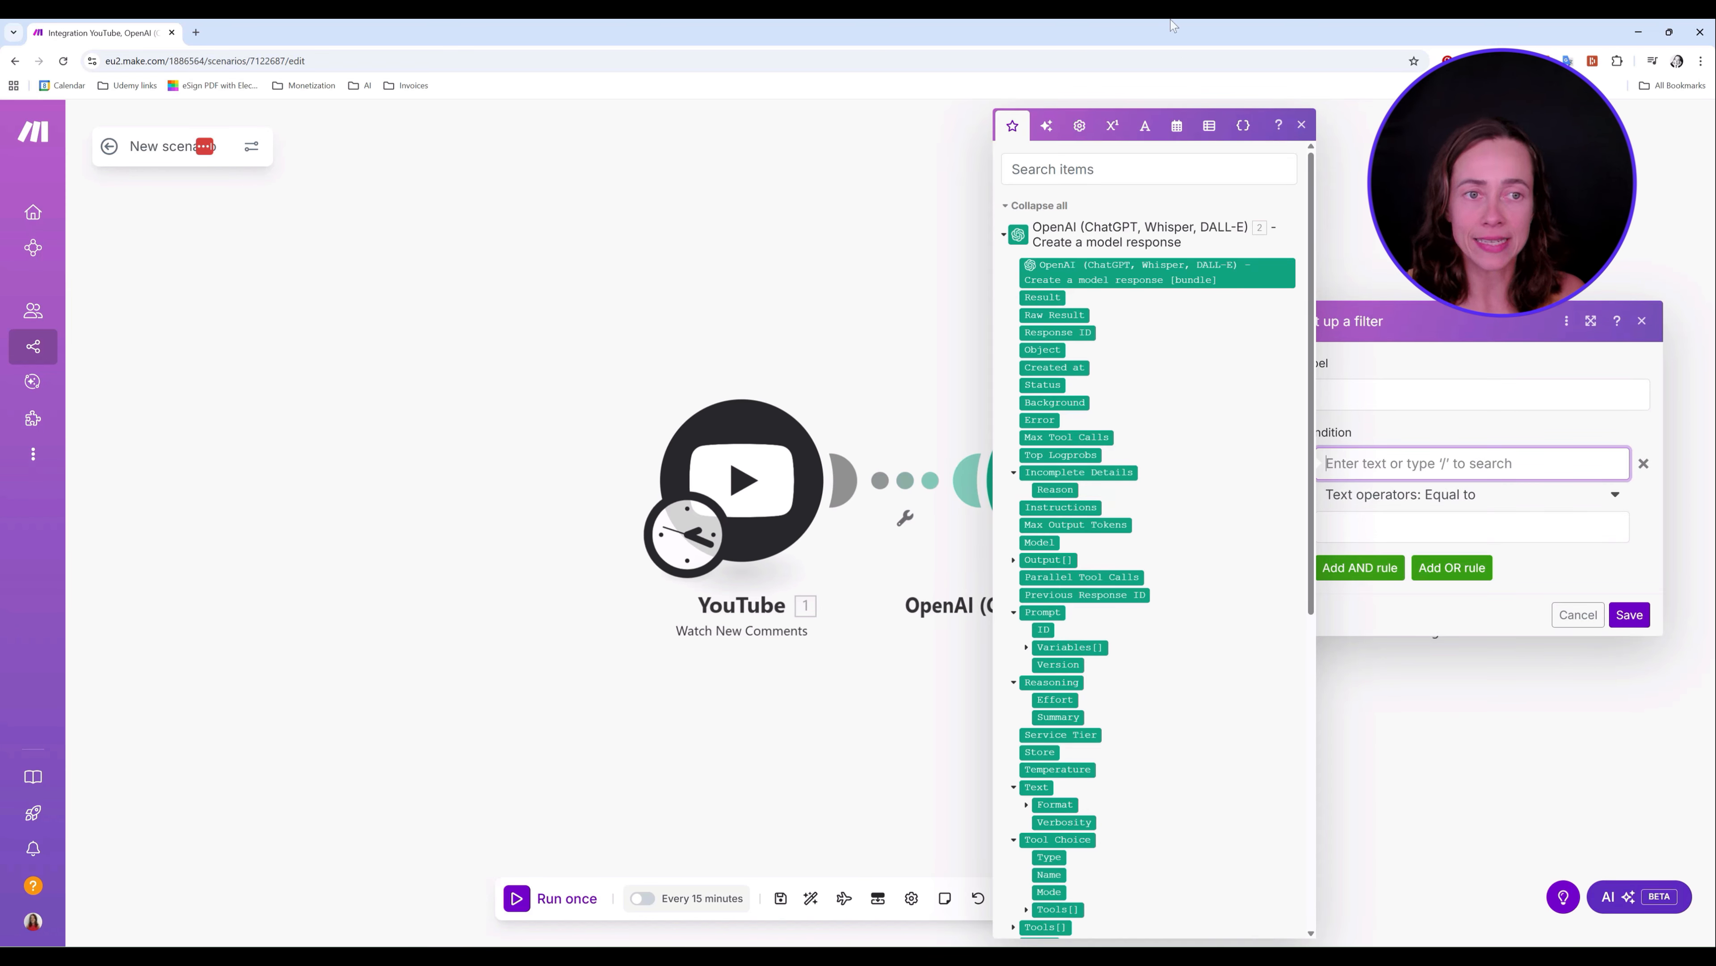
{"action": "key", "text": "Escape"}
{"action": "left_click", "coordinate": [1419, 463]}
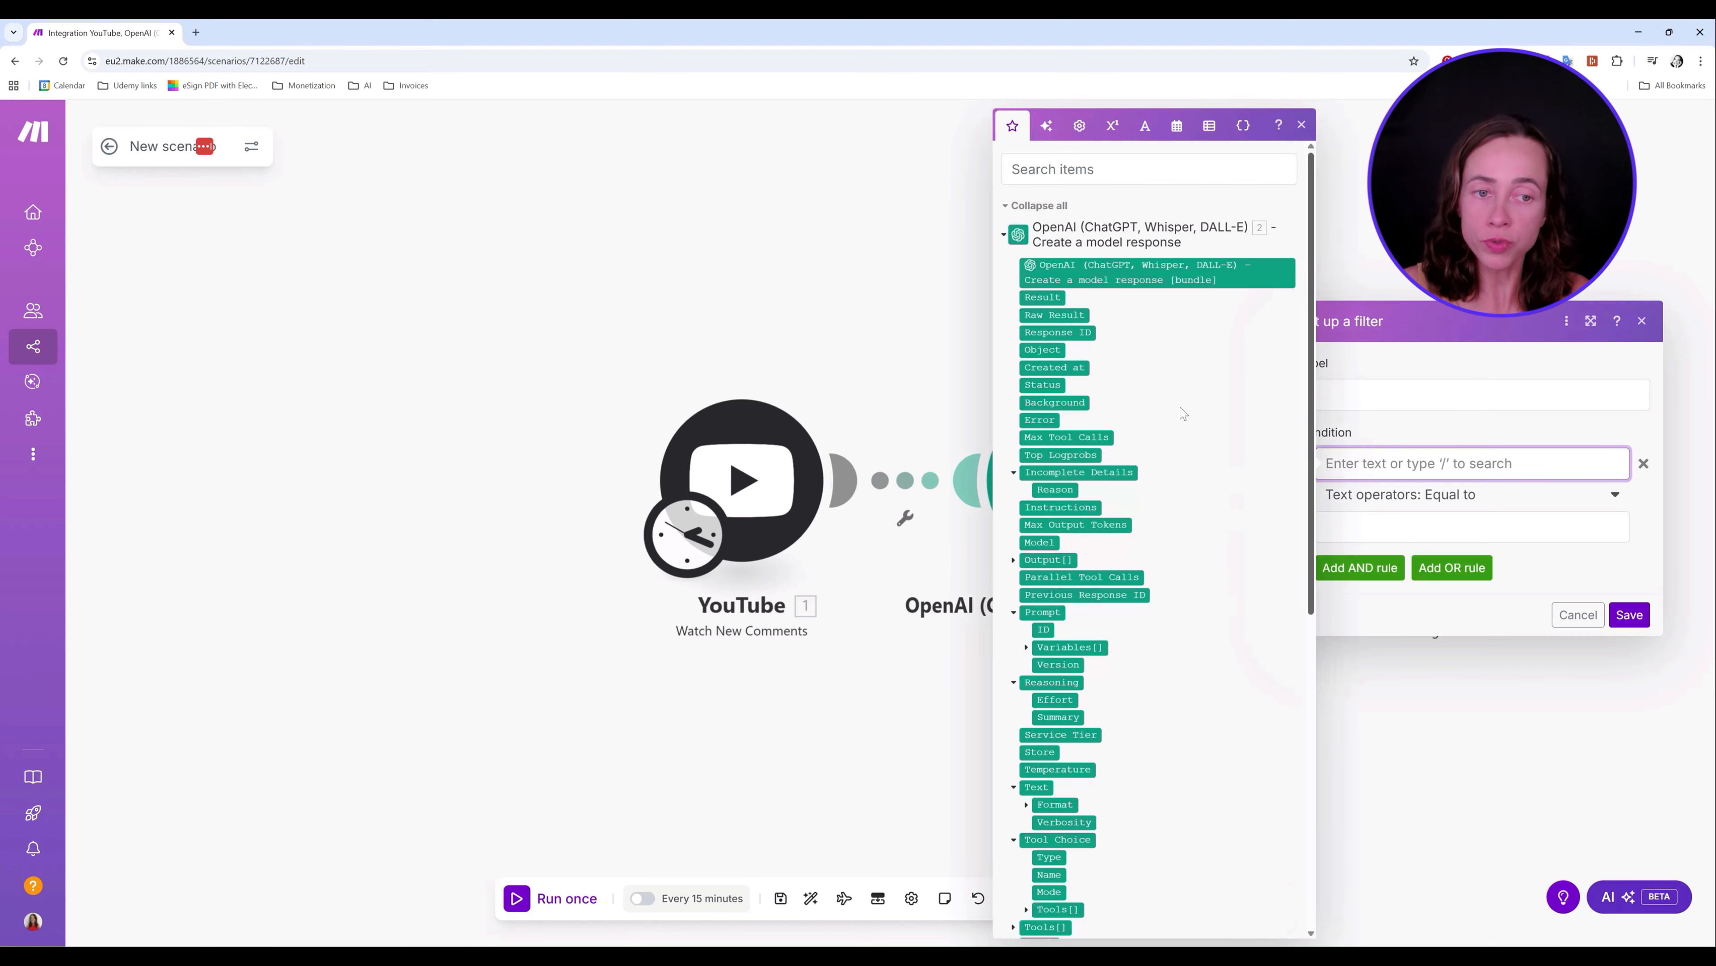
{"action": "left_click", "coordinate": [1040, 298]}
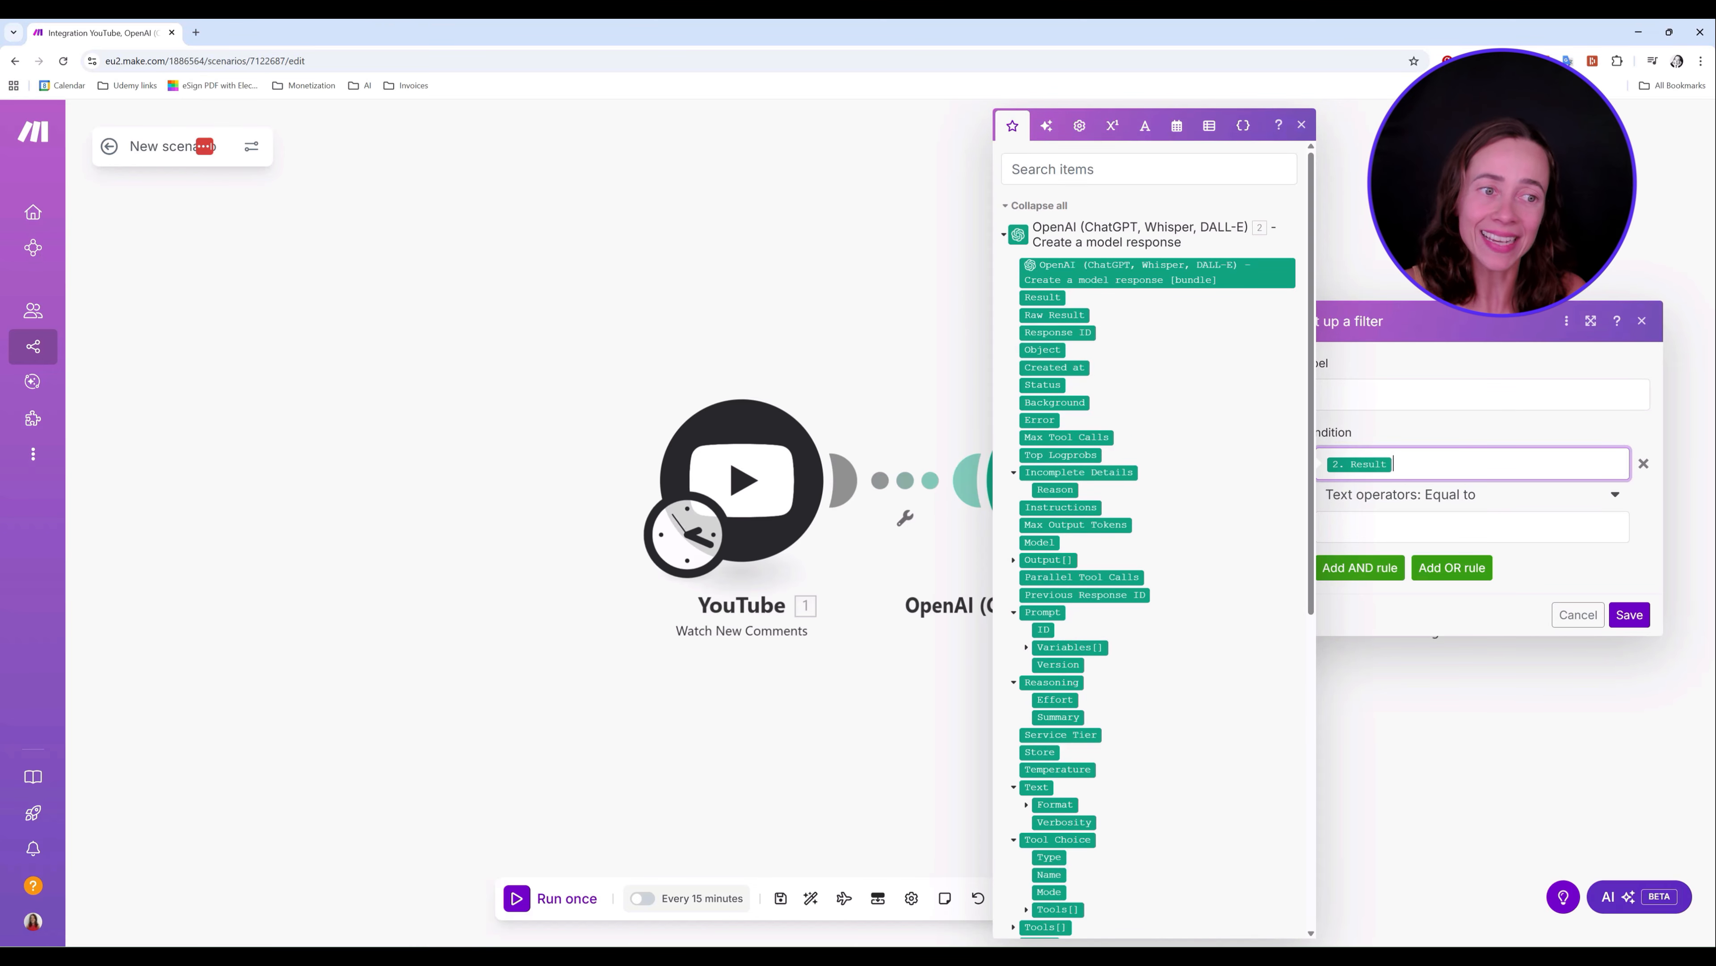
{"action": "left_click", "coordinate": [1468, 505]}
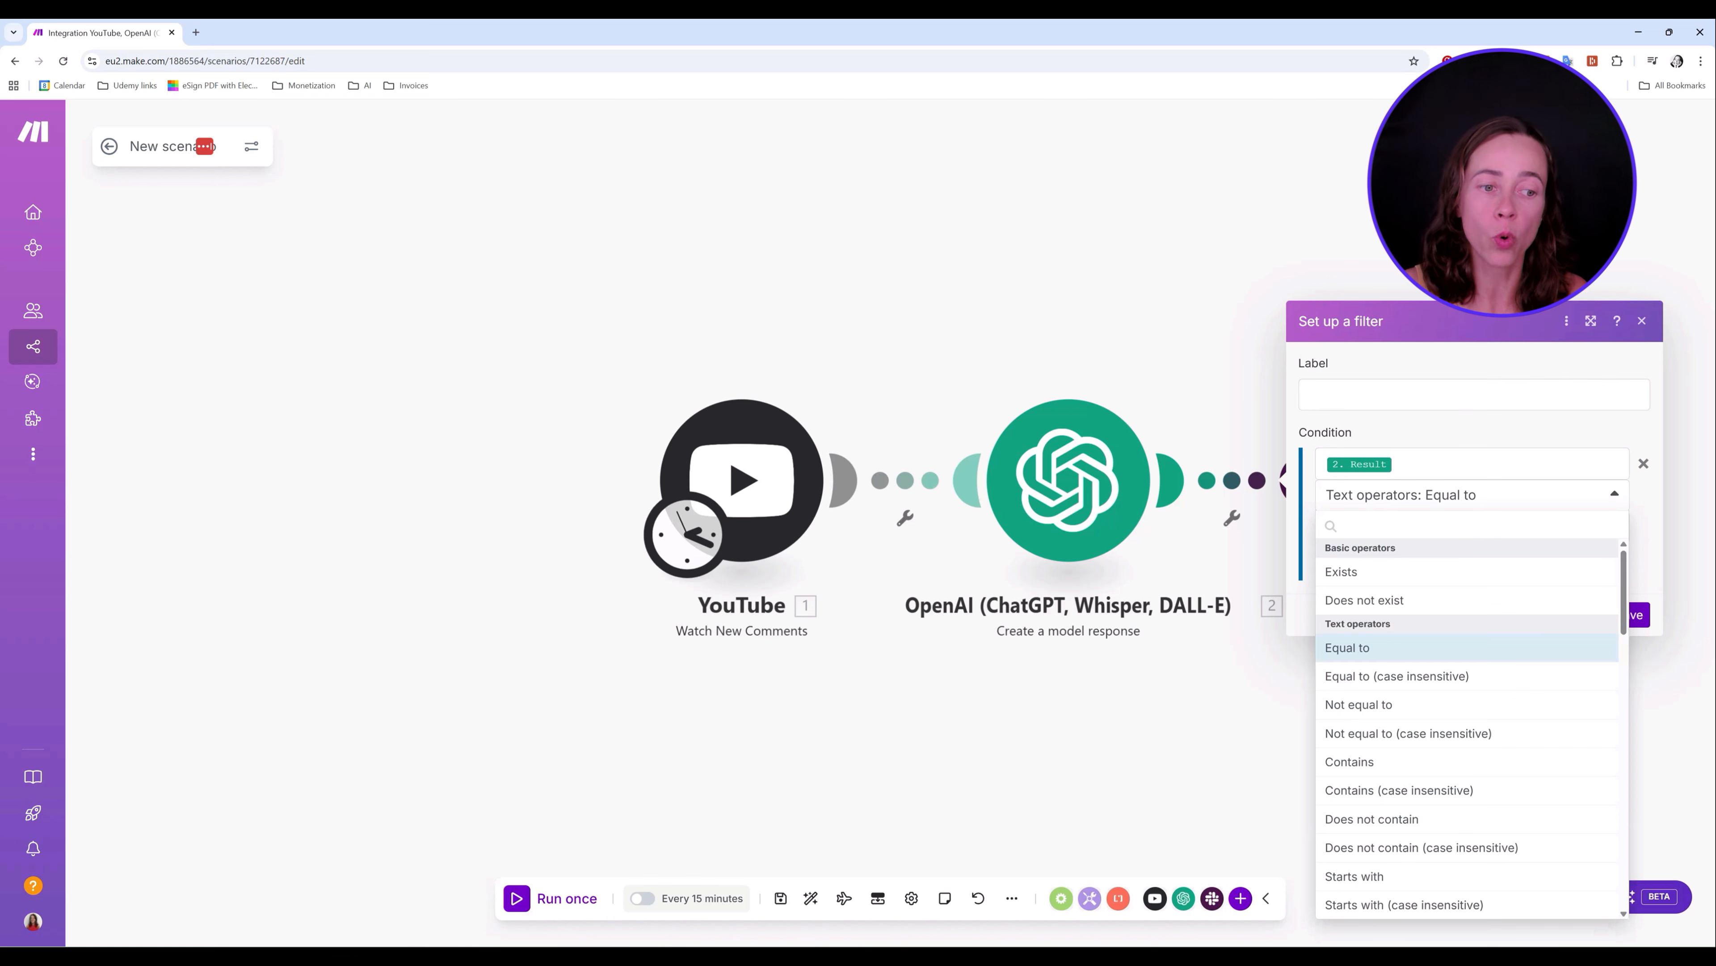
{"action": "left_click", "coordinate": [1382, 761]}
{"action": "left_click", "coordinate": [1472, 528]}
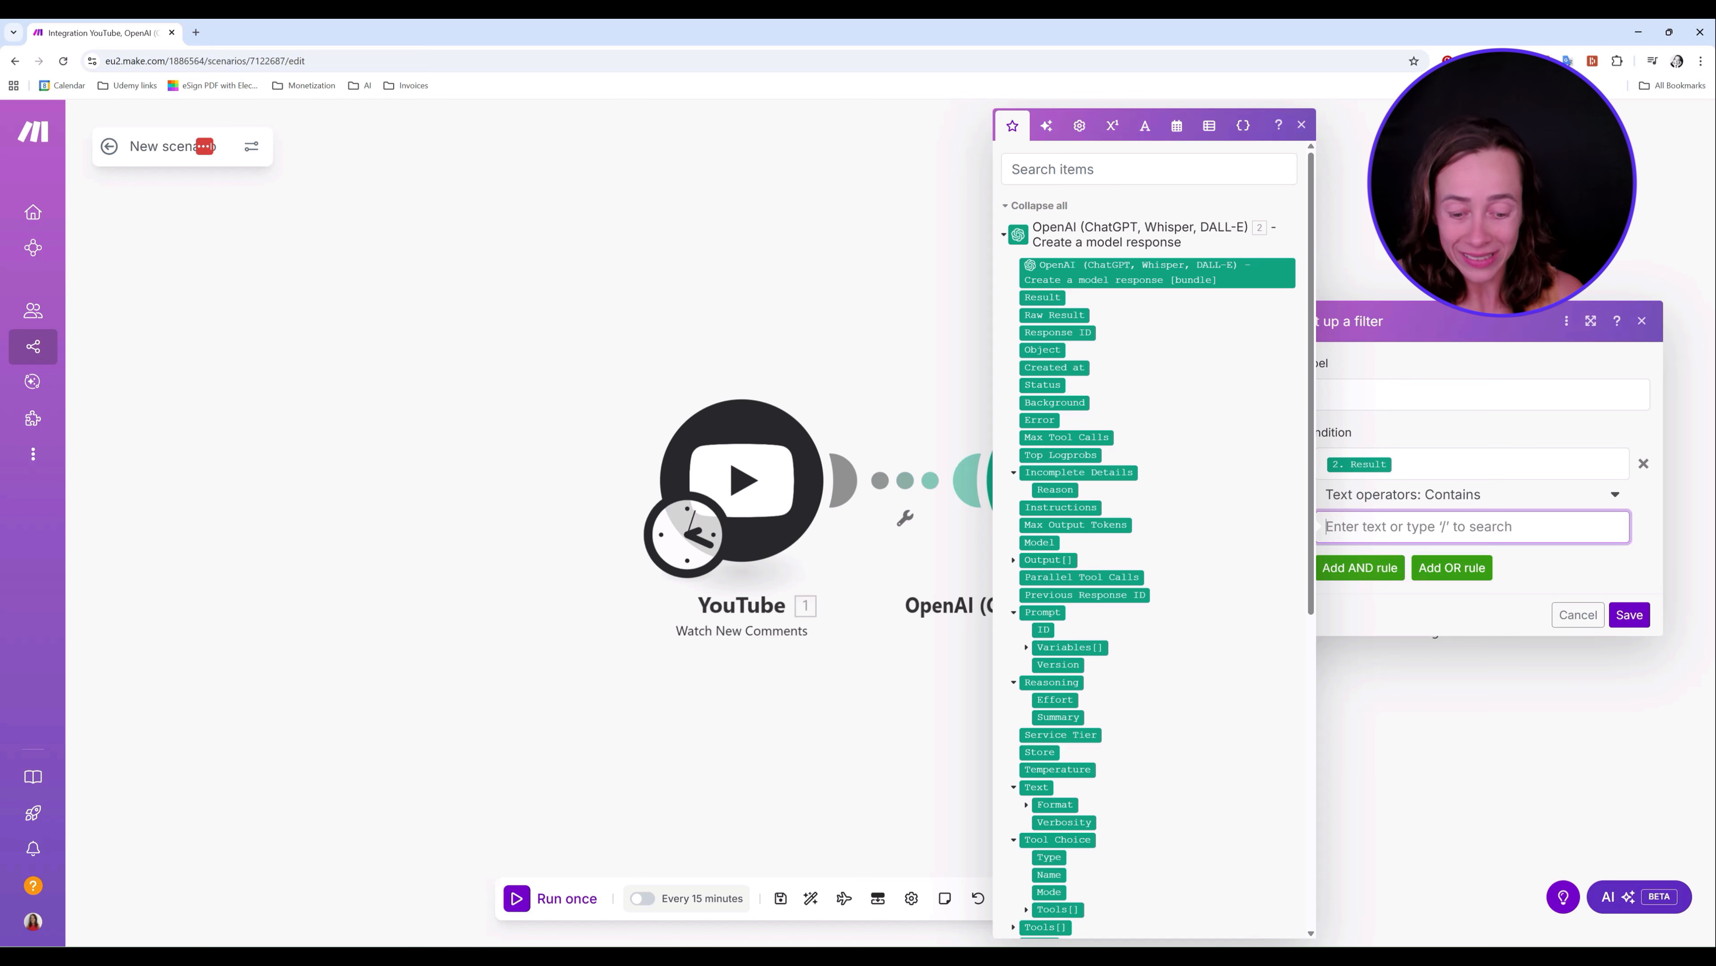
{"action": "type", "text": "nea"}
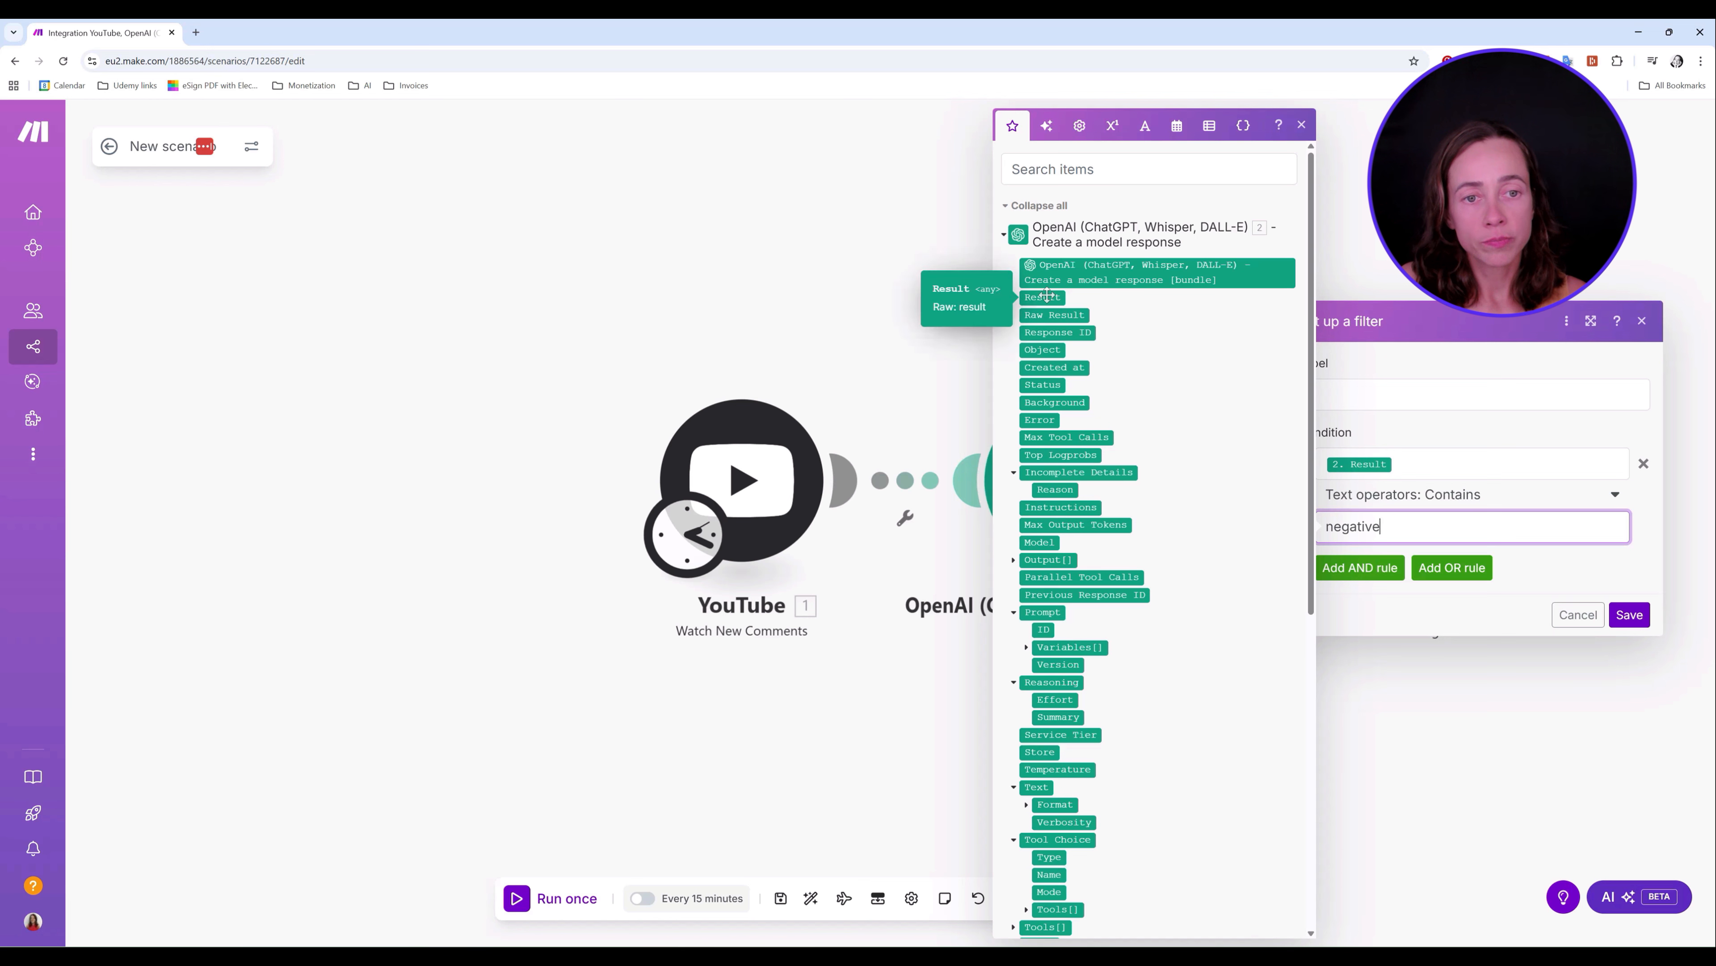
{"action": "left_click", "coordinate": [1299, 125]}
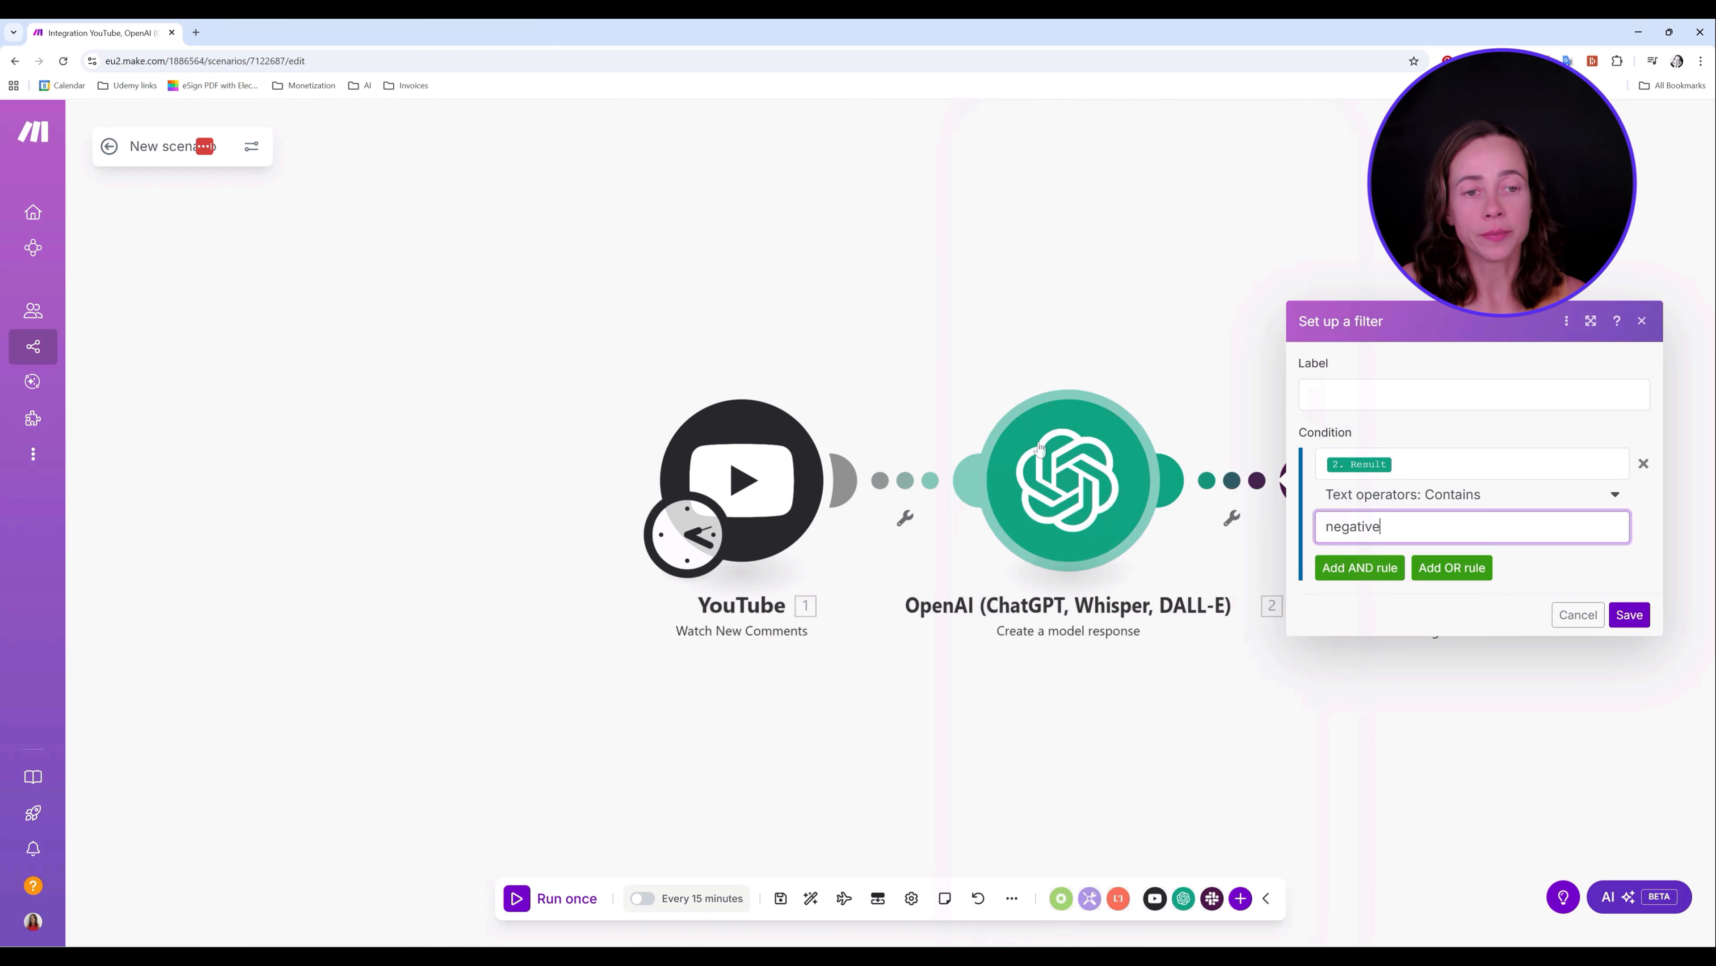
{"action": "left_click", "coordinate": [1629, 614]}
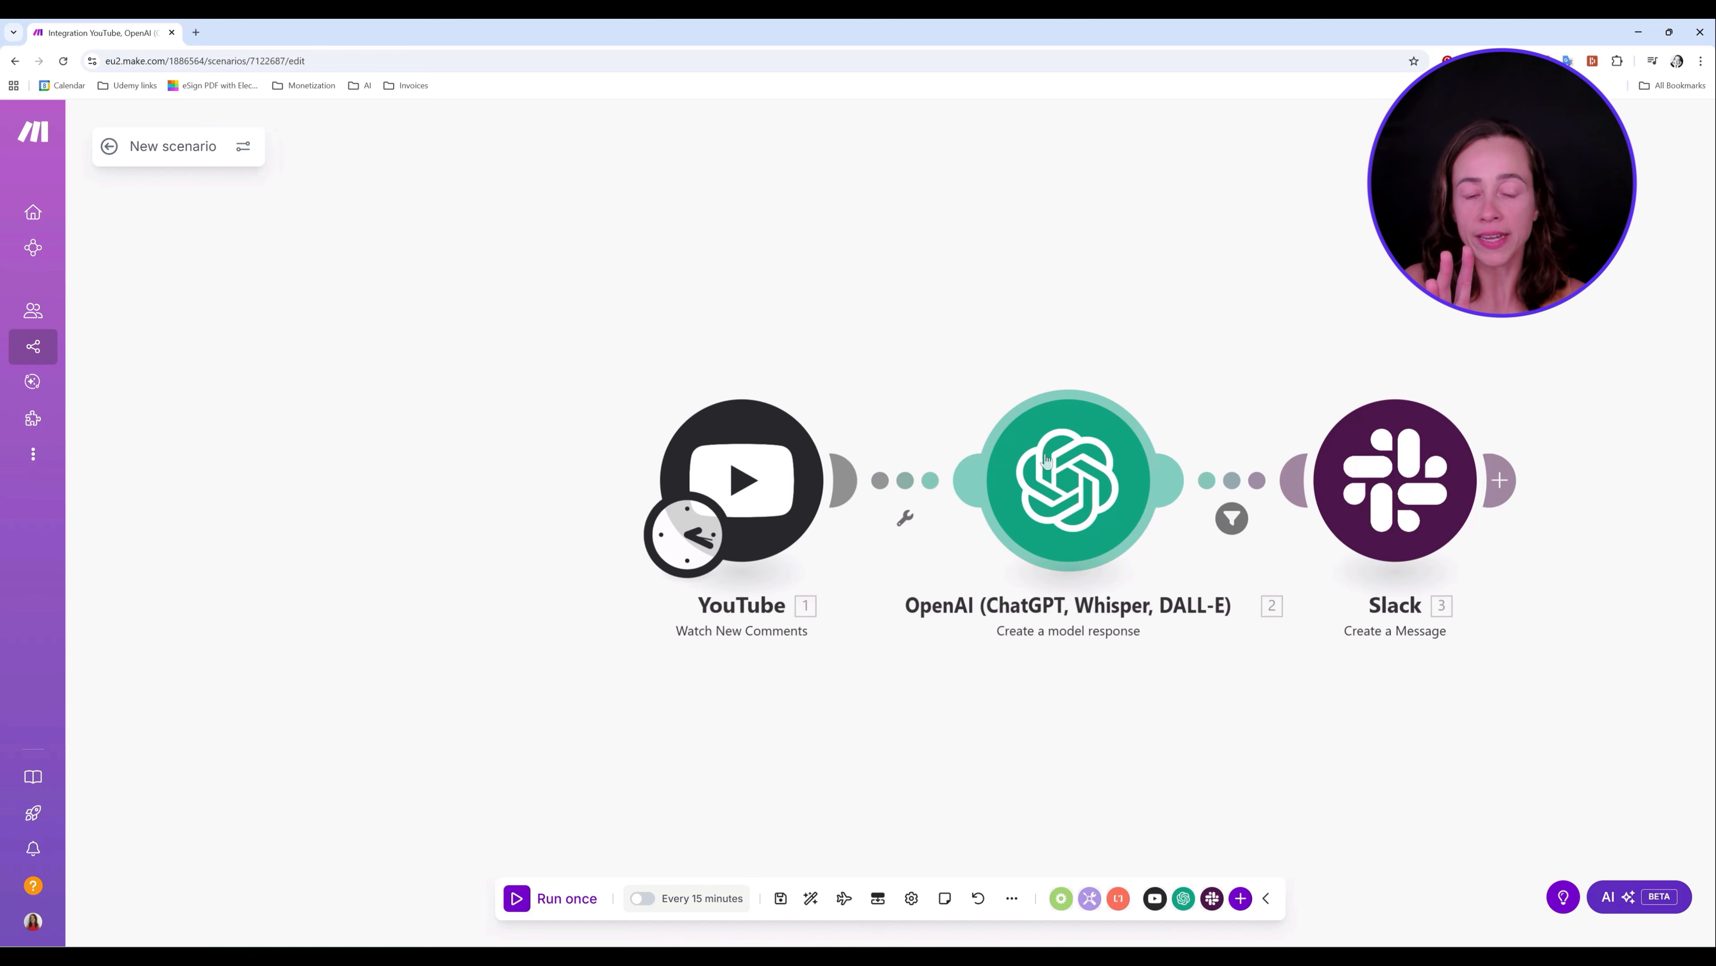
- Review the OpenAI module's prompt, the filter condition before Slack and the Slack message settings
{"action": "left_click", "coordinate": [1089, 501]}
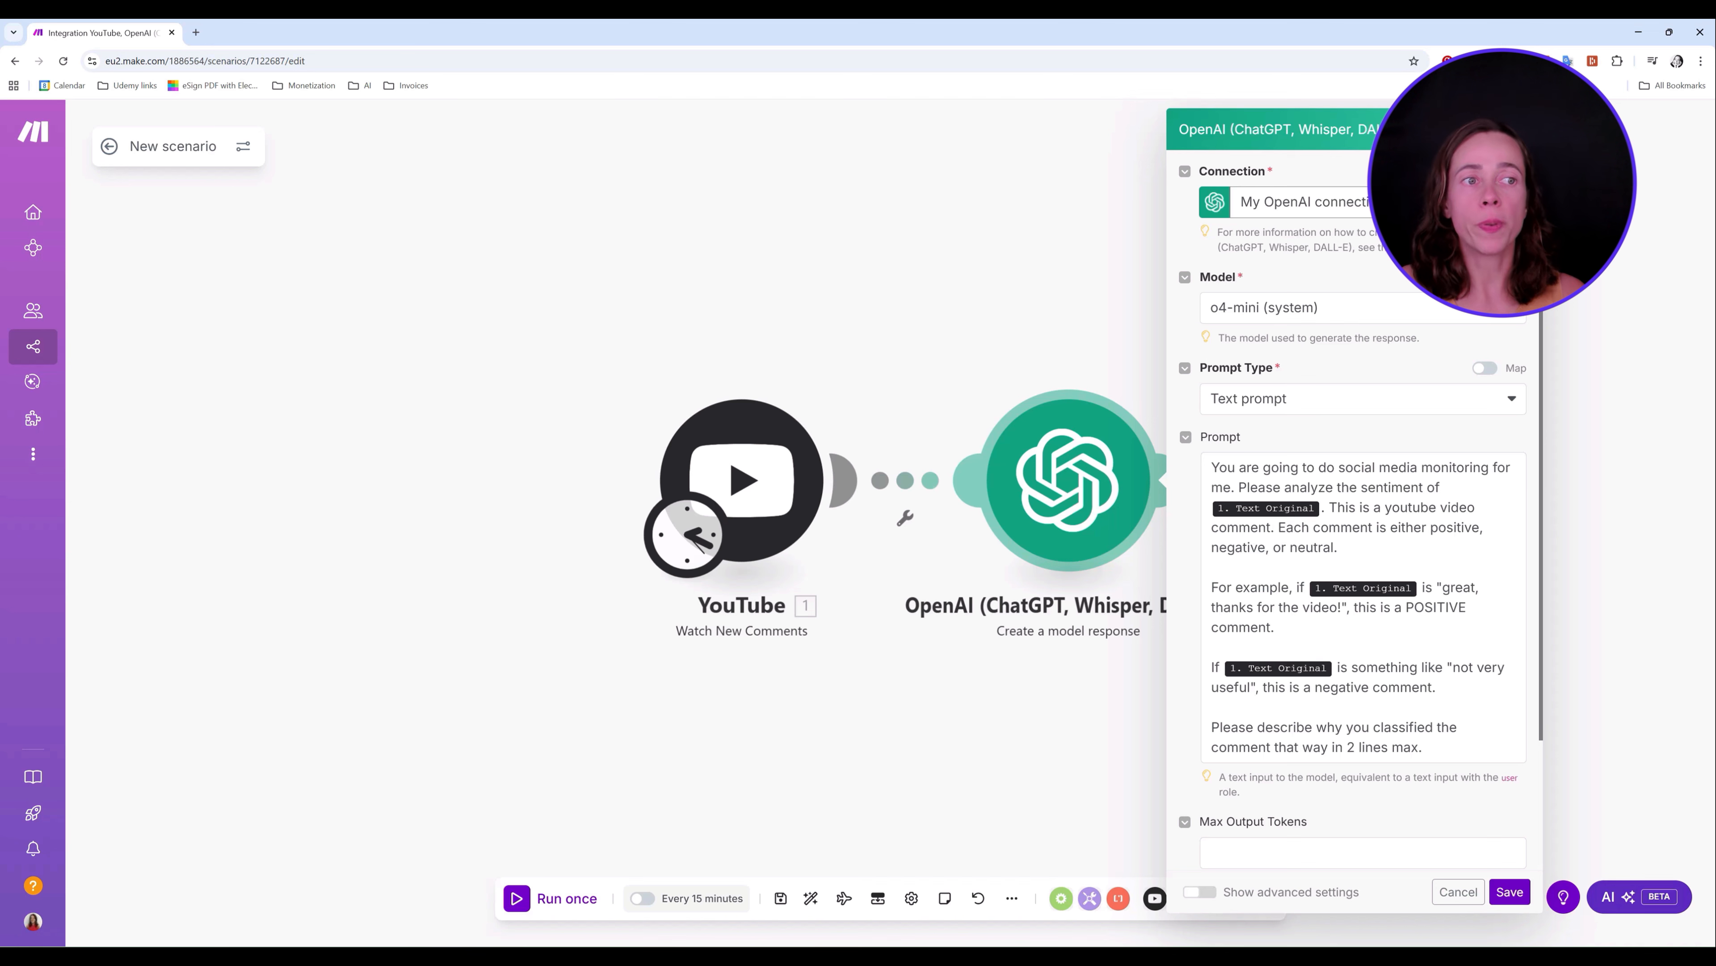
{"action": "left_click", "coordinate": [1525, 129]}
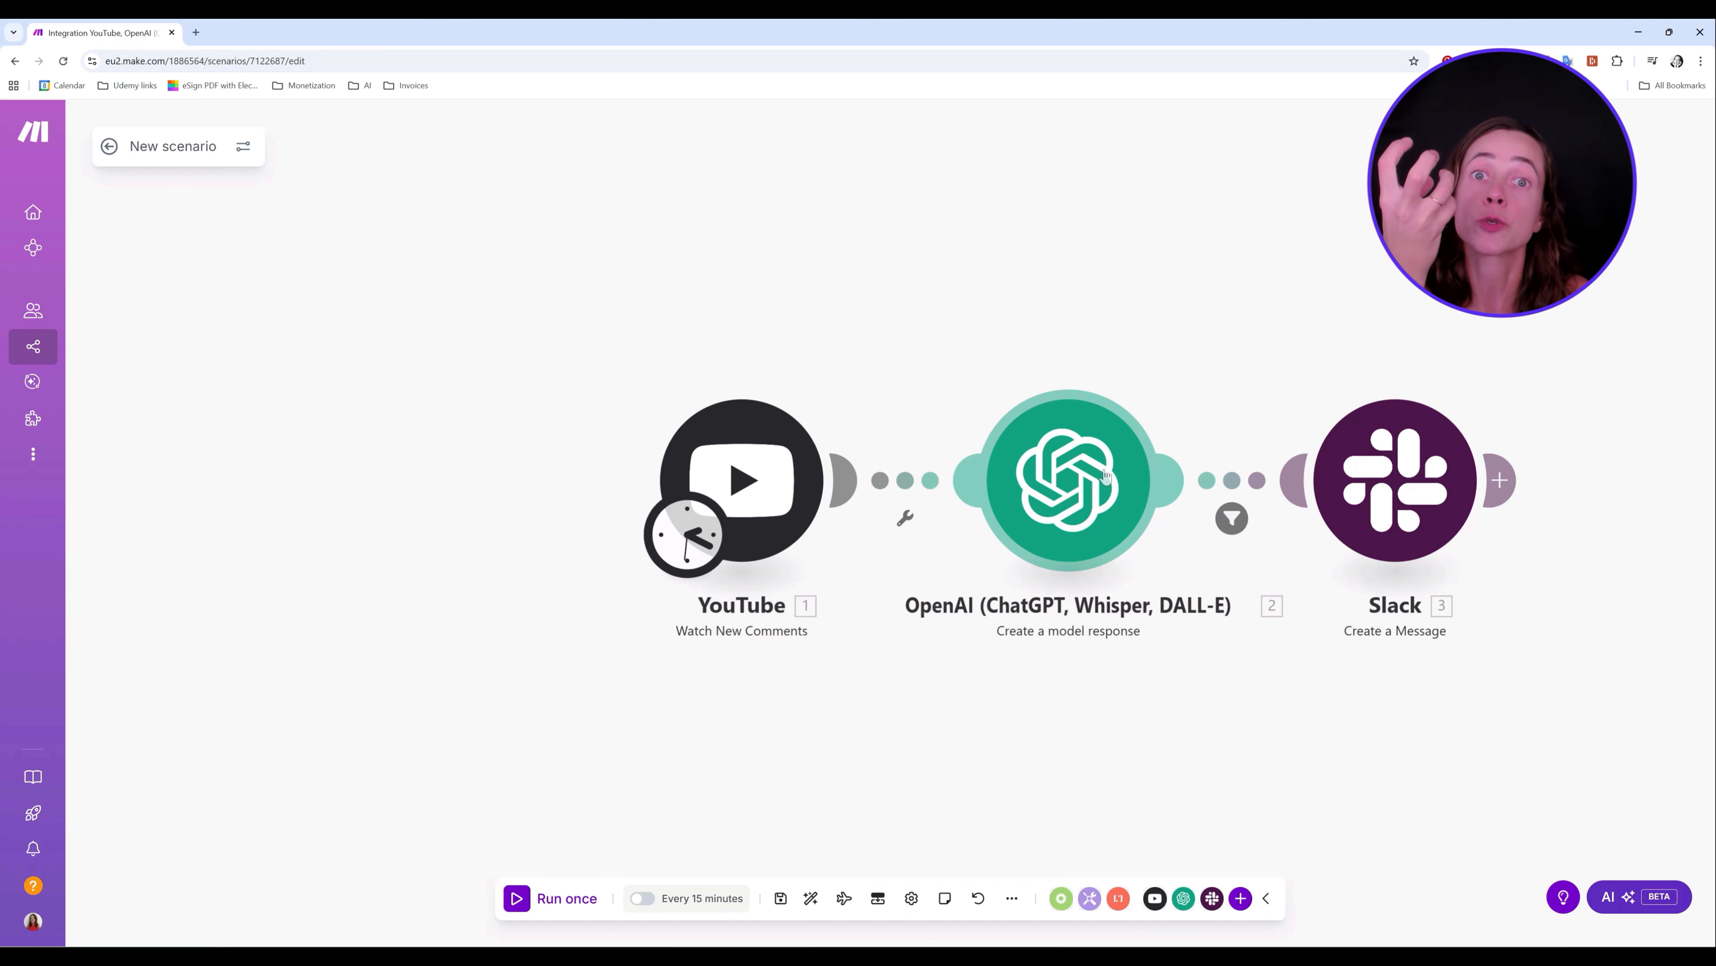
{"action": "left_click", "coordinate": [1232, 520]}
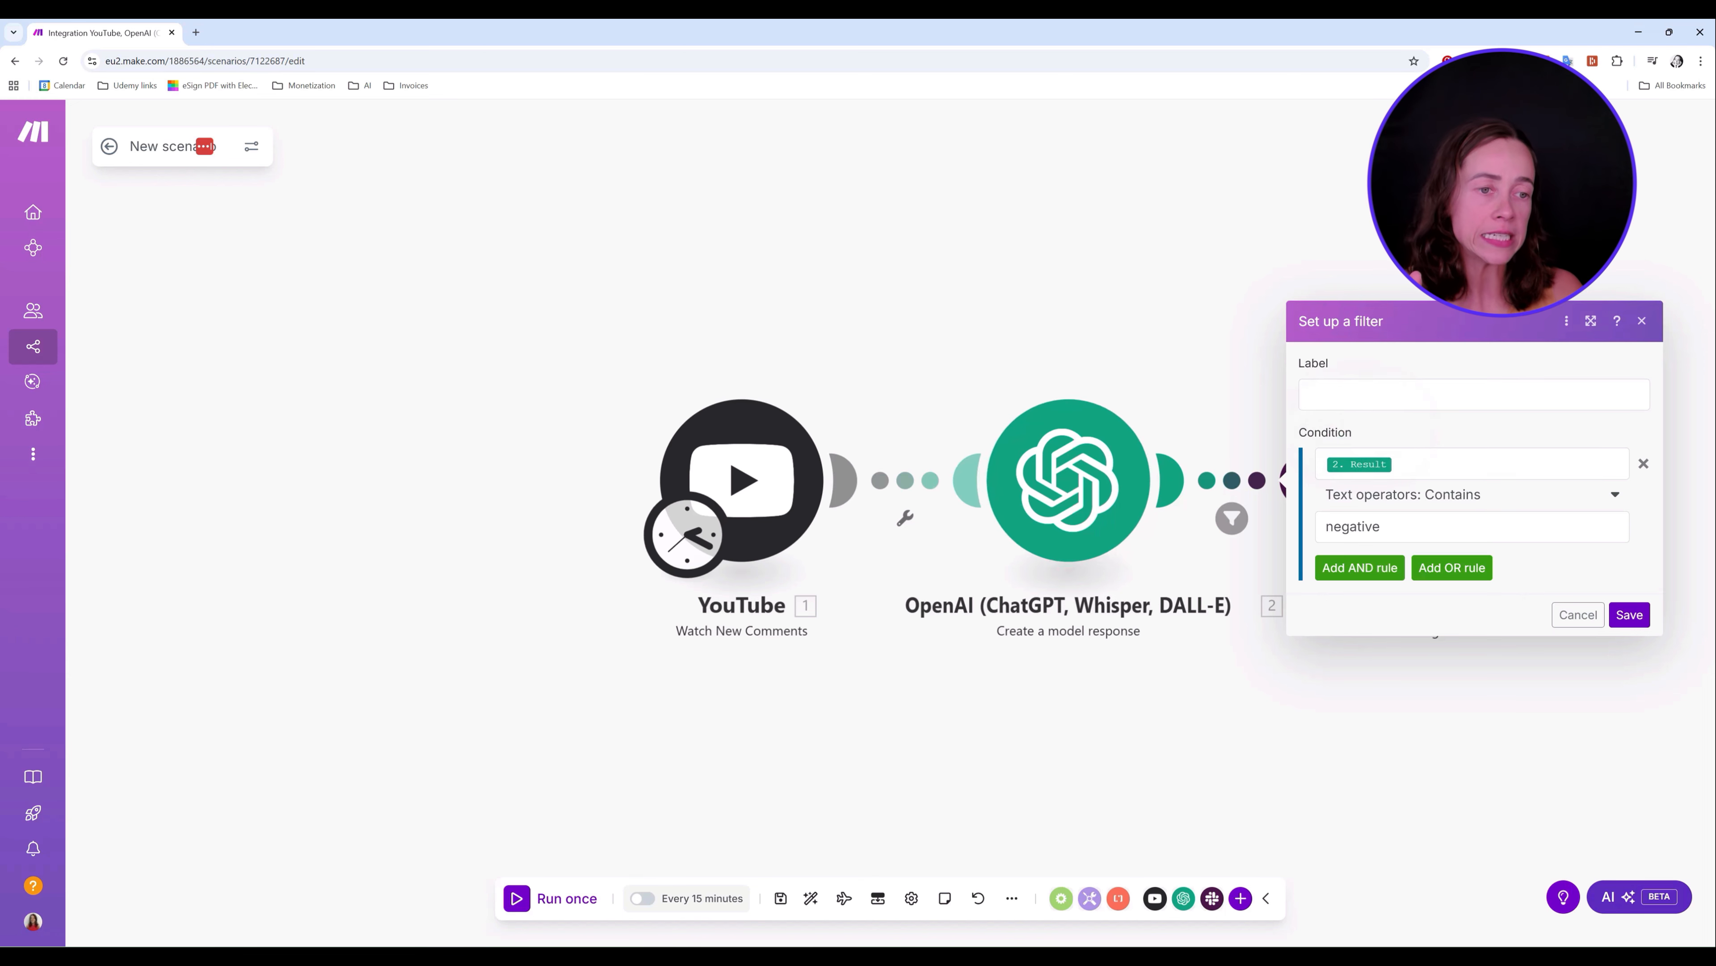
{"action": "left_click", "coordinate": [1359, 464]}
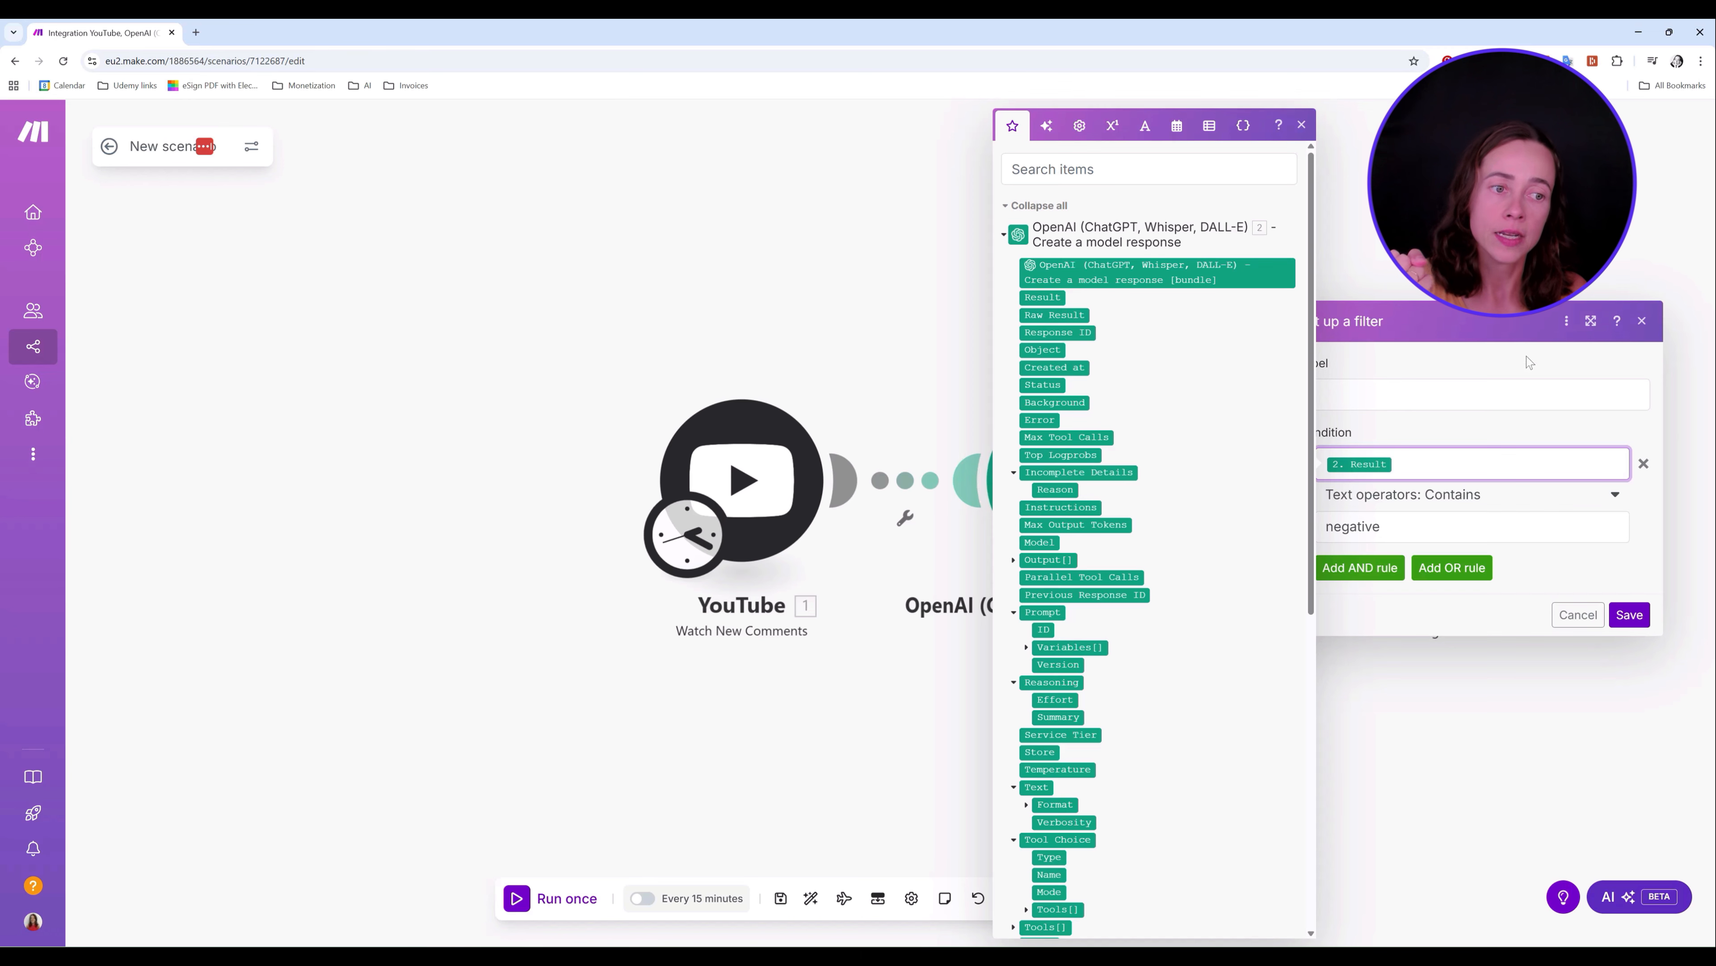
{"action": "left_click", "coordinate": [1522, 376]}
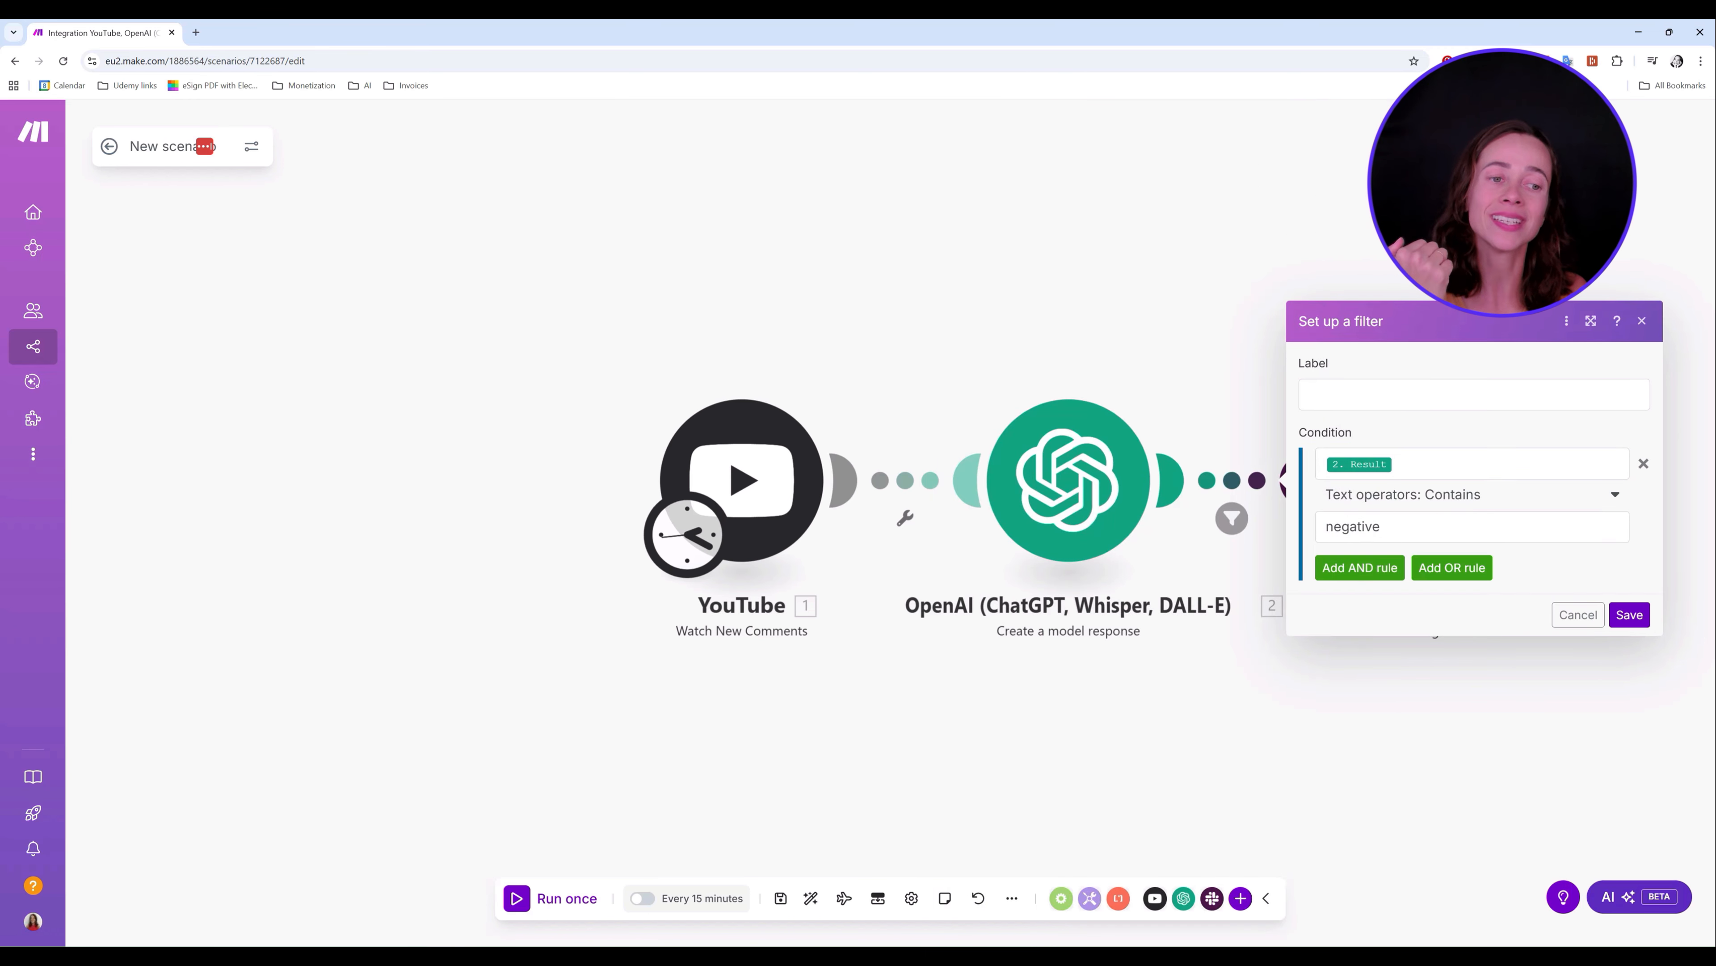
{"action": "left_click", "coordinate": [1629, 613]}
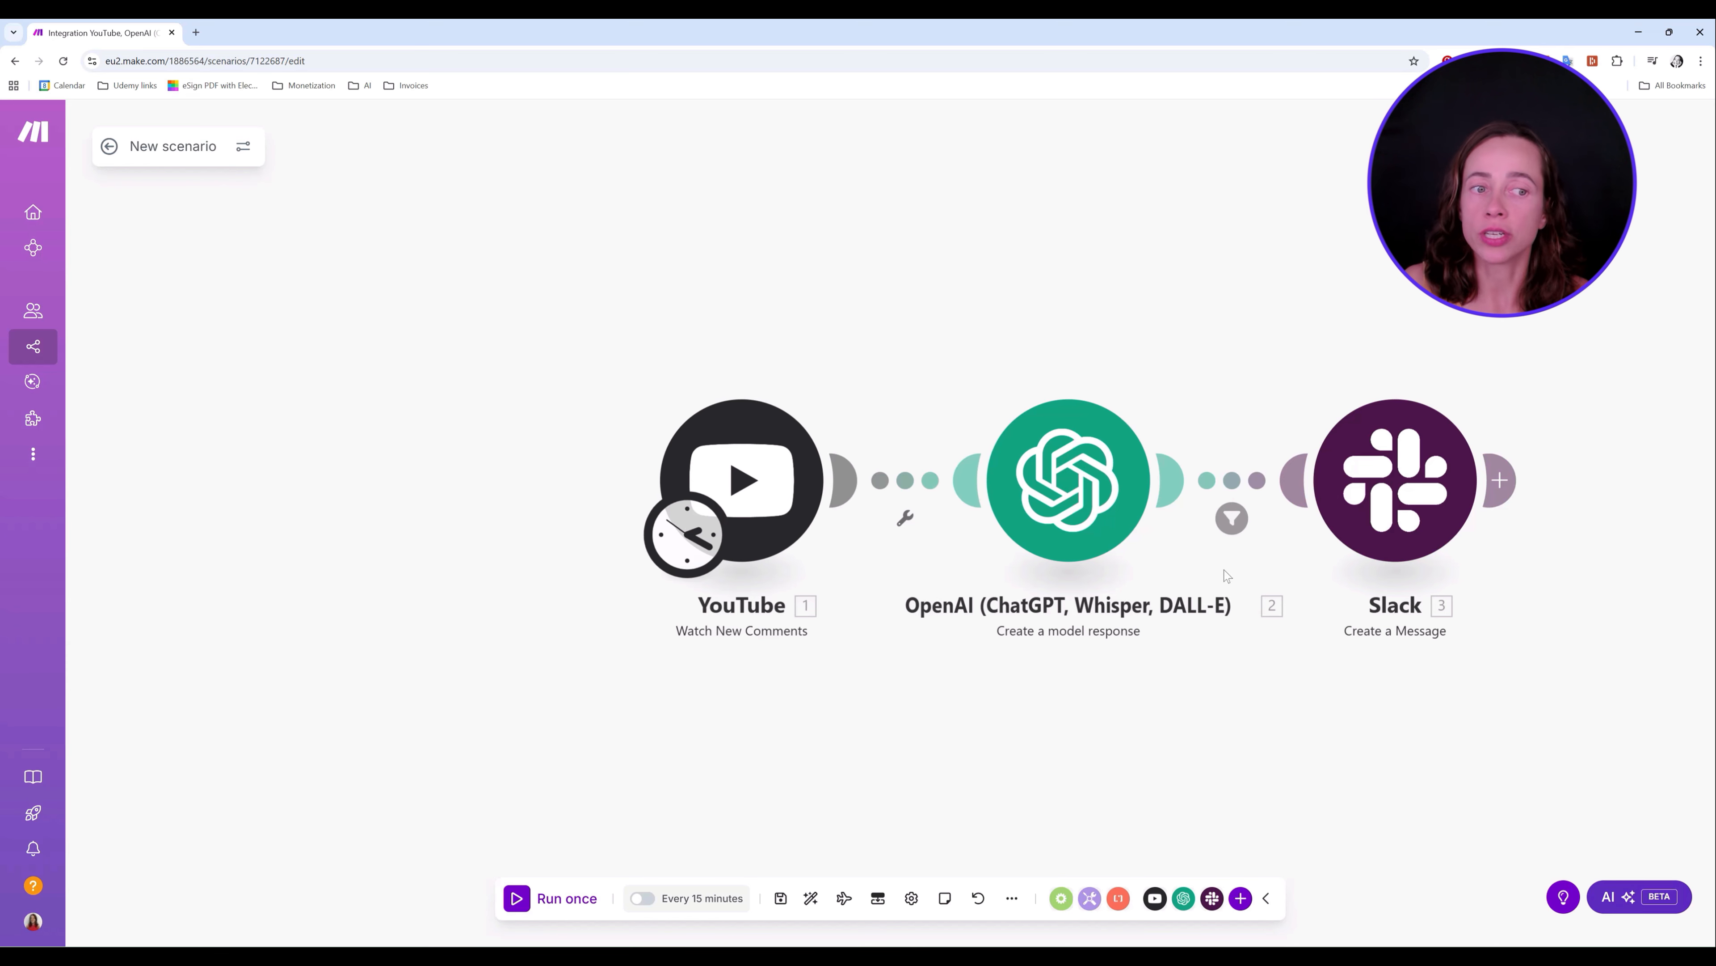
{"action": "left_click", "coordinate": [1398, 484]}
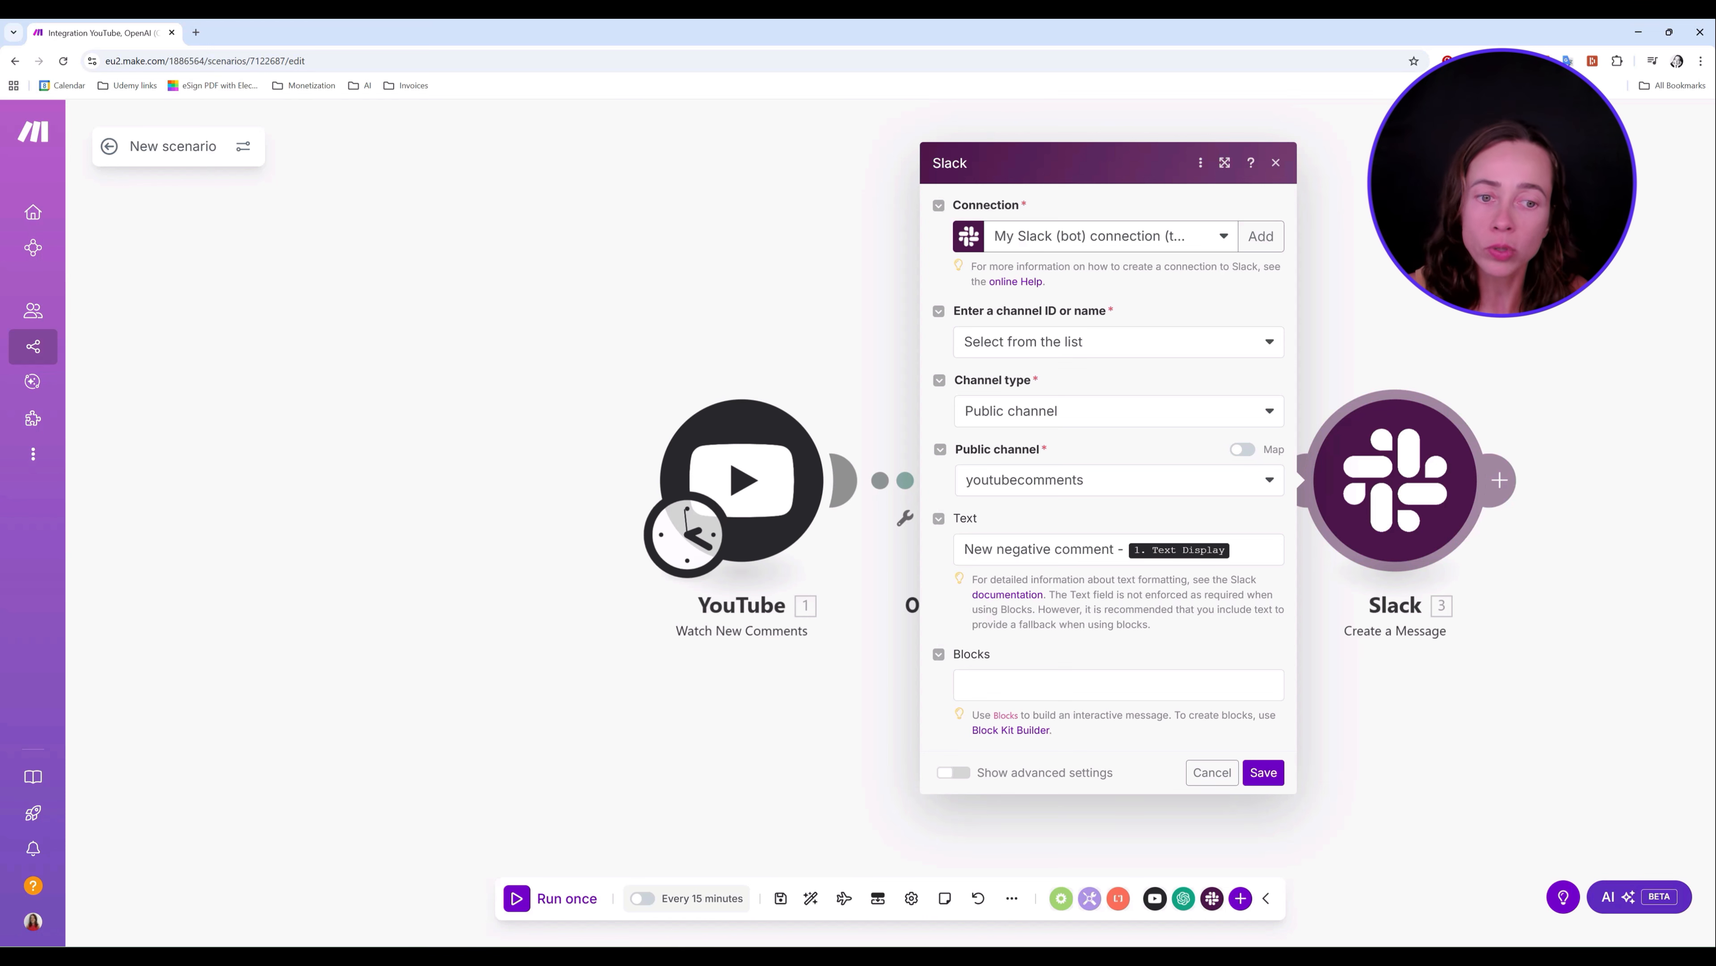
{"action": "left_click", "coordinate": [1276, 164]}
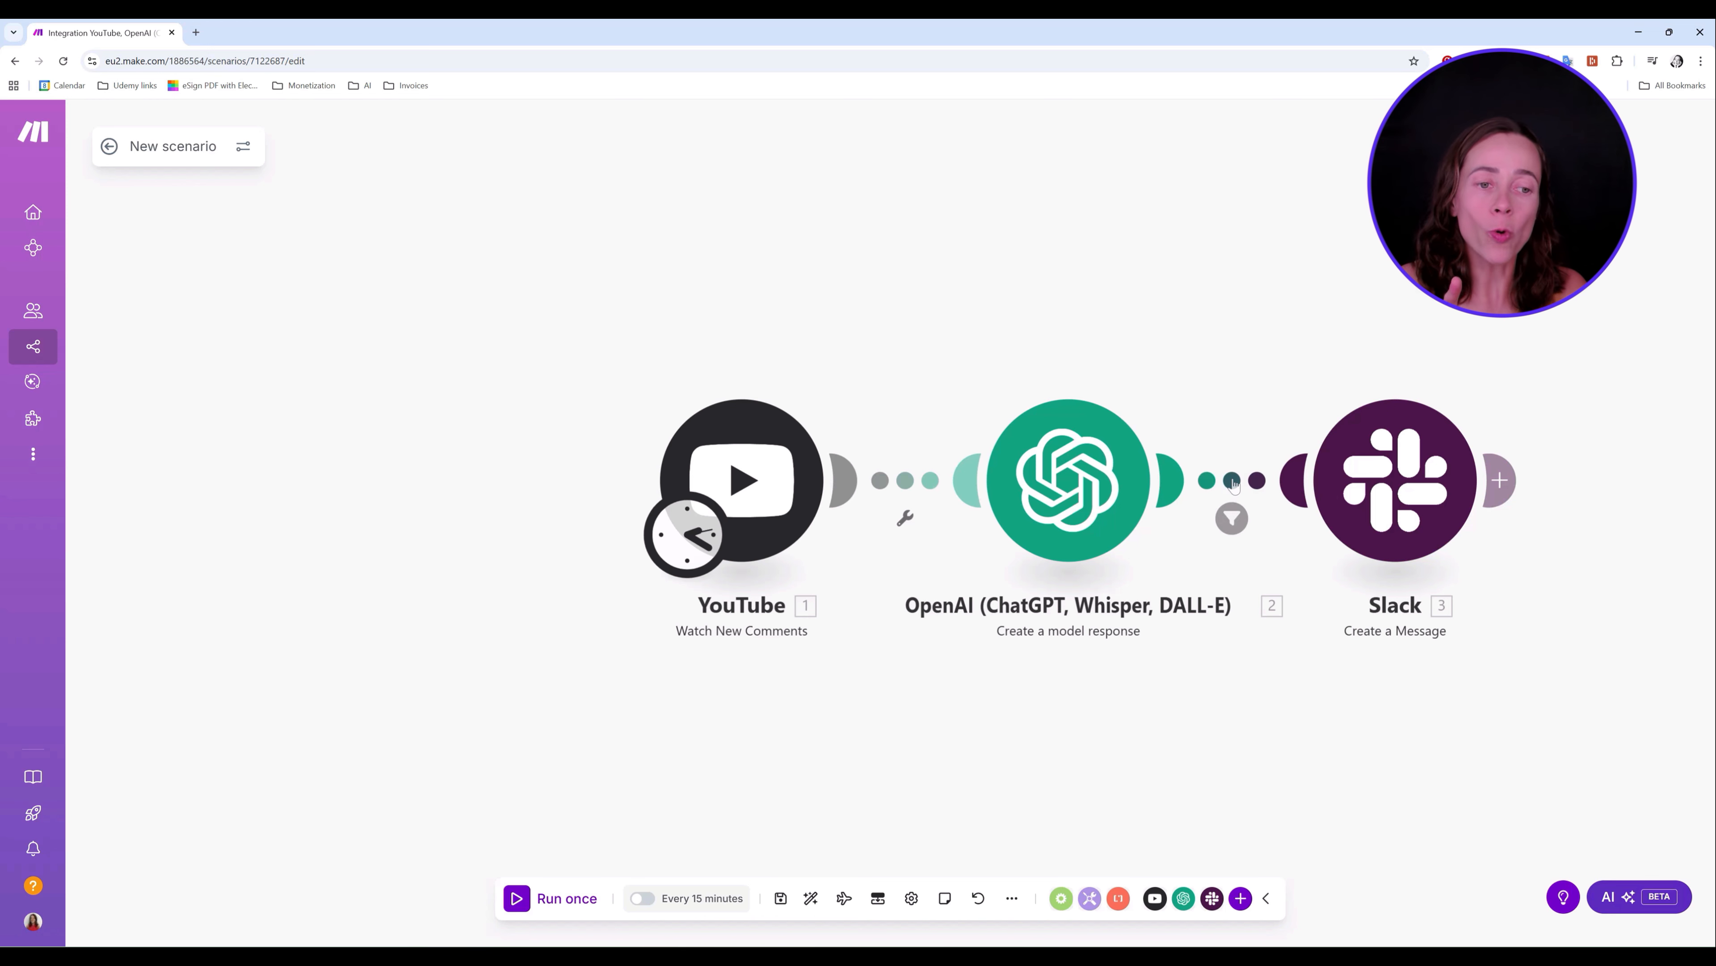
{"action": "left_click", "coordinate": [1224, 521]}
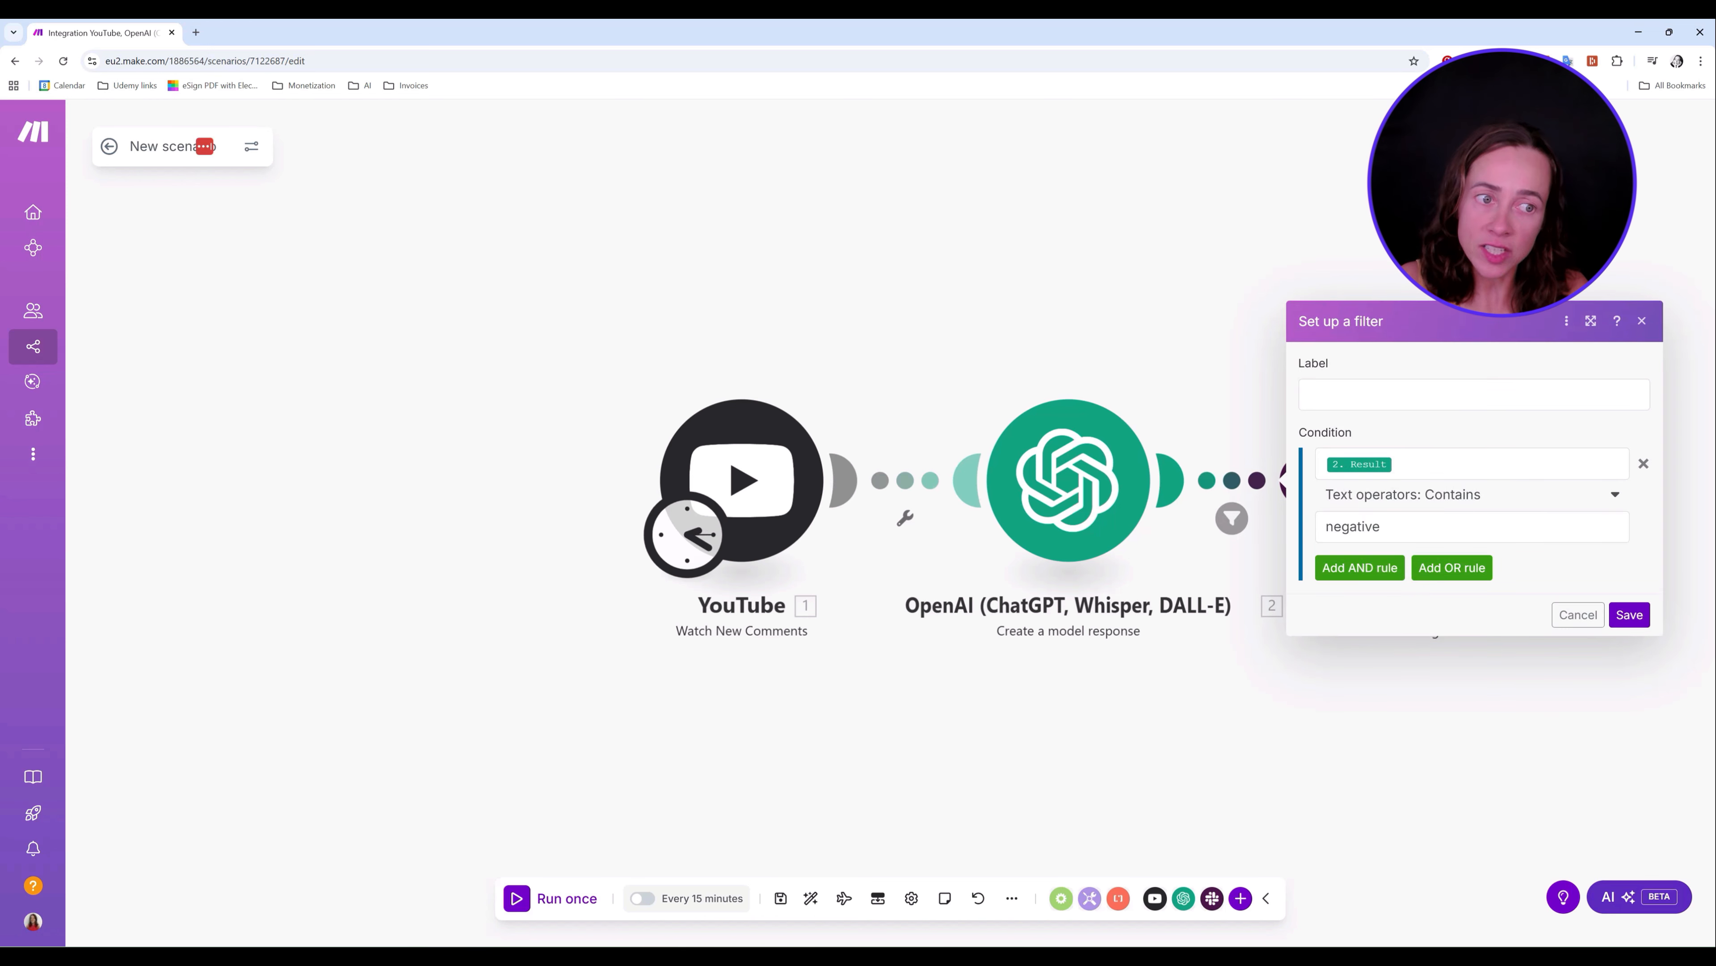
{"action": "left_click", "coordinate": [1642, 322]}
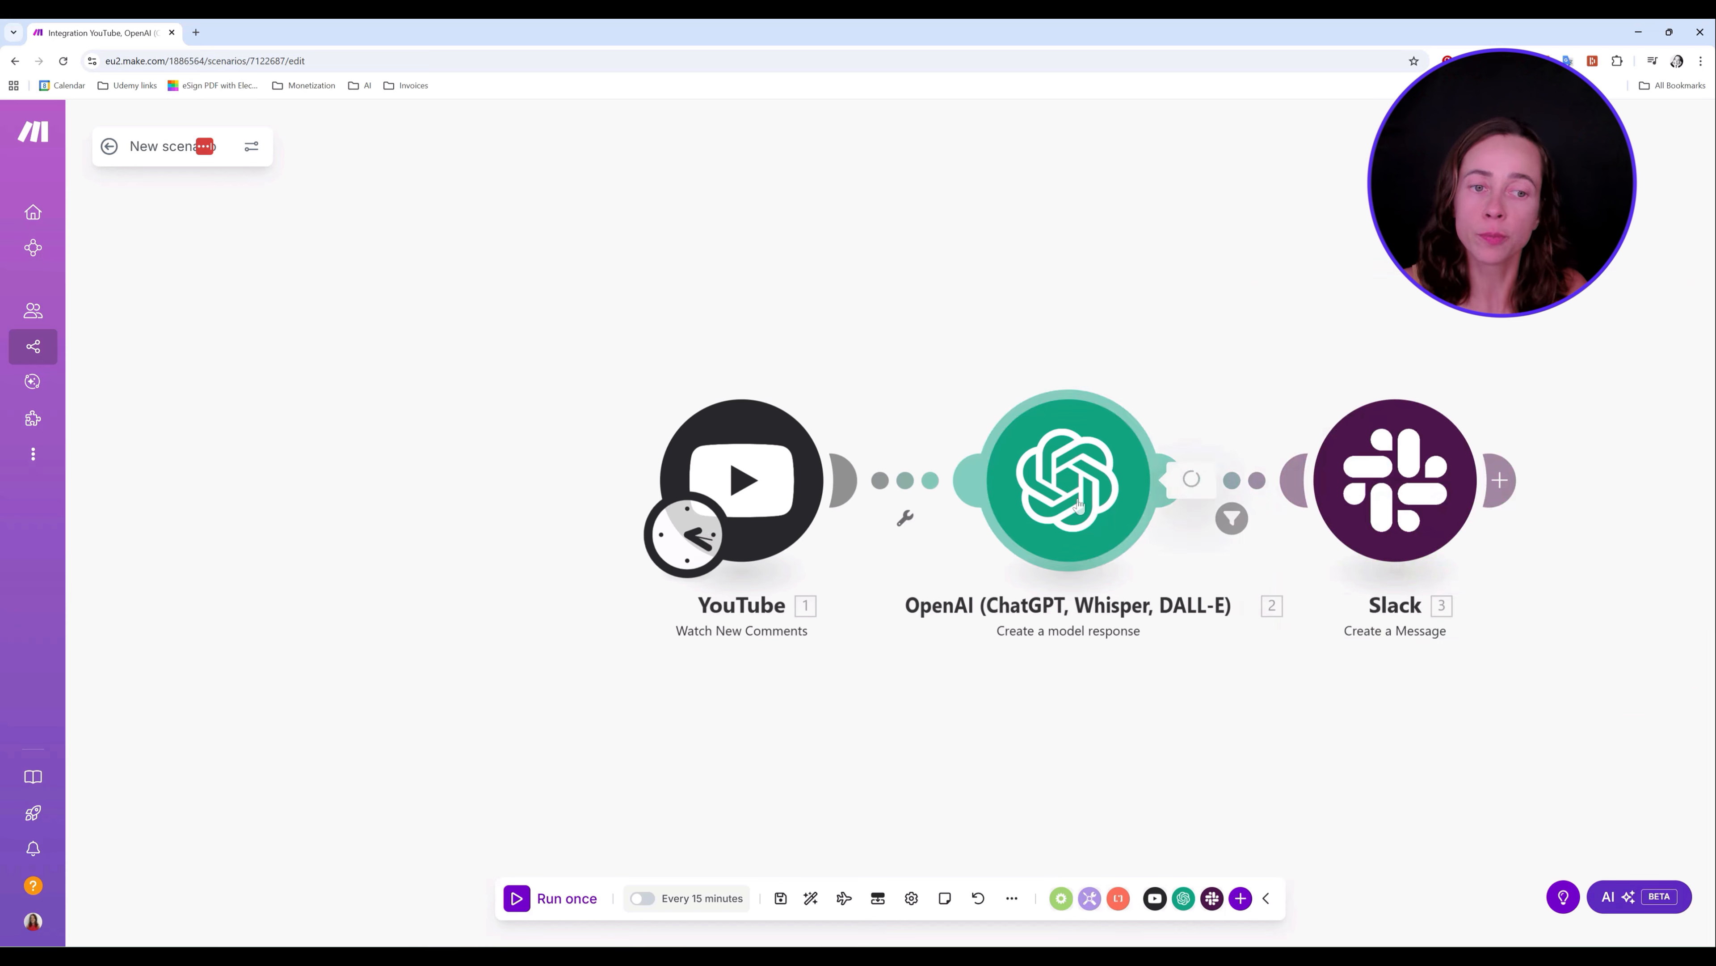
{"action": "left_click", "coordinate": [973, 514]}
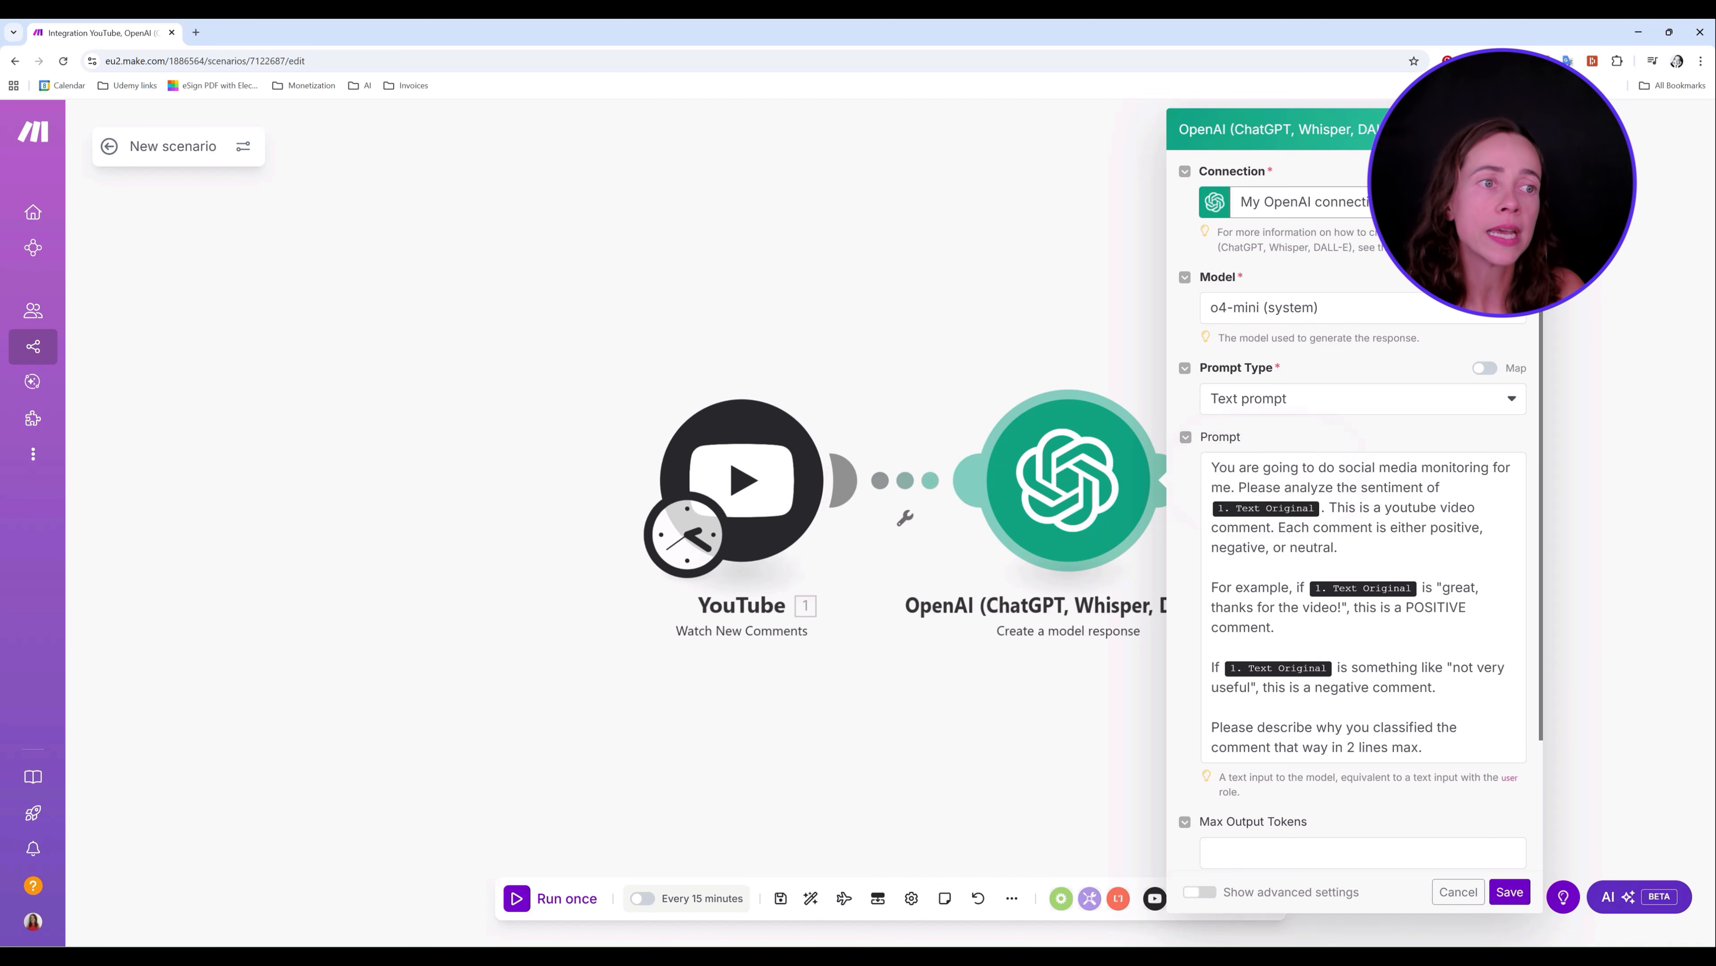
{"action": "key", "text": "Escape"}
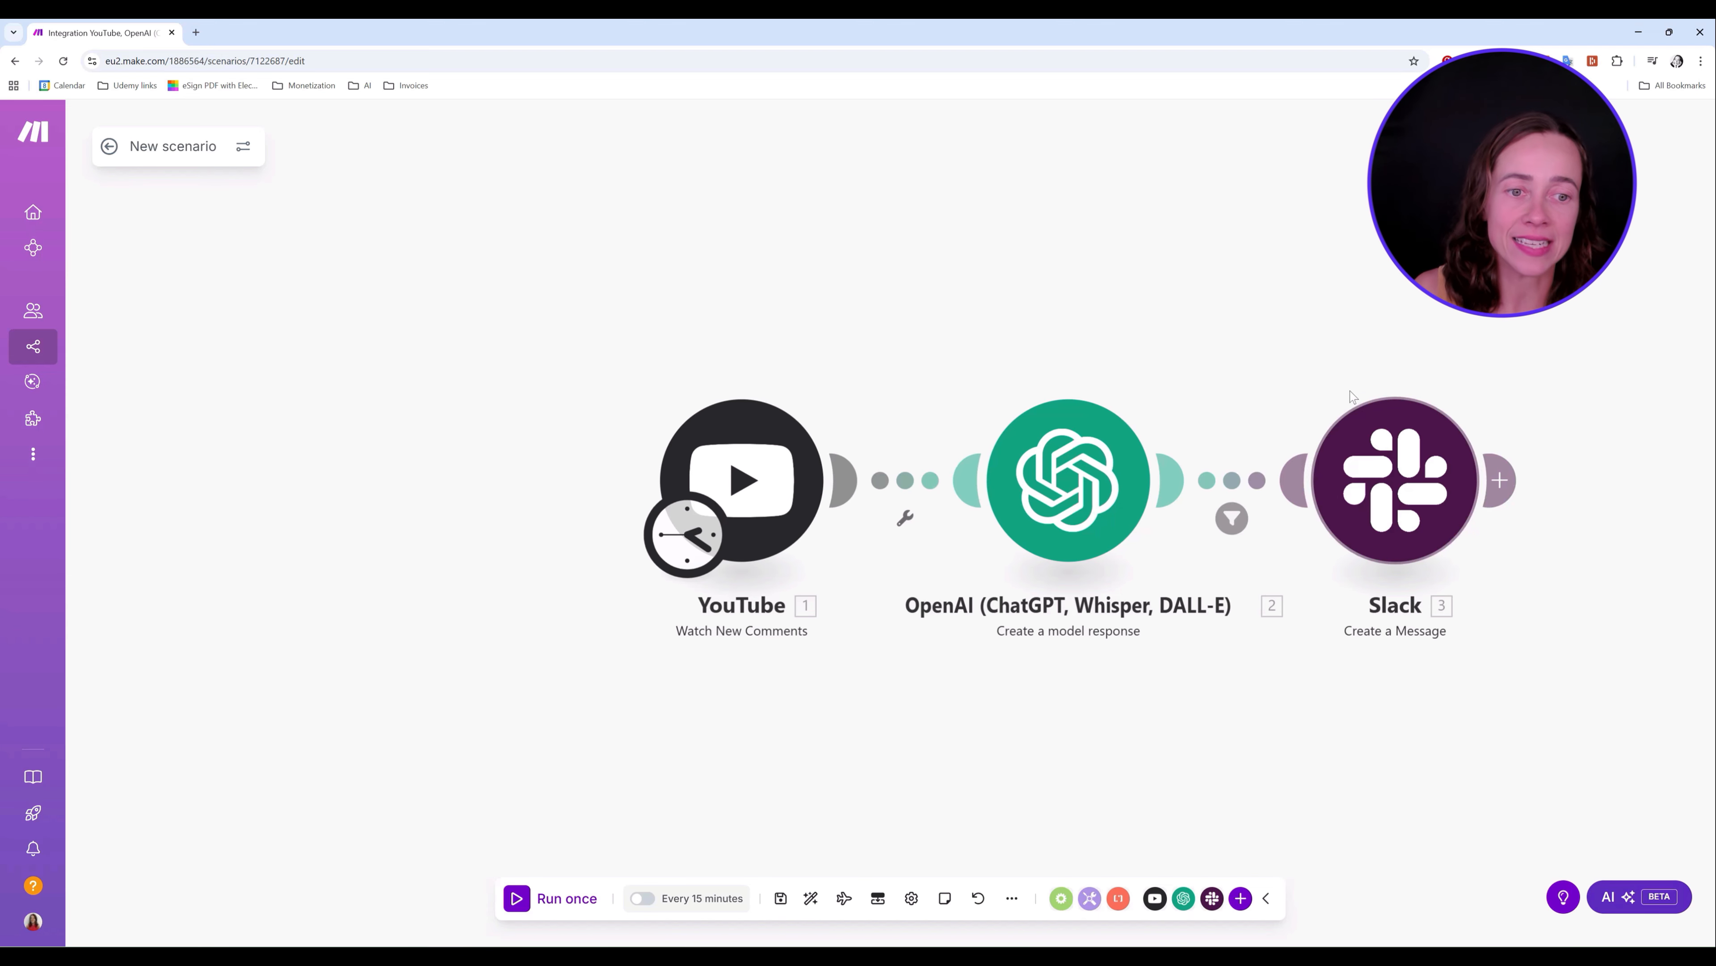
- Run only the OpenAI module with the Text Original test value "I think this video is really bad."
{"action": "right_click", "coordinate": [1059, 484]}
{"action": "left_click", "coordinate": [1172, 528]}
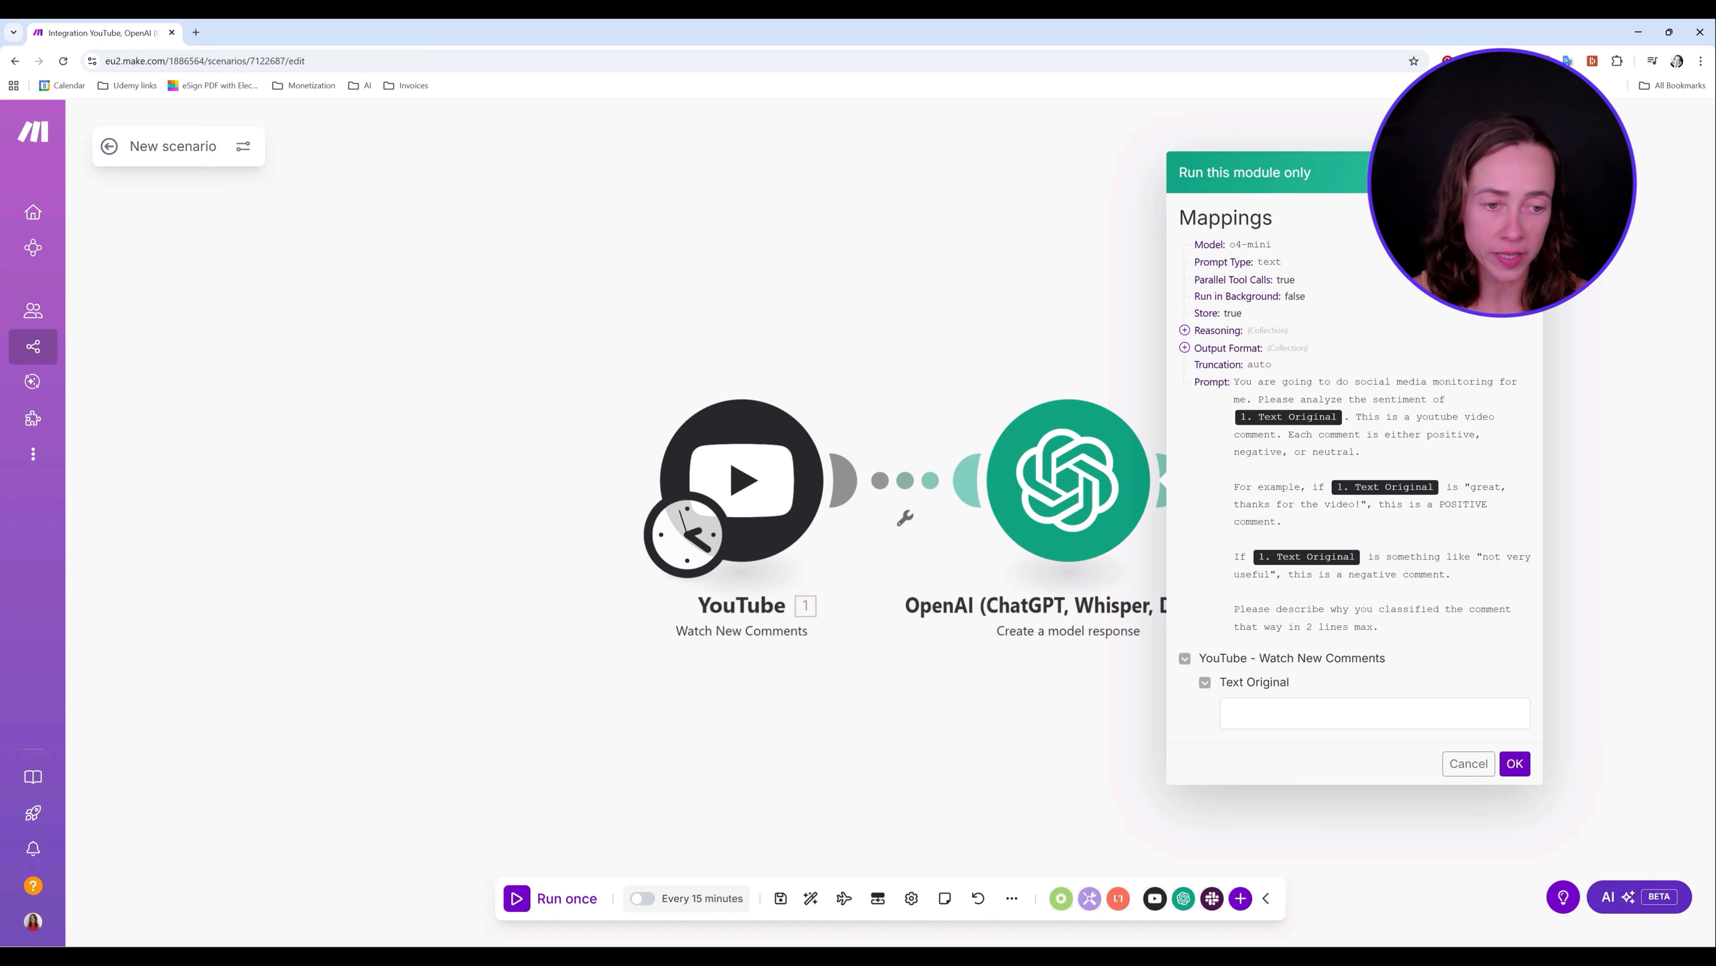
{"action": "left_click", "coordinate": [1234, 713]}
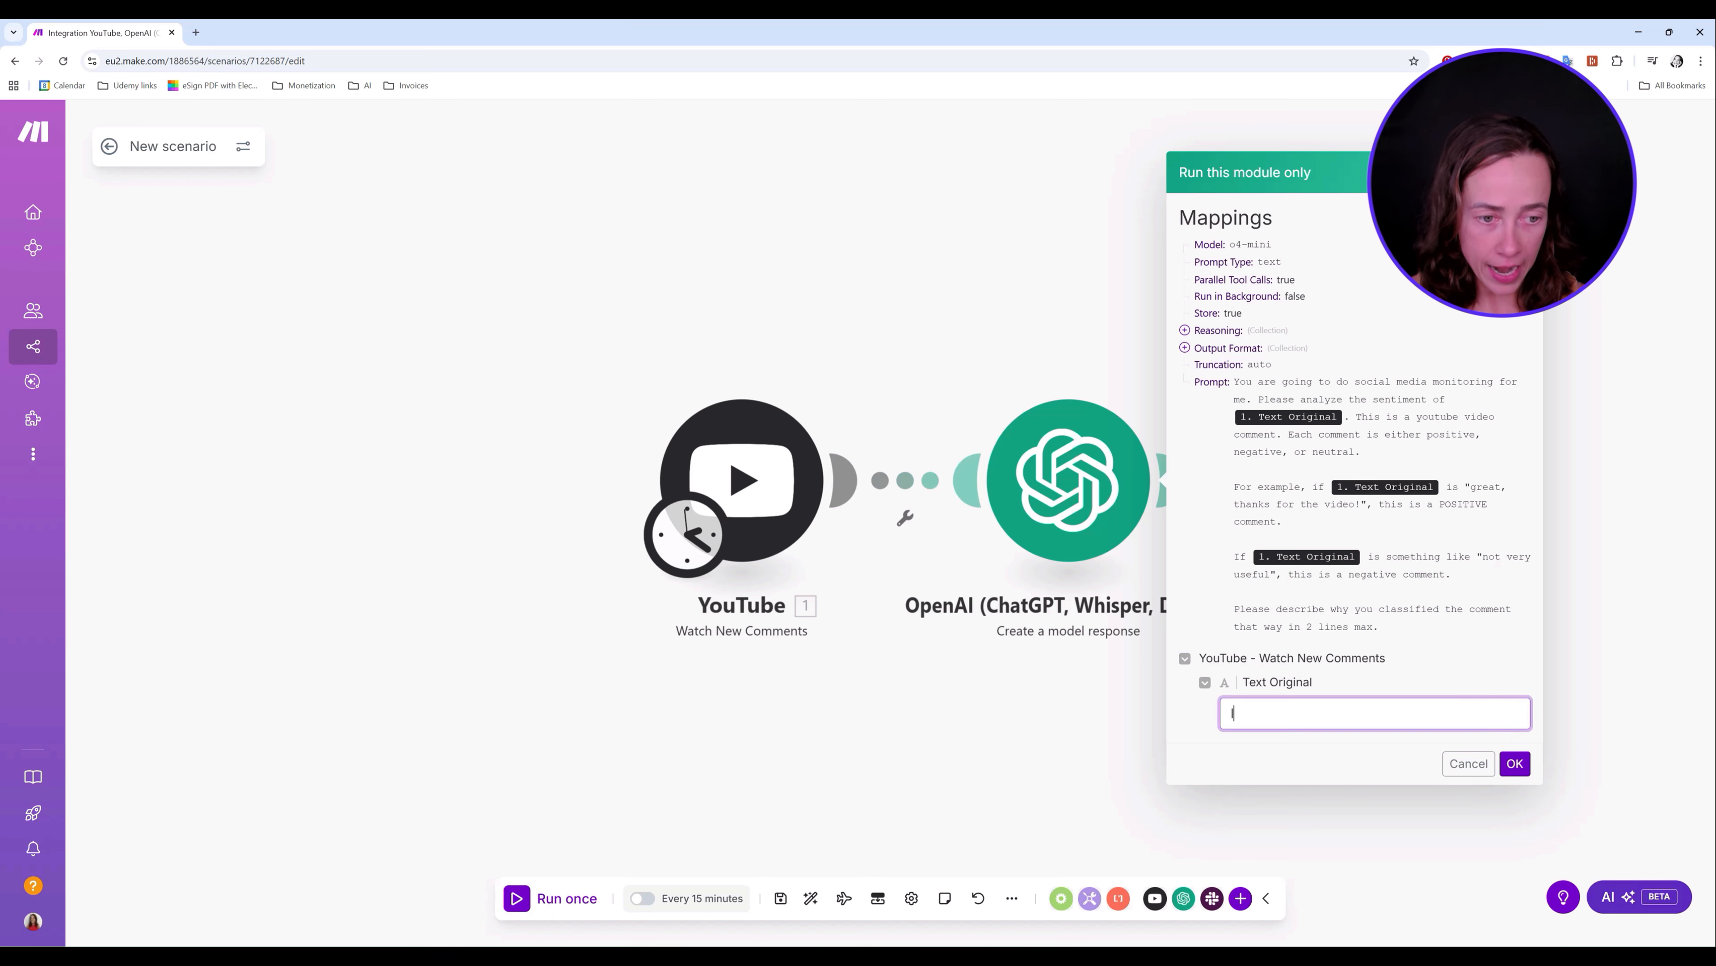
{"action": "type", "text": "I think this video"}
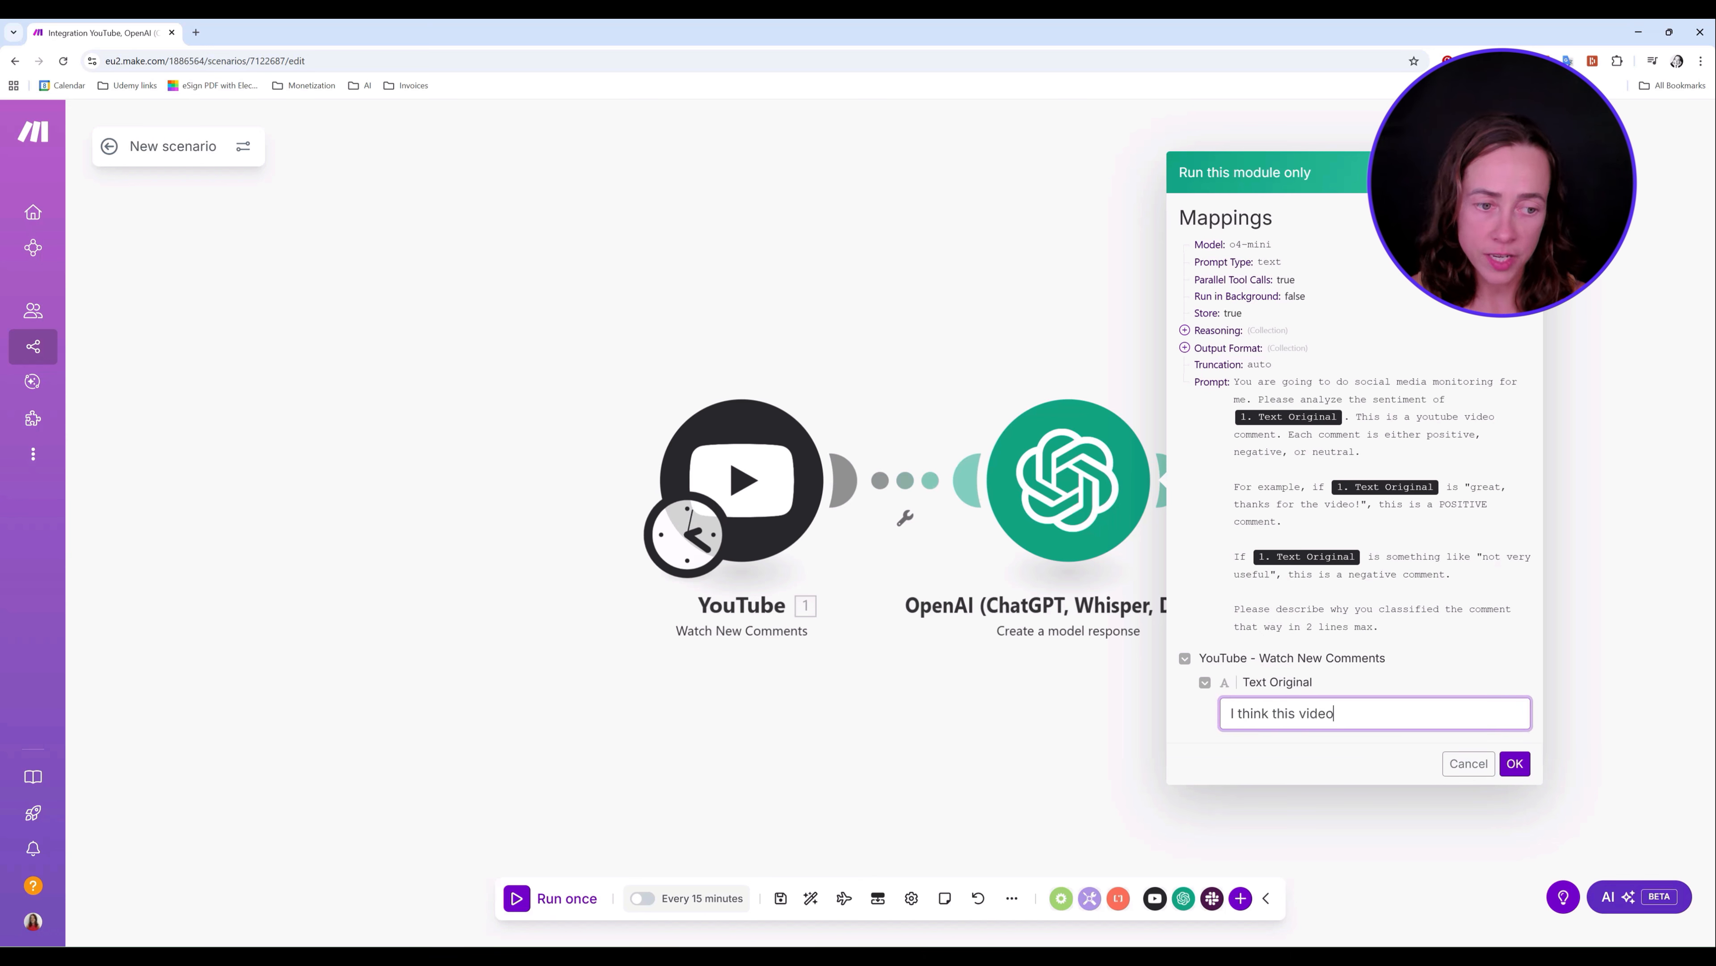
{"action": "type", "text": " is really bad."}
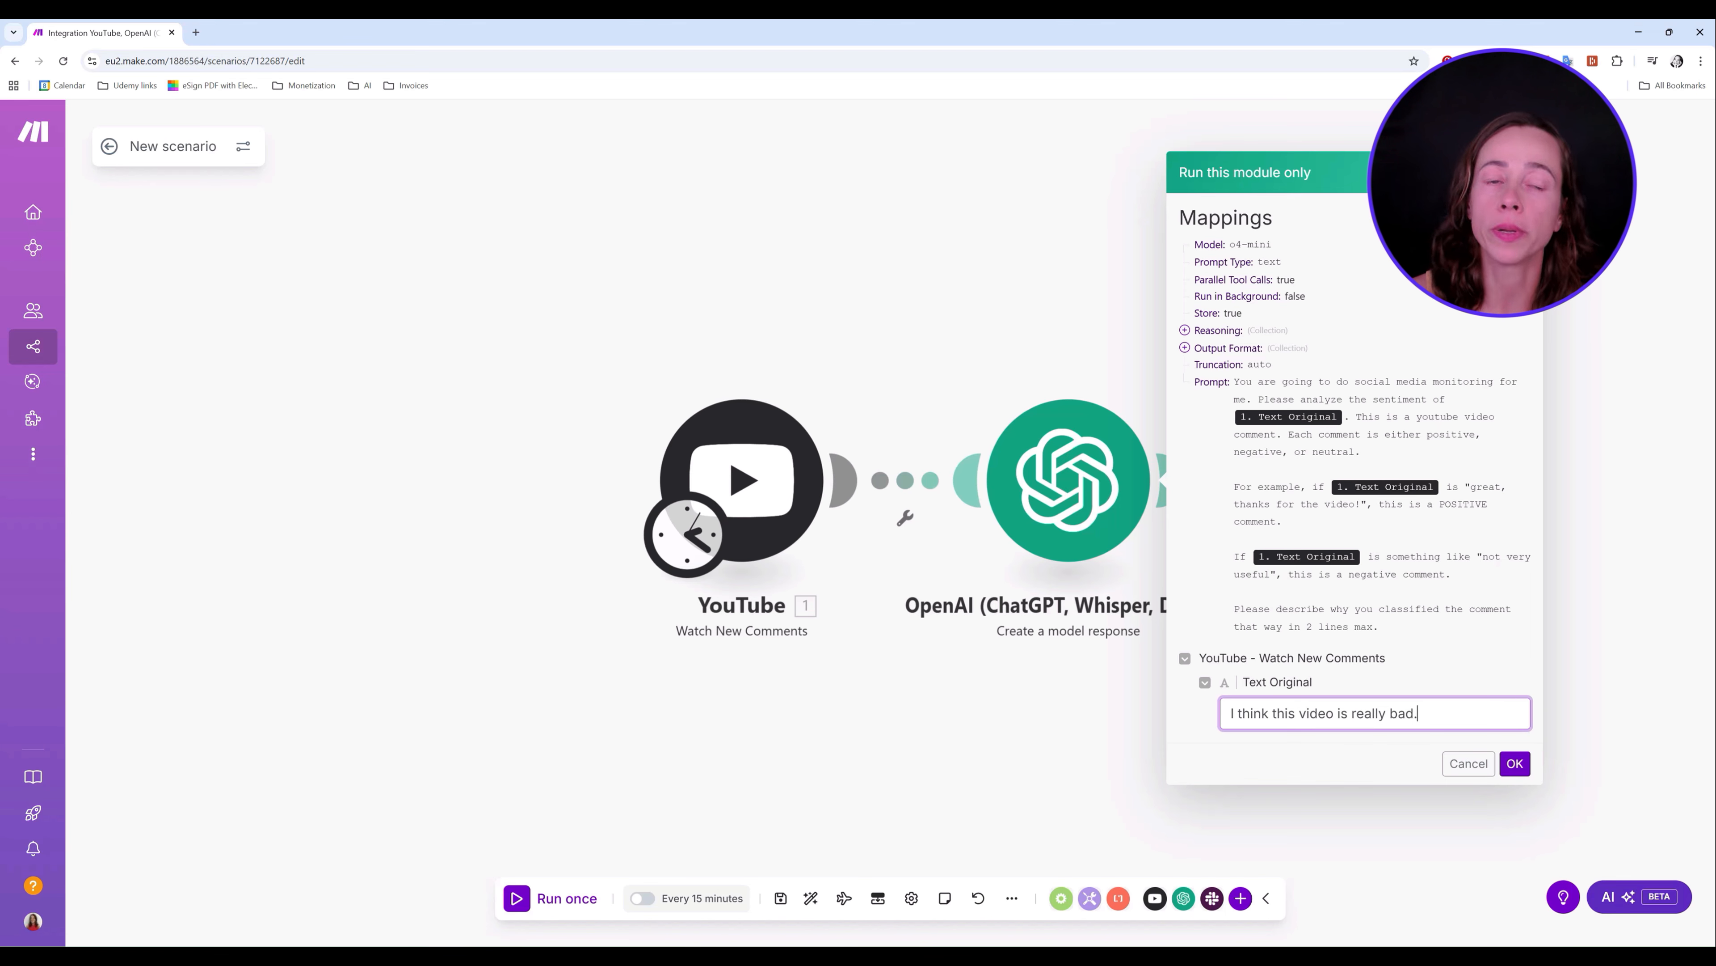
{"action": "left_click", "coordinate": [1514, 762]}
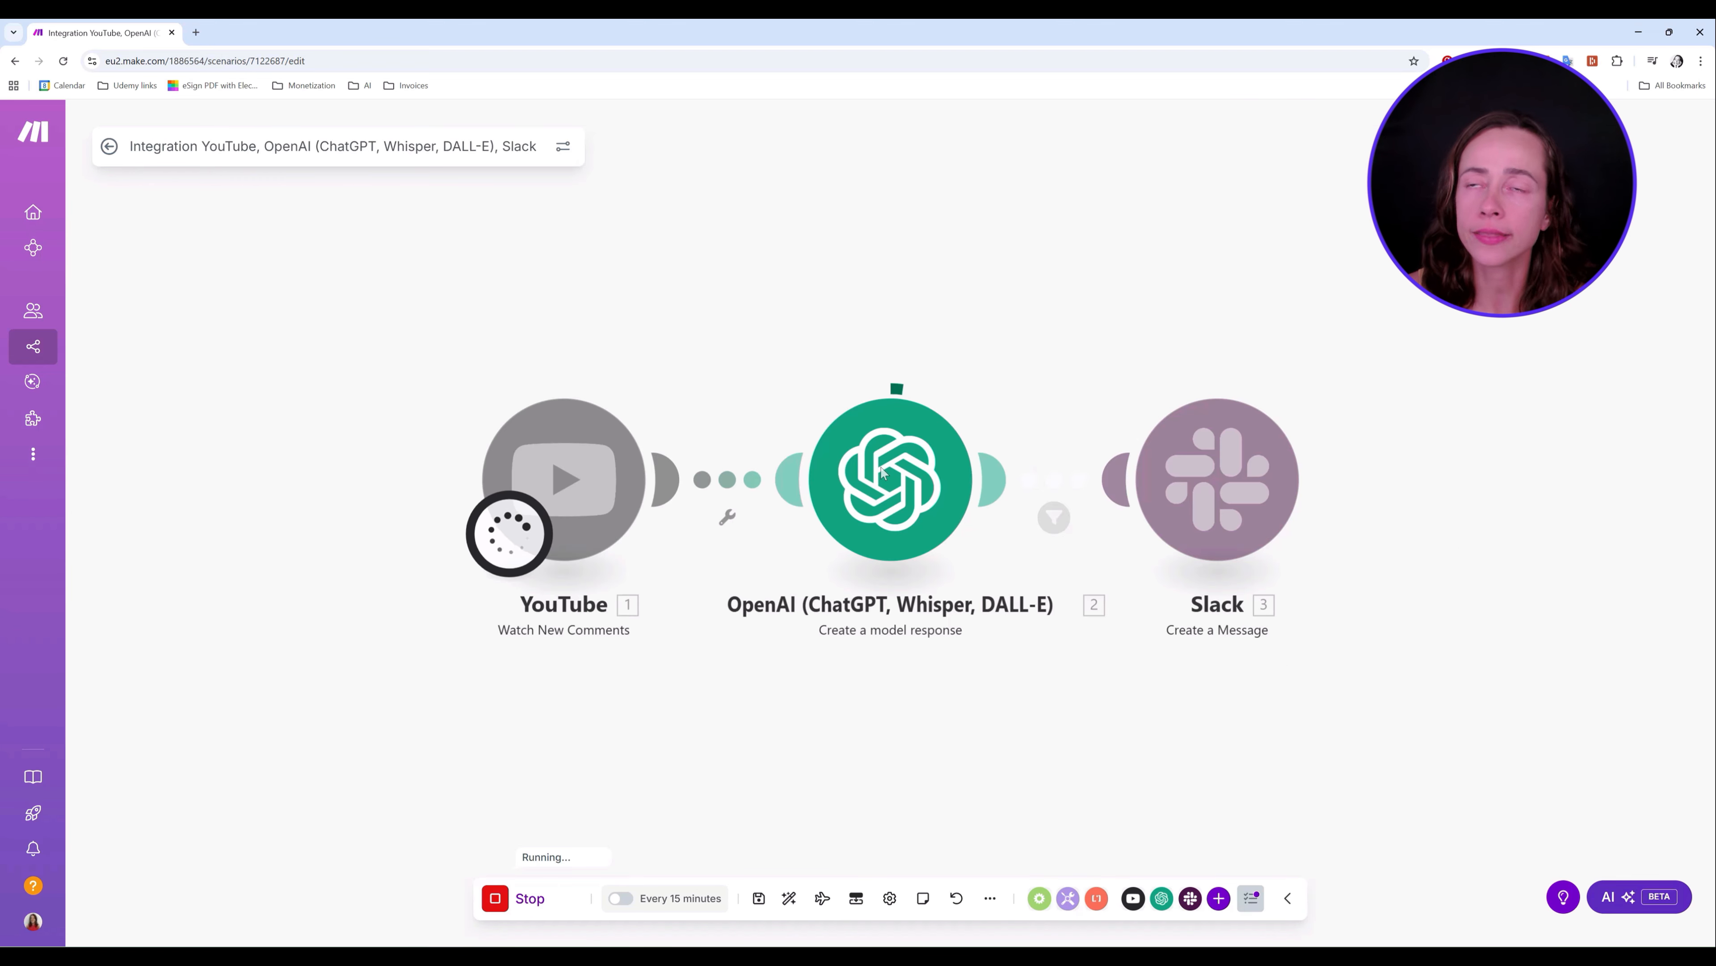
- Enlarge the page and examine the Result in the output bundle of the OpenAI test run
{"action": "scroll", "coordinate": [1274, 284], "scroll_direction": "down", "scroll_amount": 5}
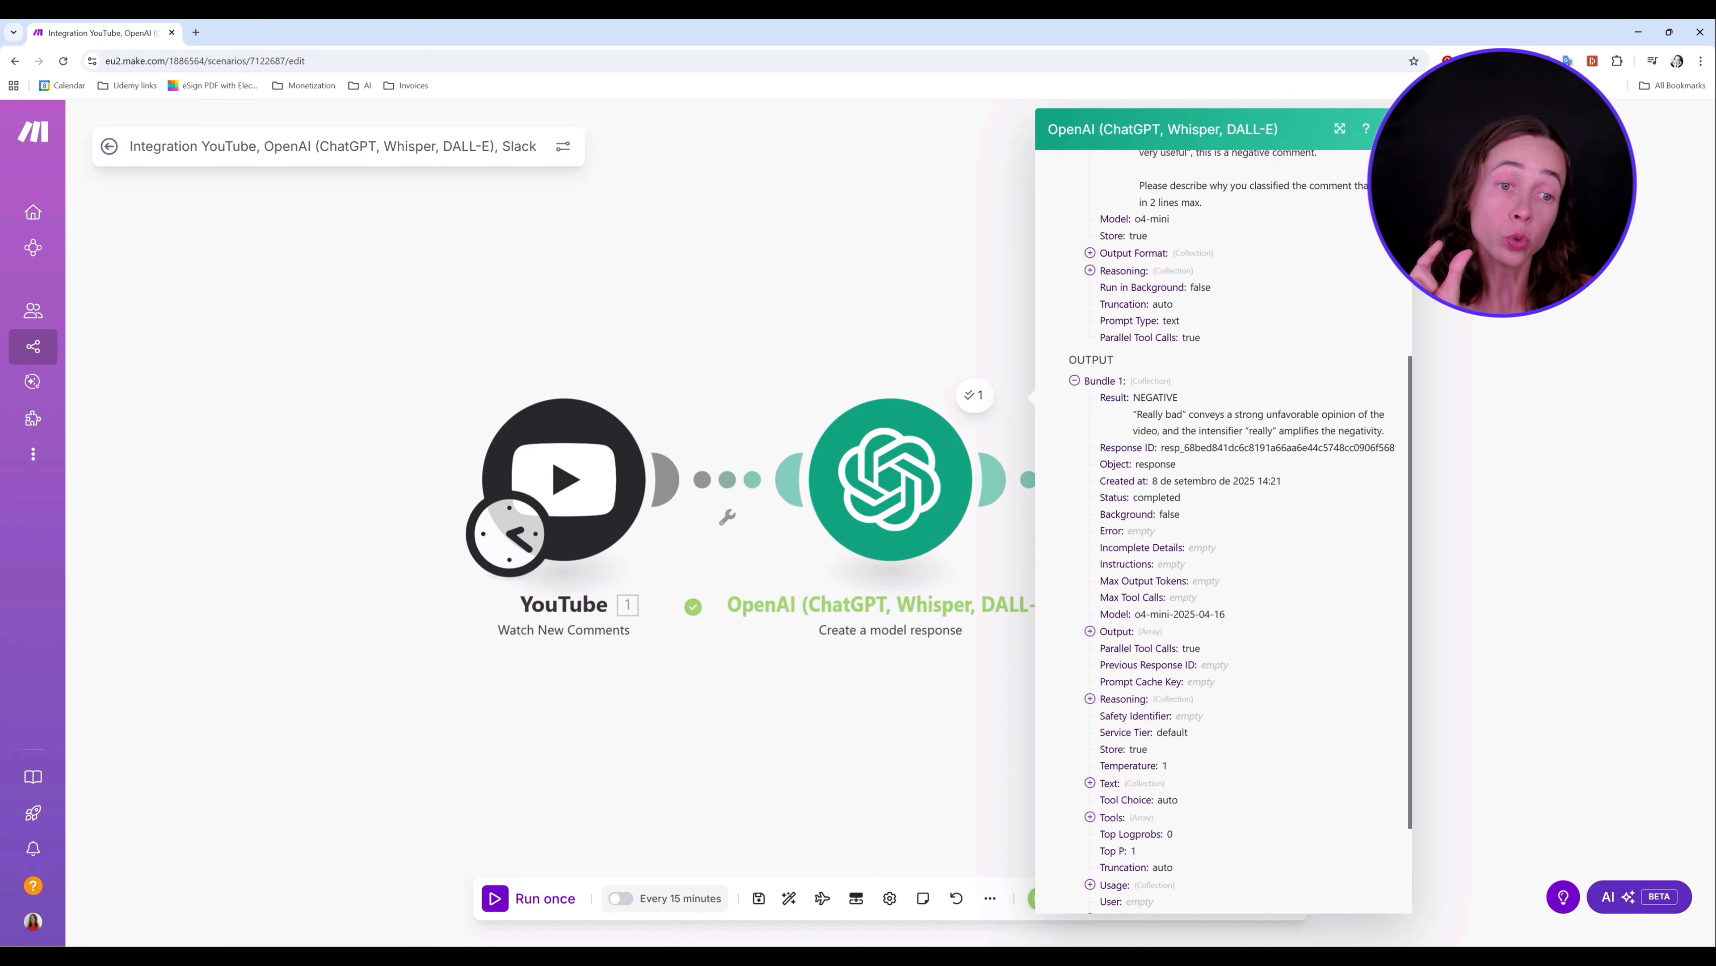
{"action": "left_click_drag", "start_coordinate": [1100, 398], "coordinate": [1186, 406]}
{"action": "left_click", "coordinate": [1187, 406]}
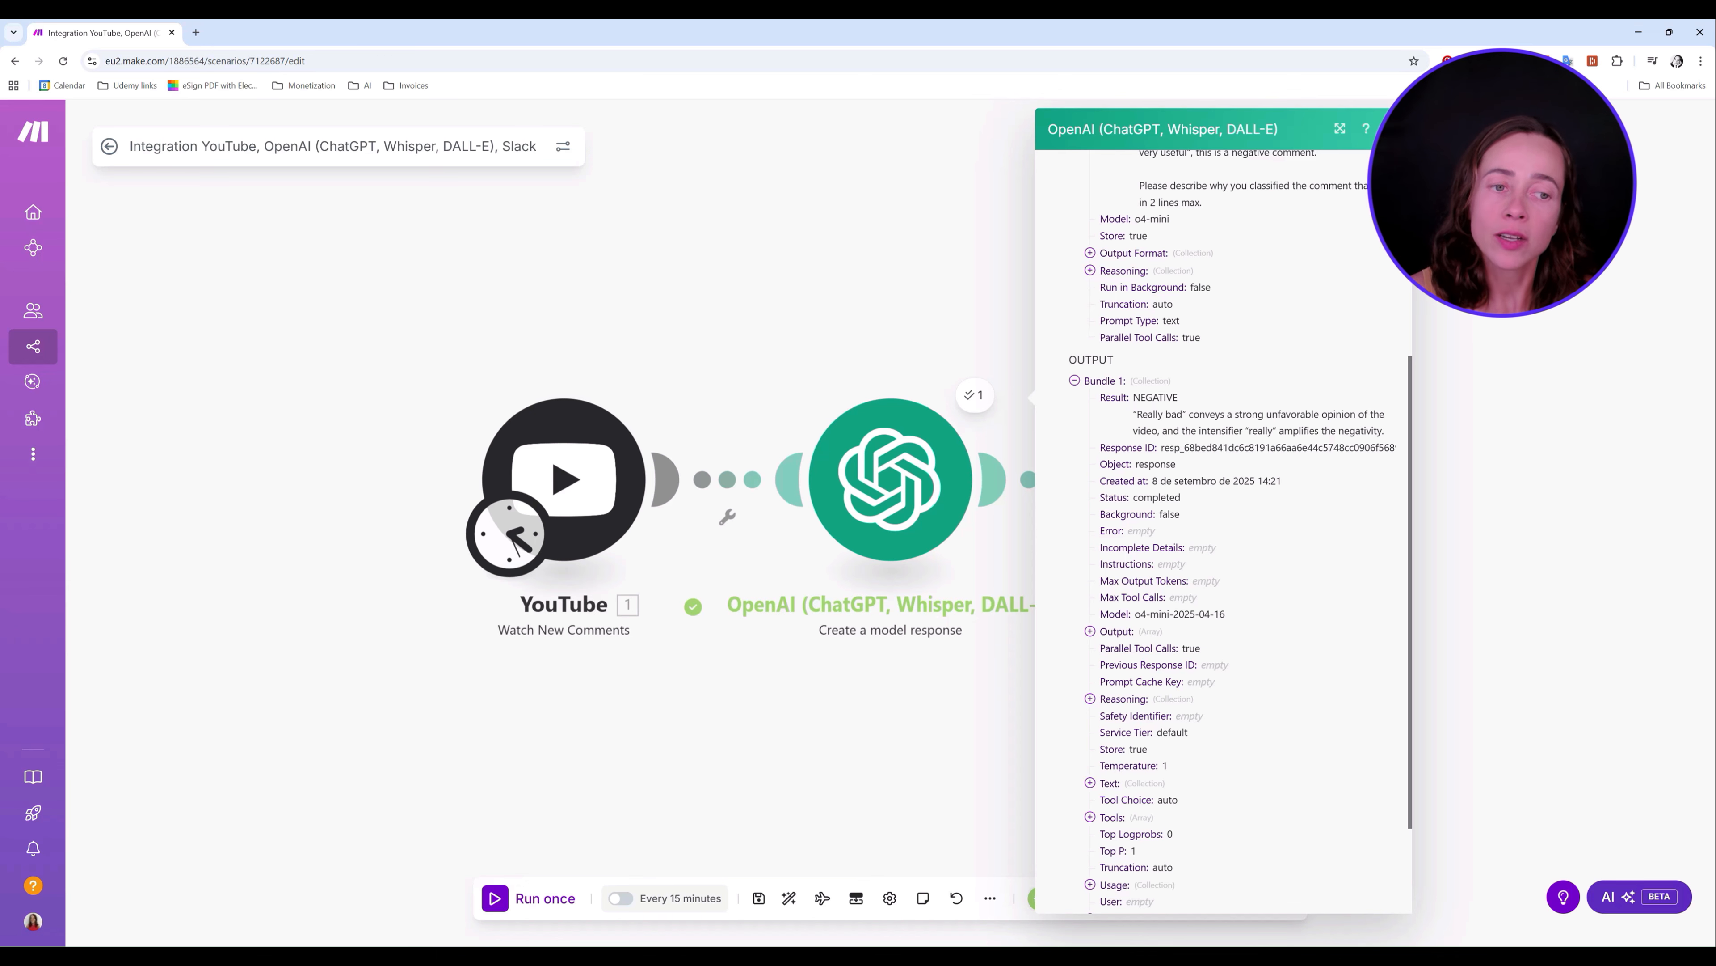
{"action": "left_click", "coordinate": [1701, 61]}
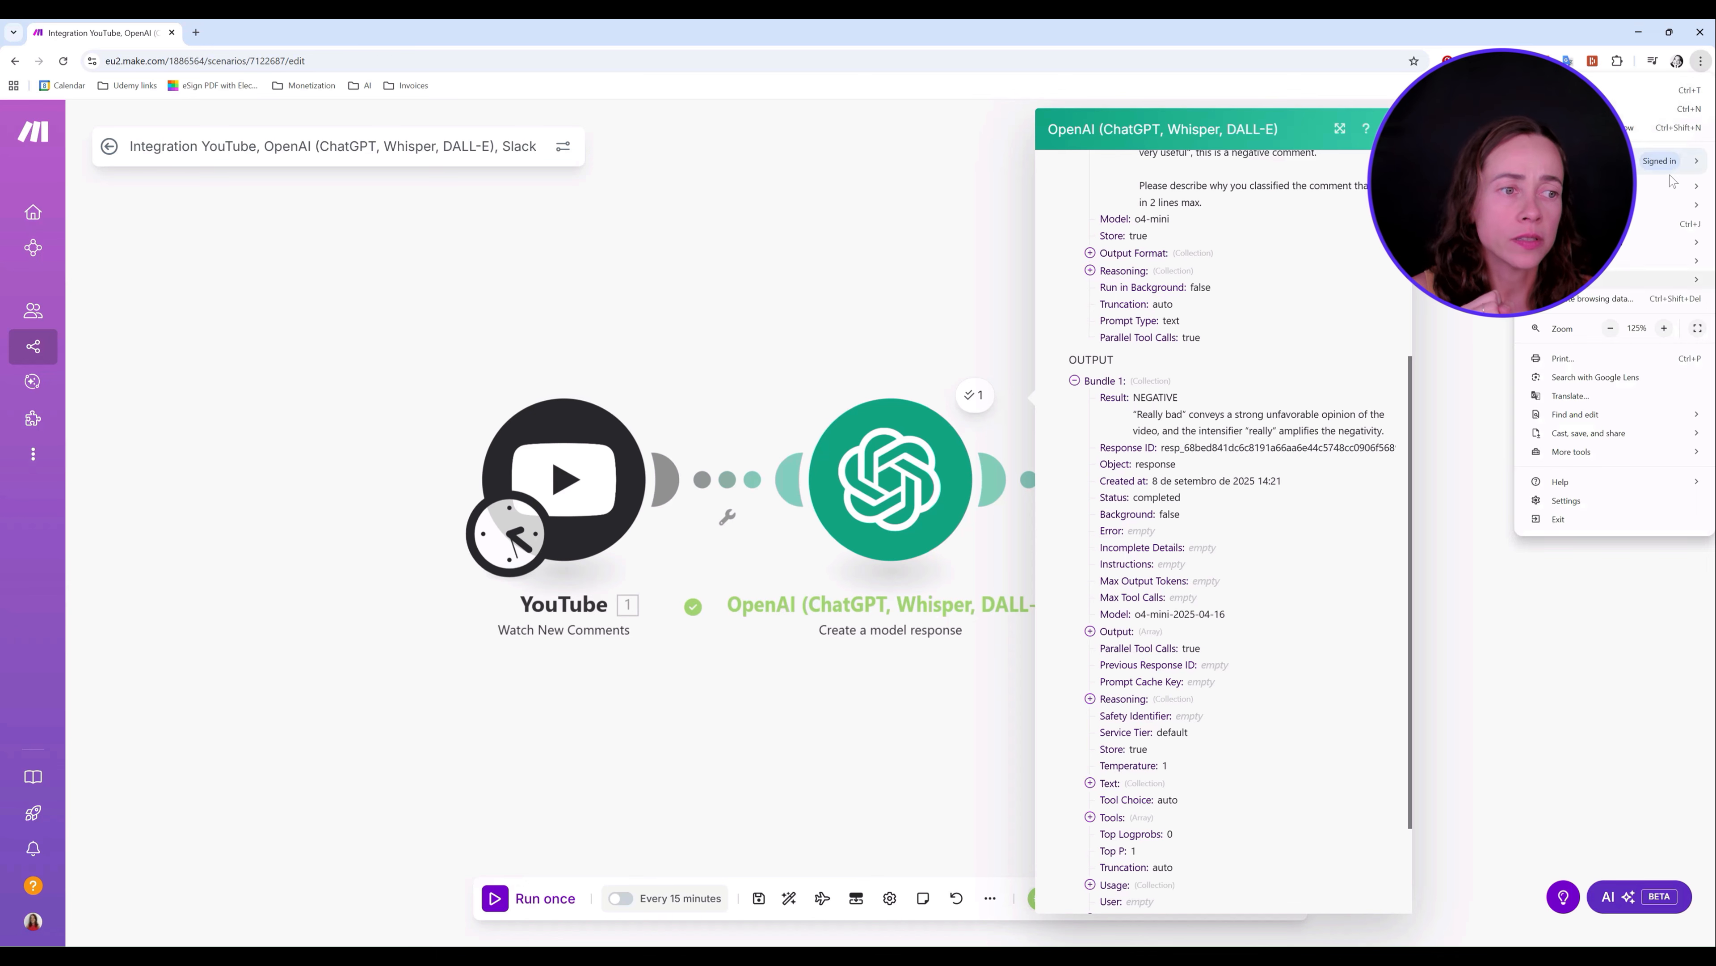
{"action": "left_click", "coordinate": [1663, 328]}
{"action": "left_click", "coordinate": [1664, 328]}
{"action": "left_click", "coordinate": [1232, 551]}
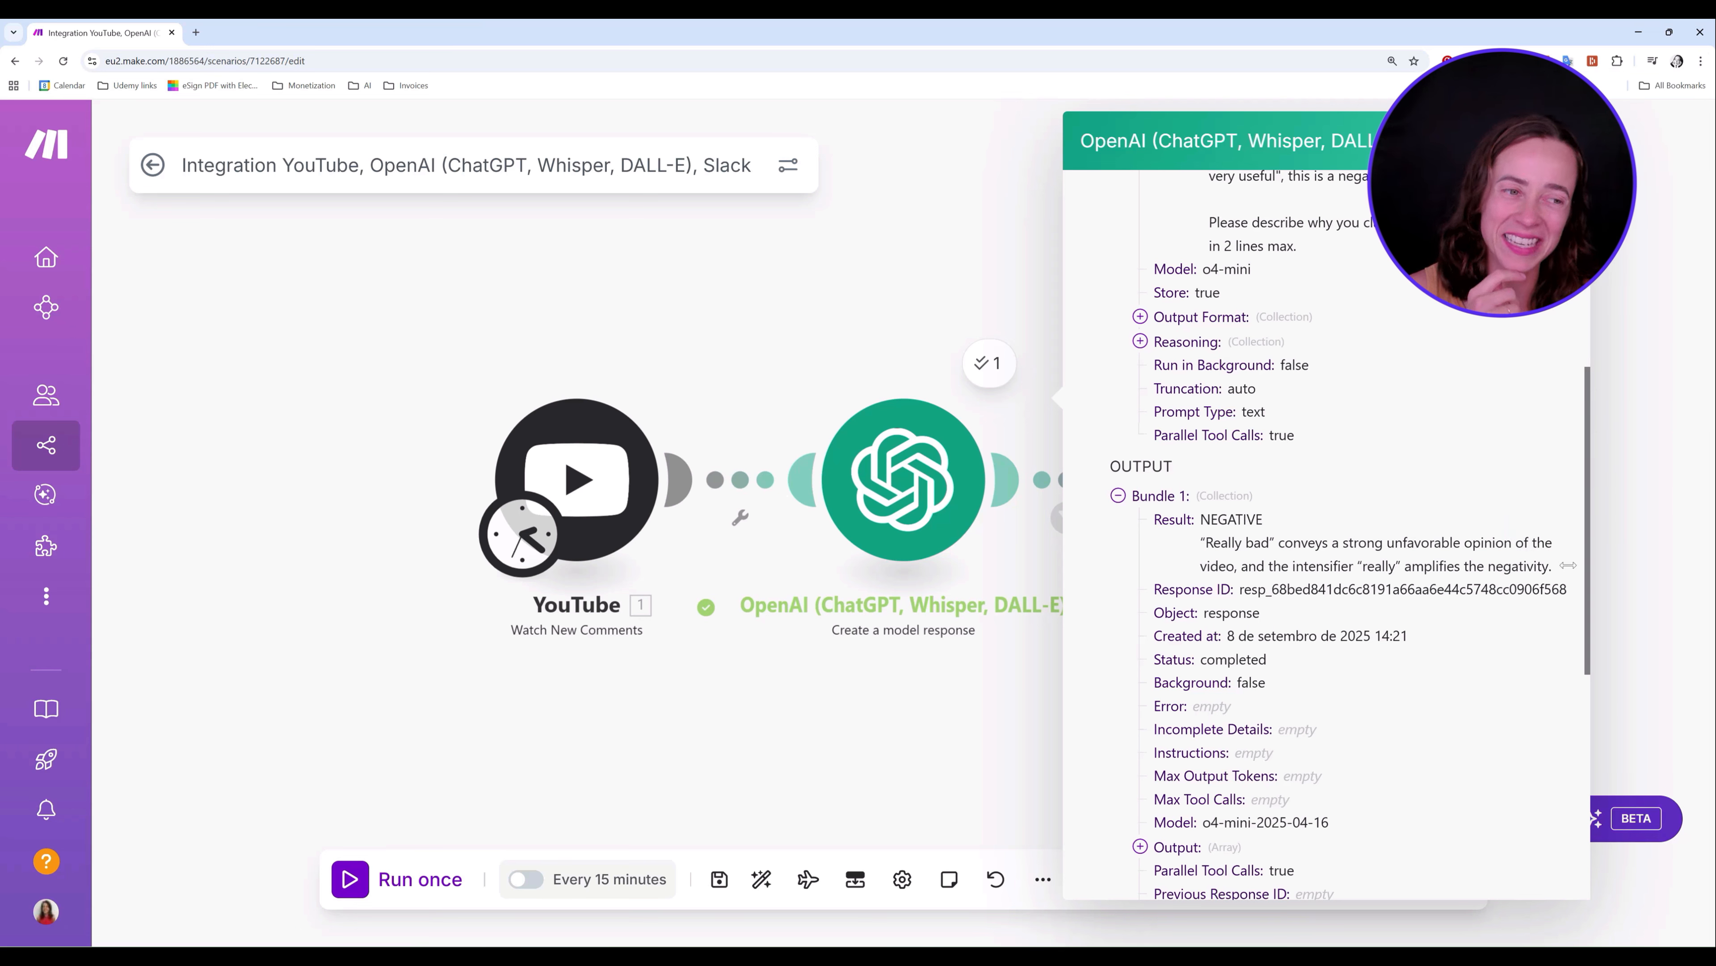
{"action": "left_click_drag", "start_coordinate": [1567, 565], "coordinate": [1200, 529]}
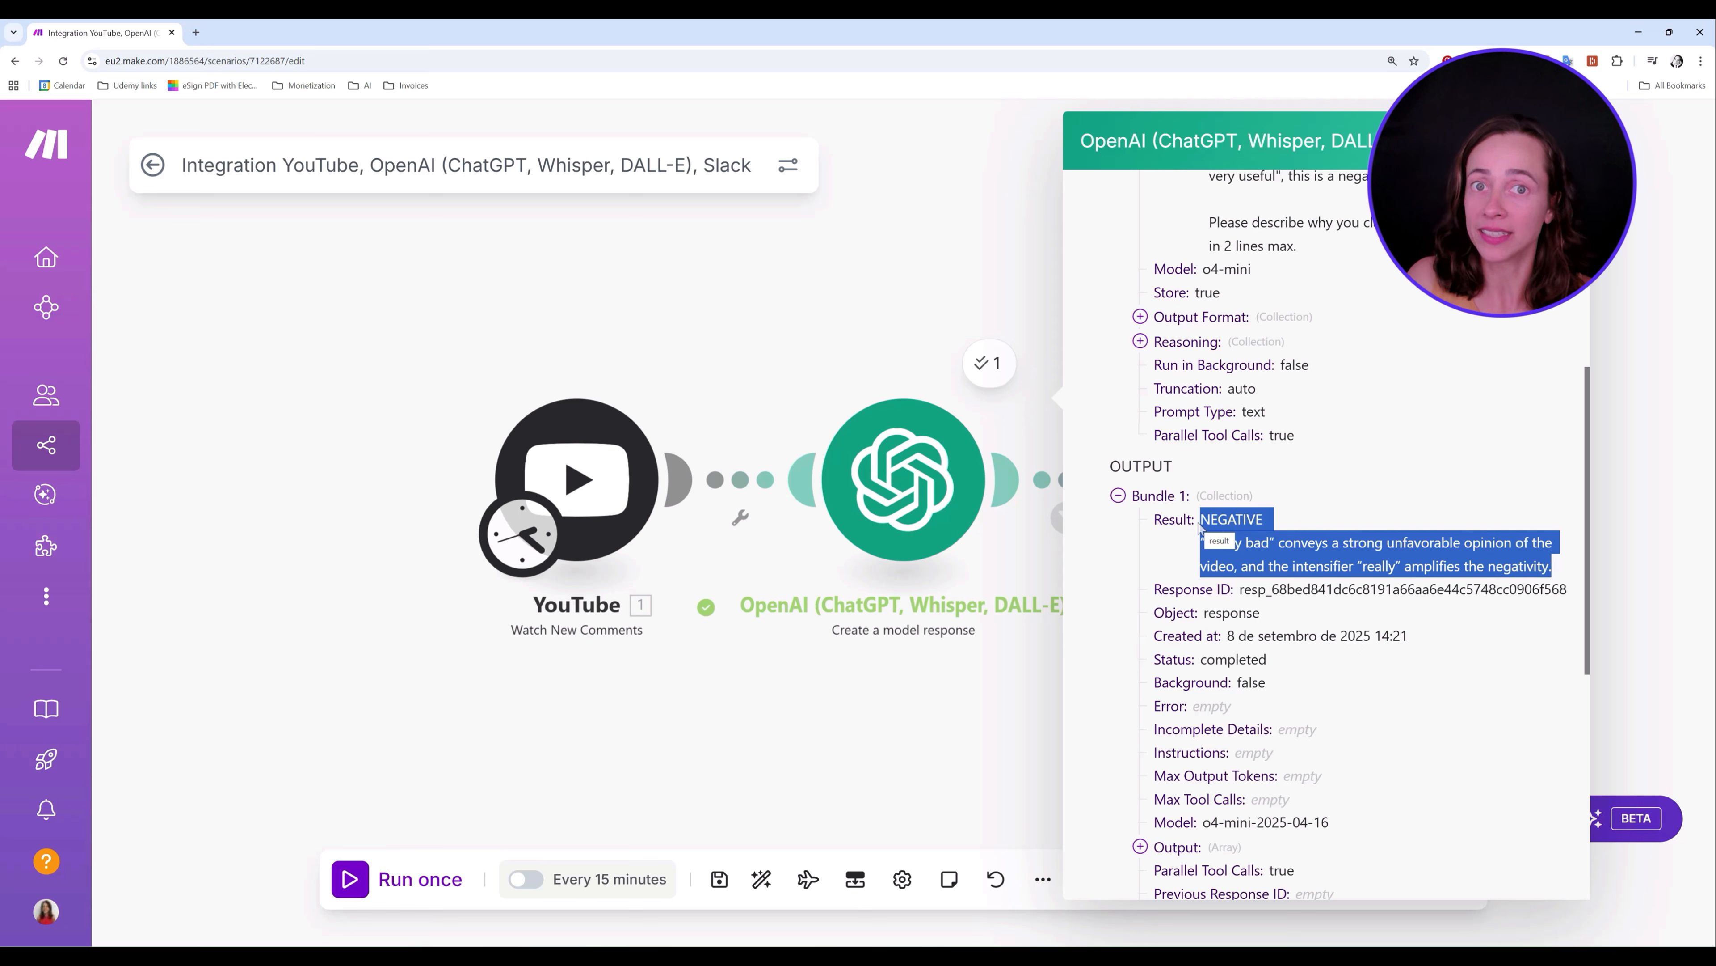
{"action": "left_click", "coordinate": [1566, 140]}
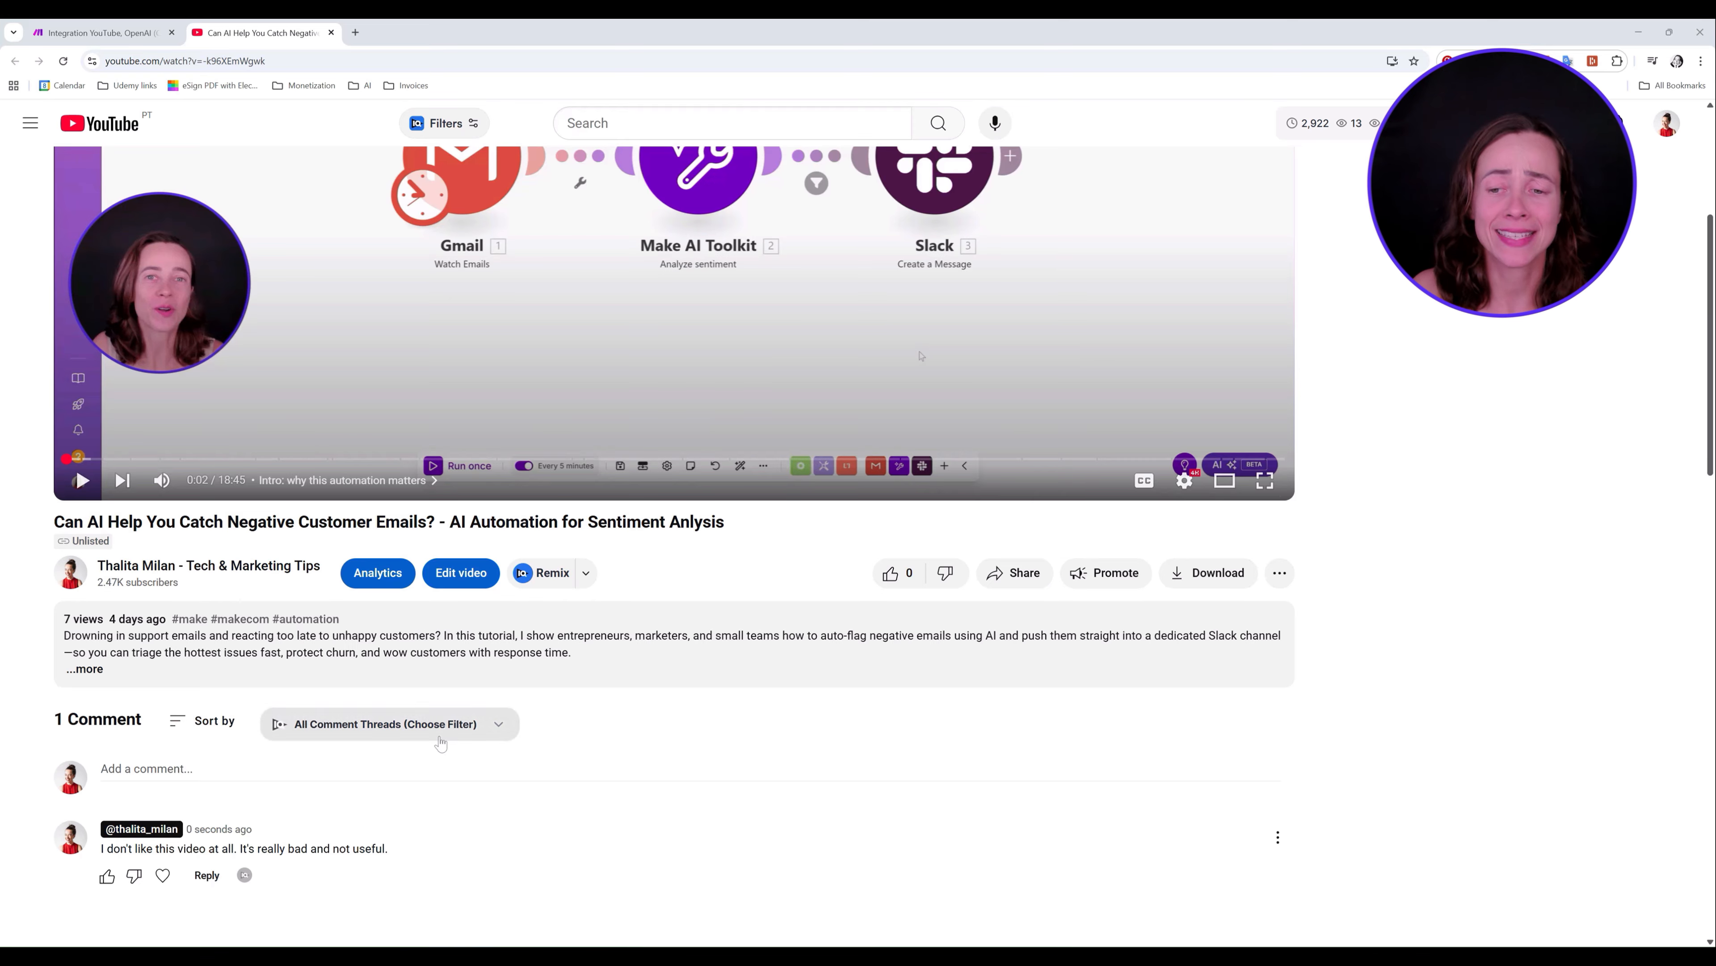
- Examine the comment under the YouTube video, switching between the video page and the Make scenario
{"action": "scroll", "coordinate": [406, 899], "scroll_direction": "down", "scroll_amount": 4}
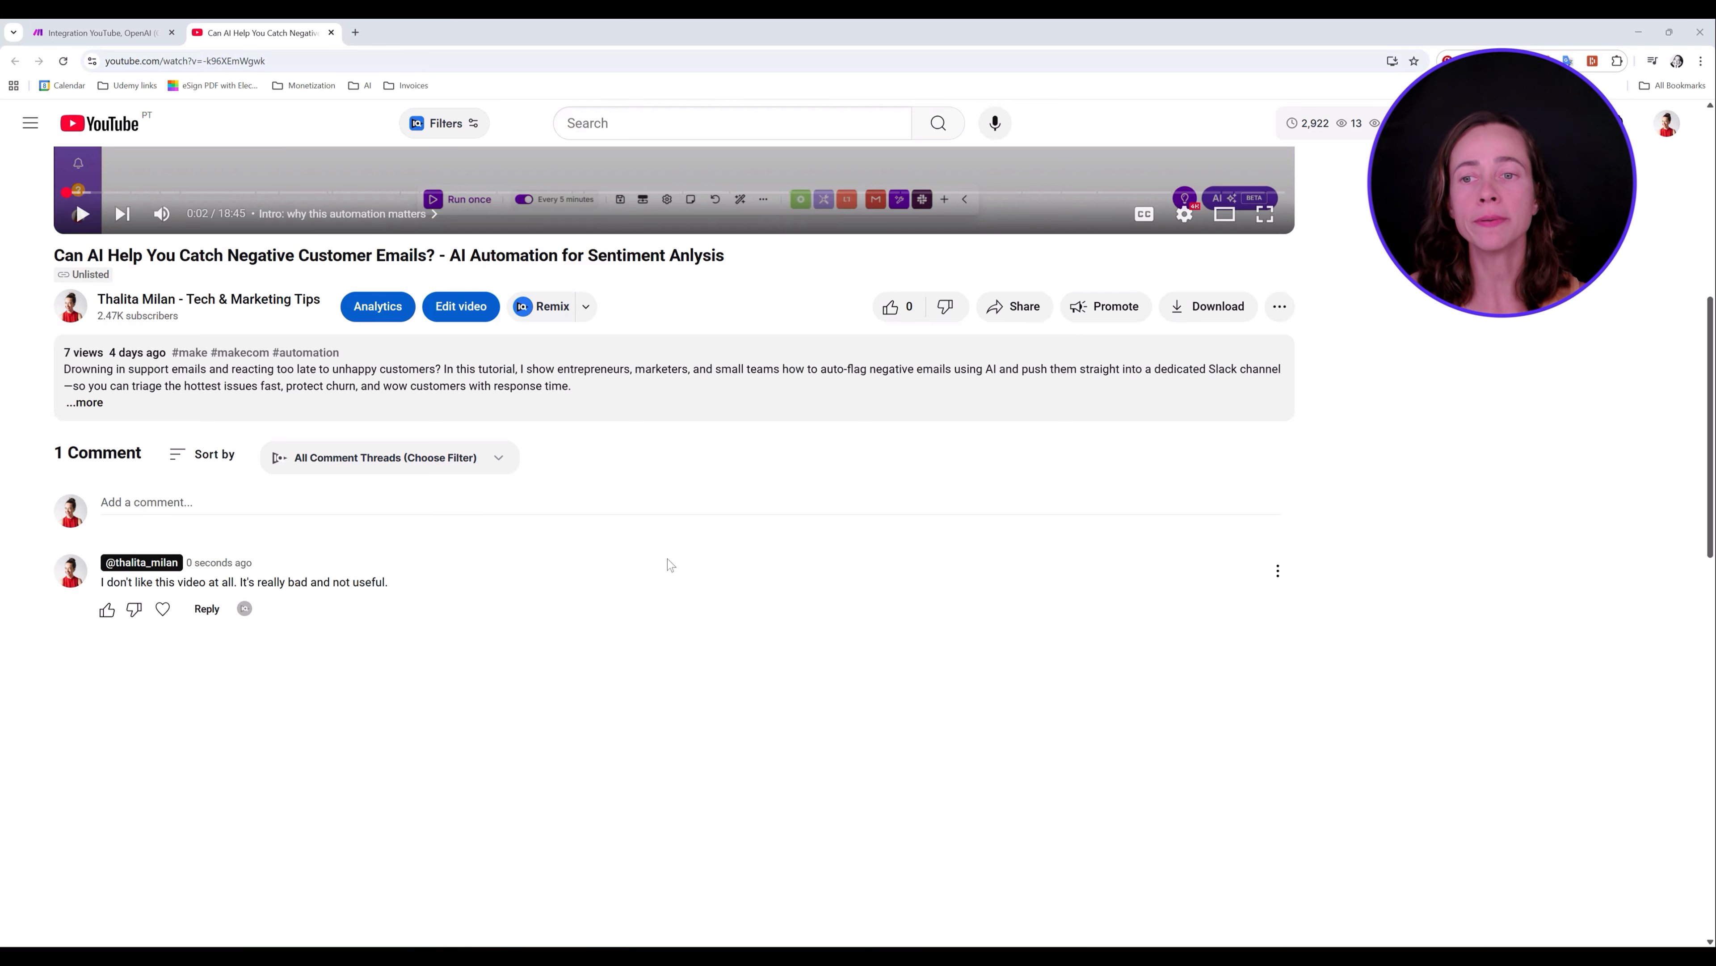
{"action": "left_click", "coordinate": [101, 32]}
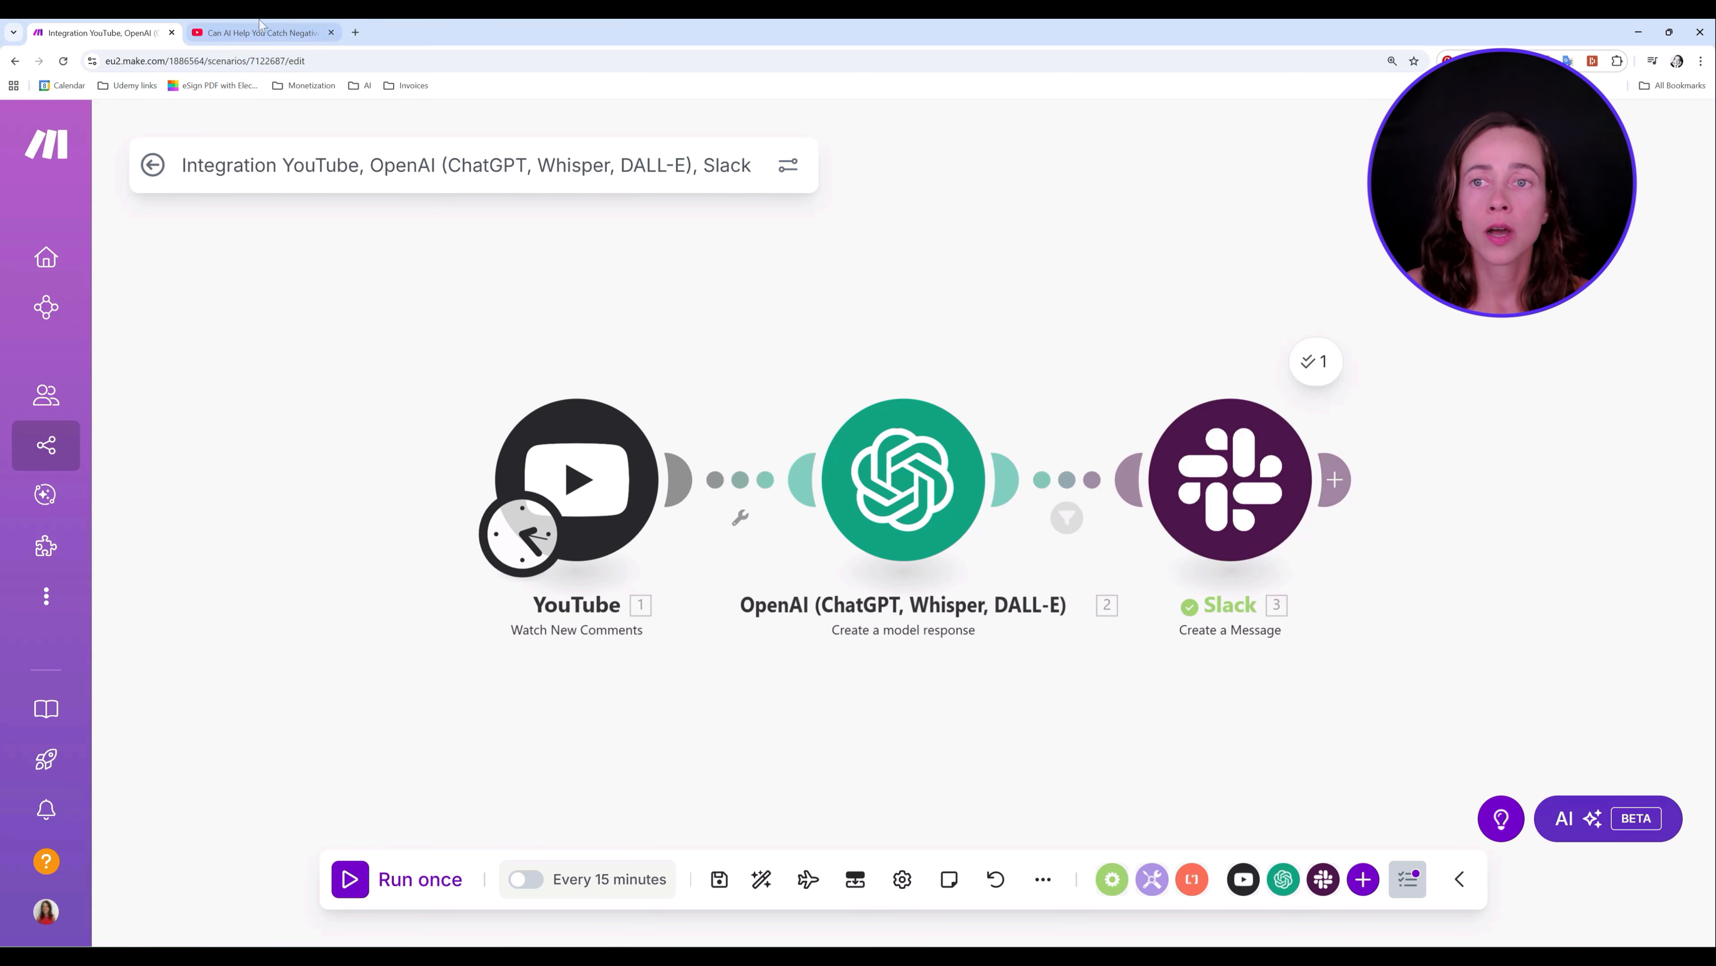
{"action": "left_click", "coordinate": [260, 33]}
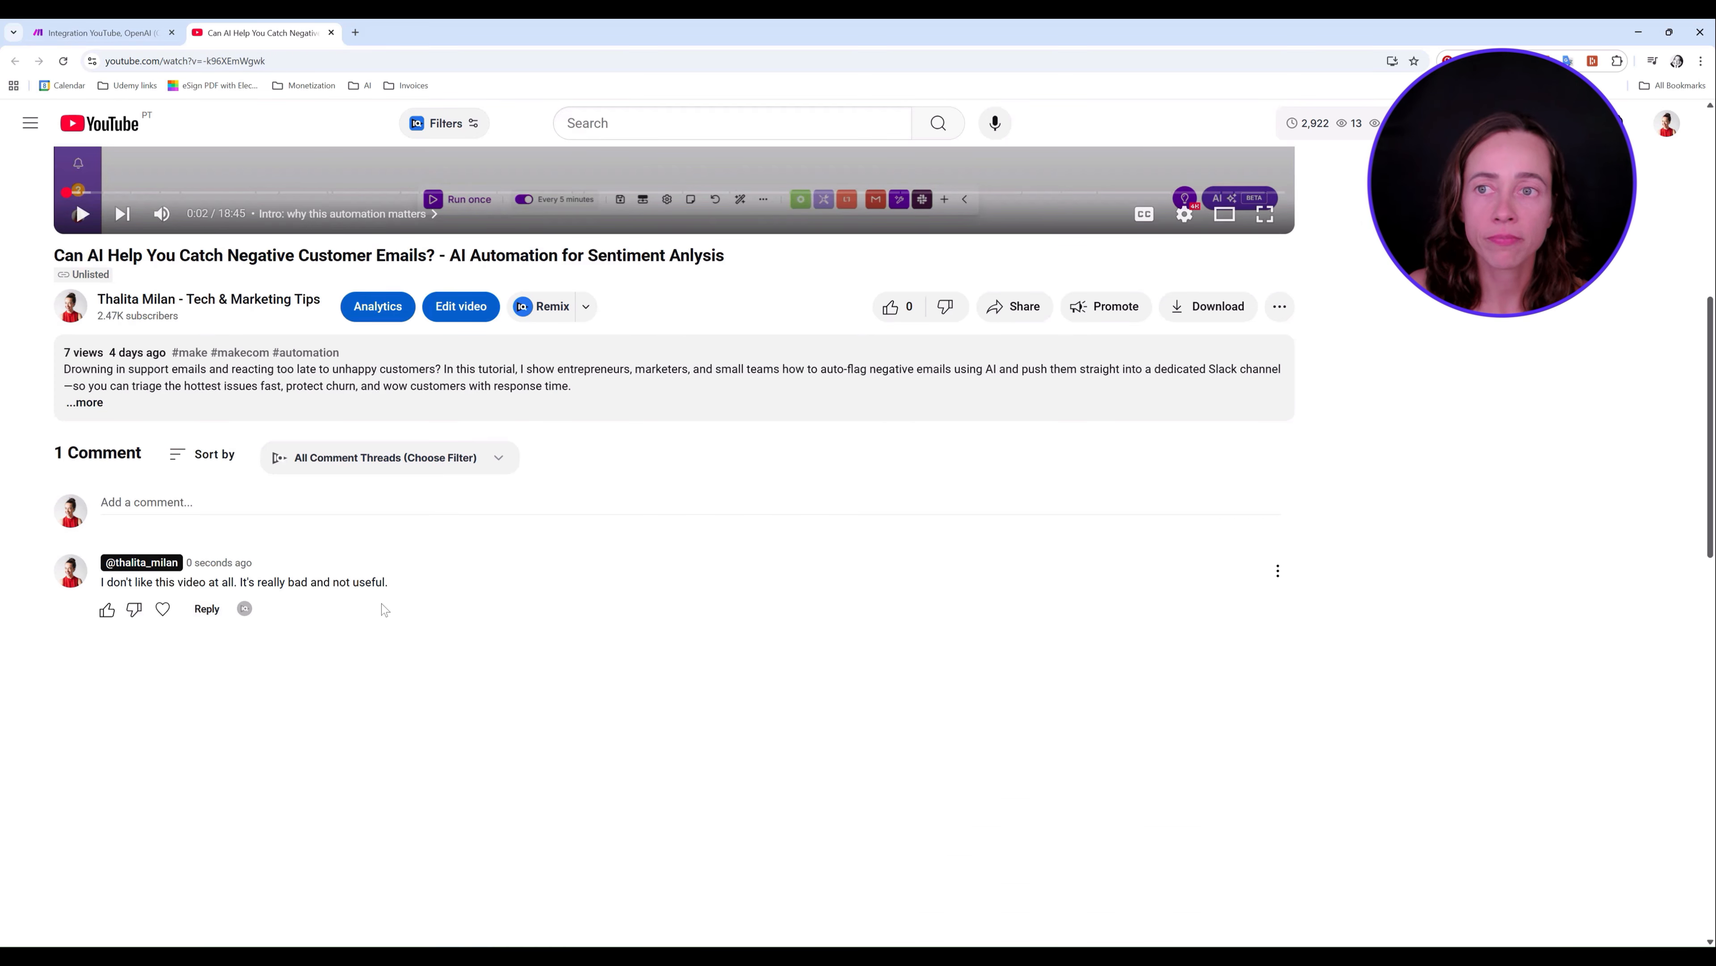
- Compare the scenario's run in Make with the wording of the negative comment under the YouTube video
{"action": "left_click", "coordinate": [78, 26]}
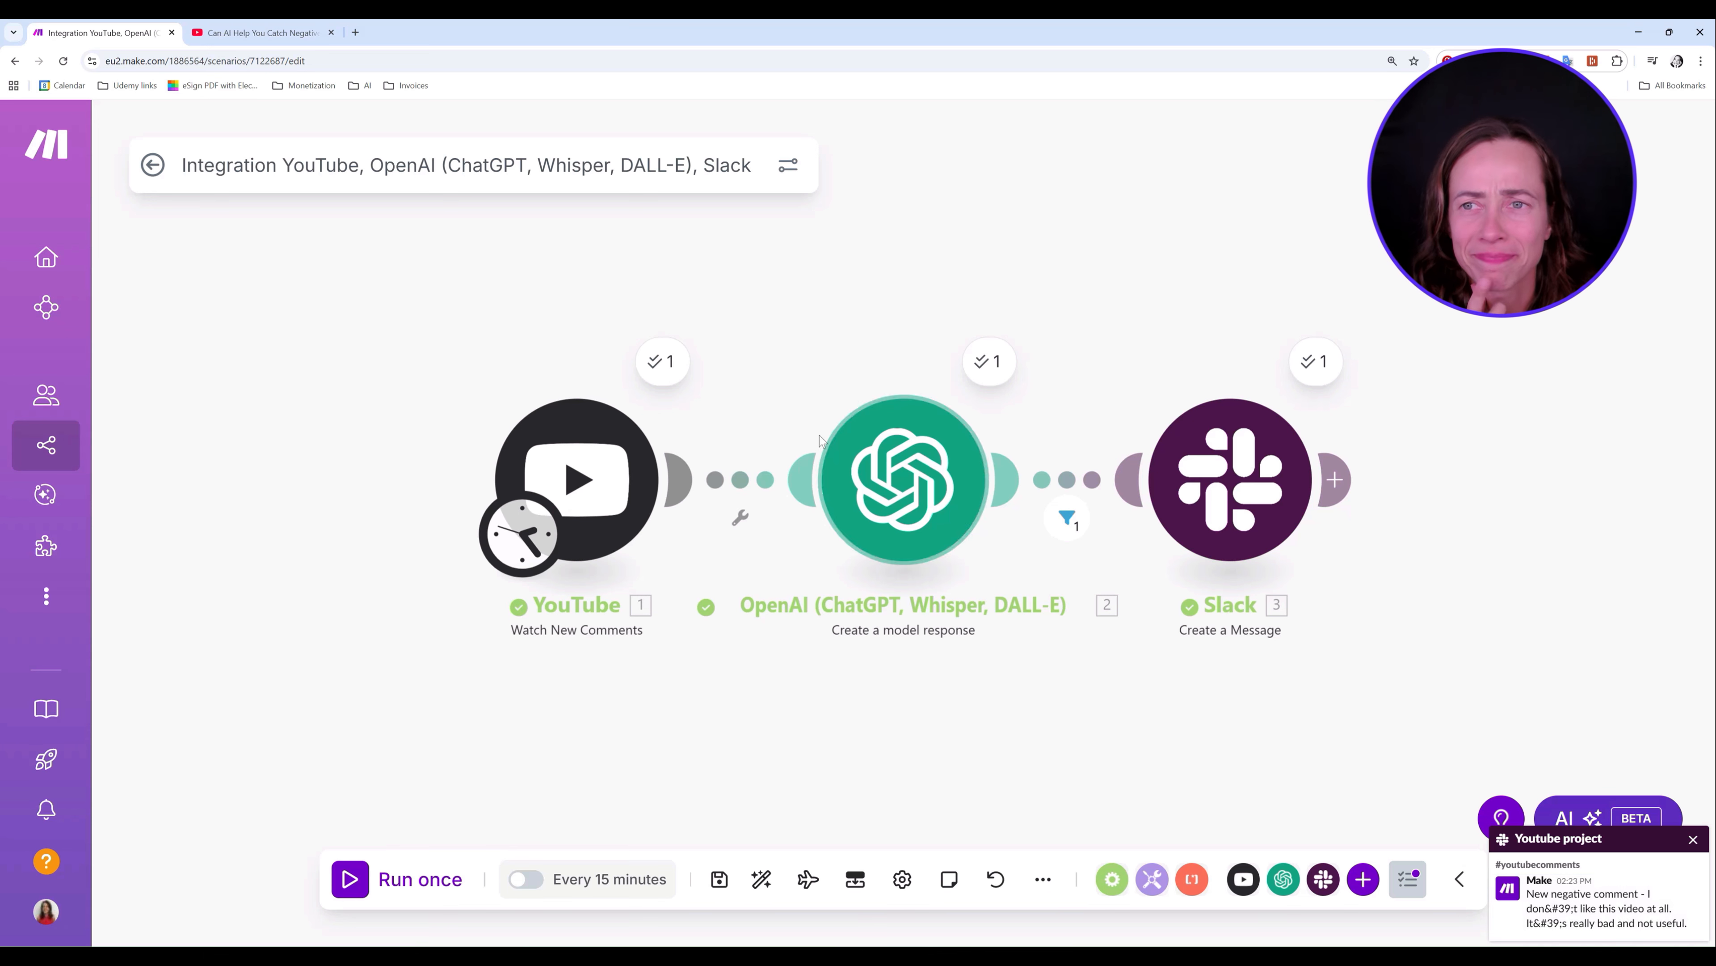
{"action": "left_click", "coordinate": [242, 26]}
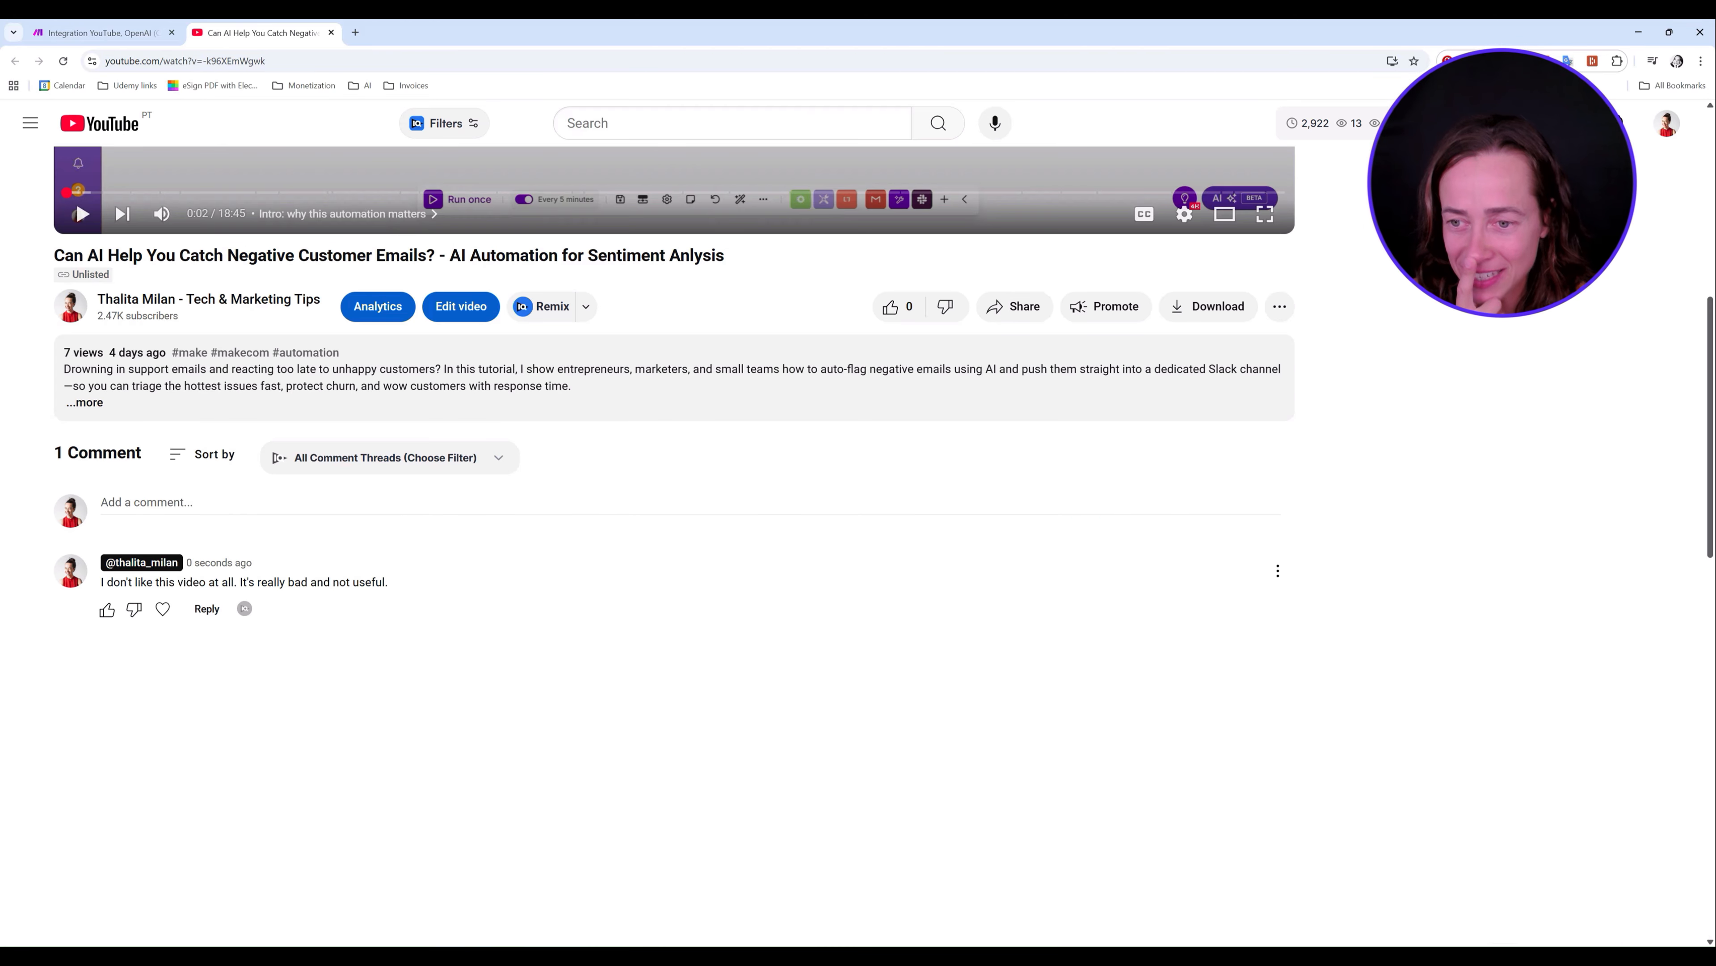
{"action": "left_click_drag", "start_coordinate": [134, 583], "coordinate": [113, 583]}
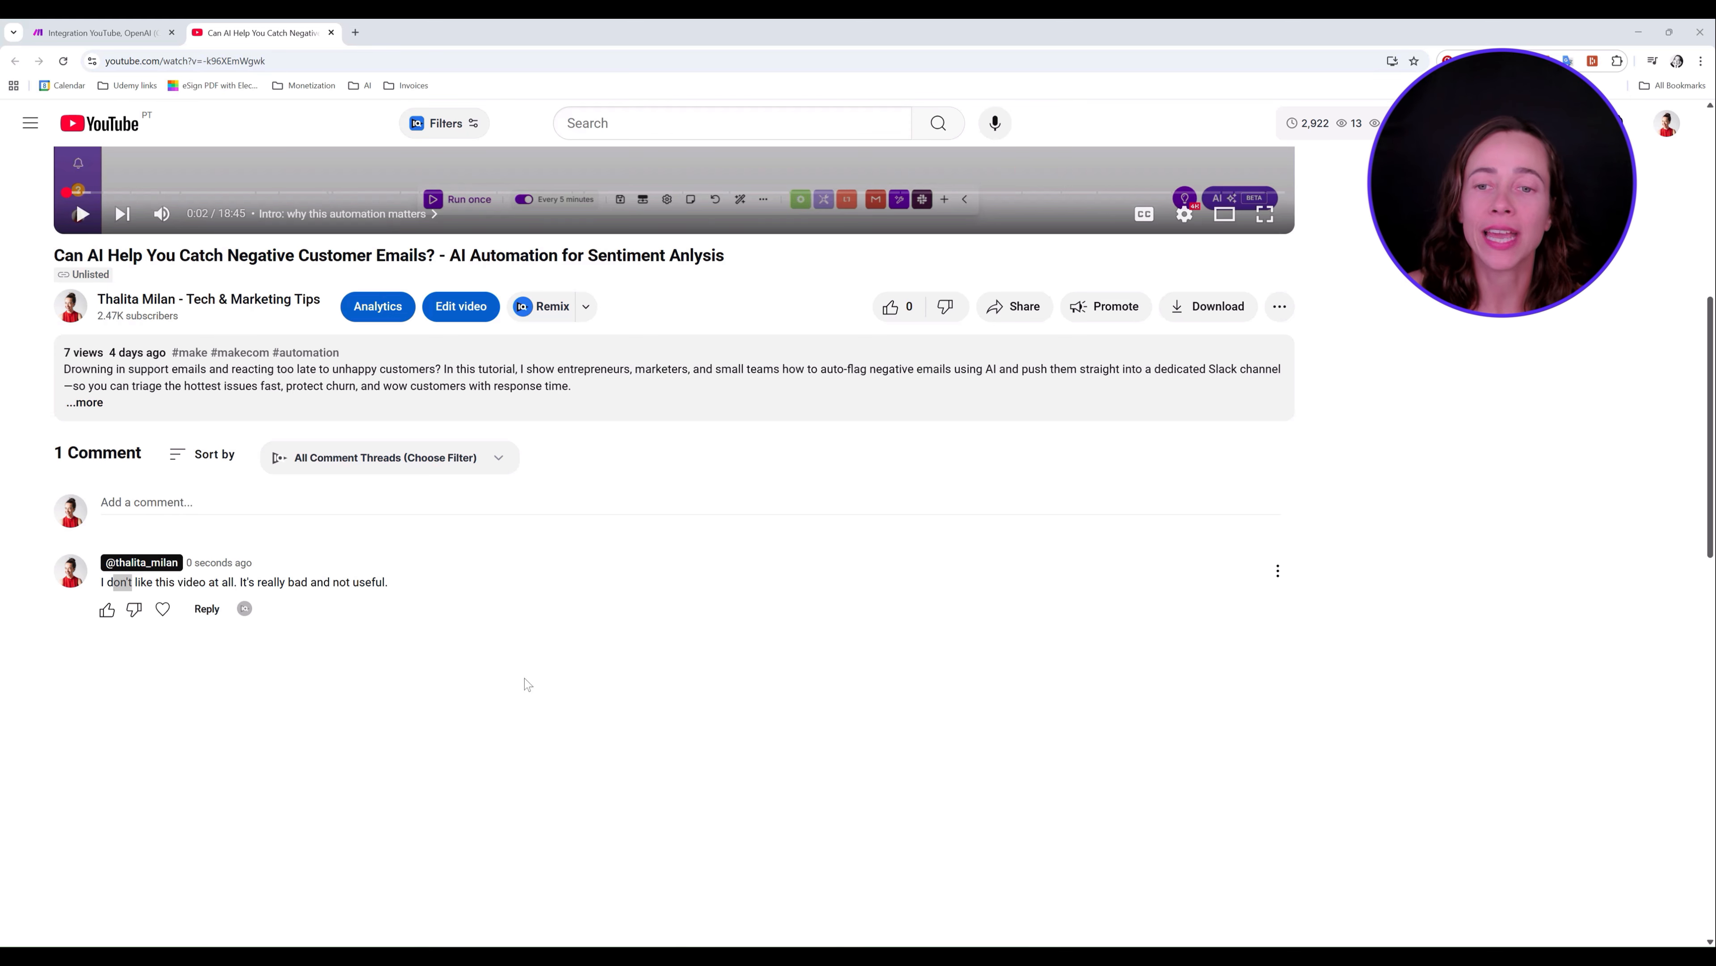
{"action": "left_click", "coordinate": [948, 680]}
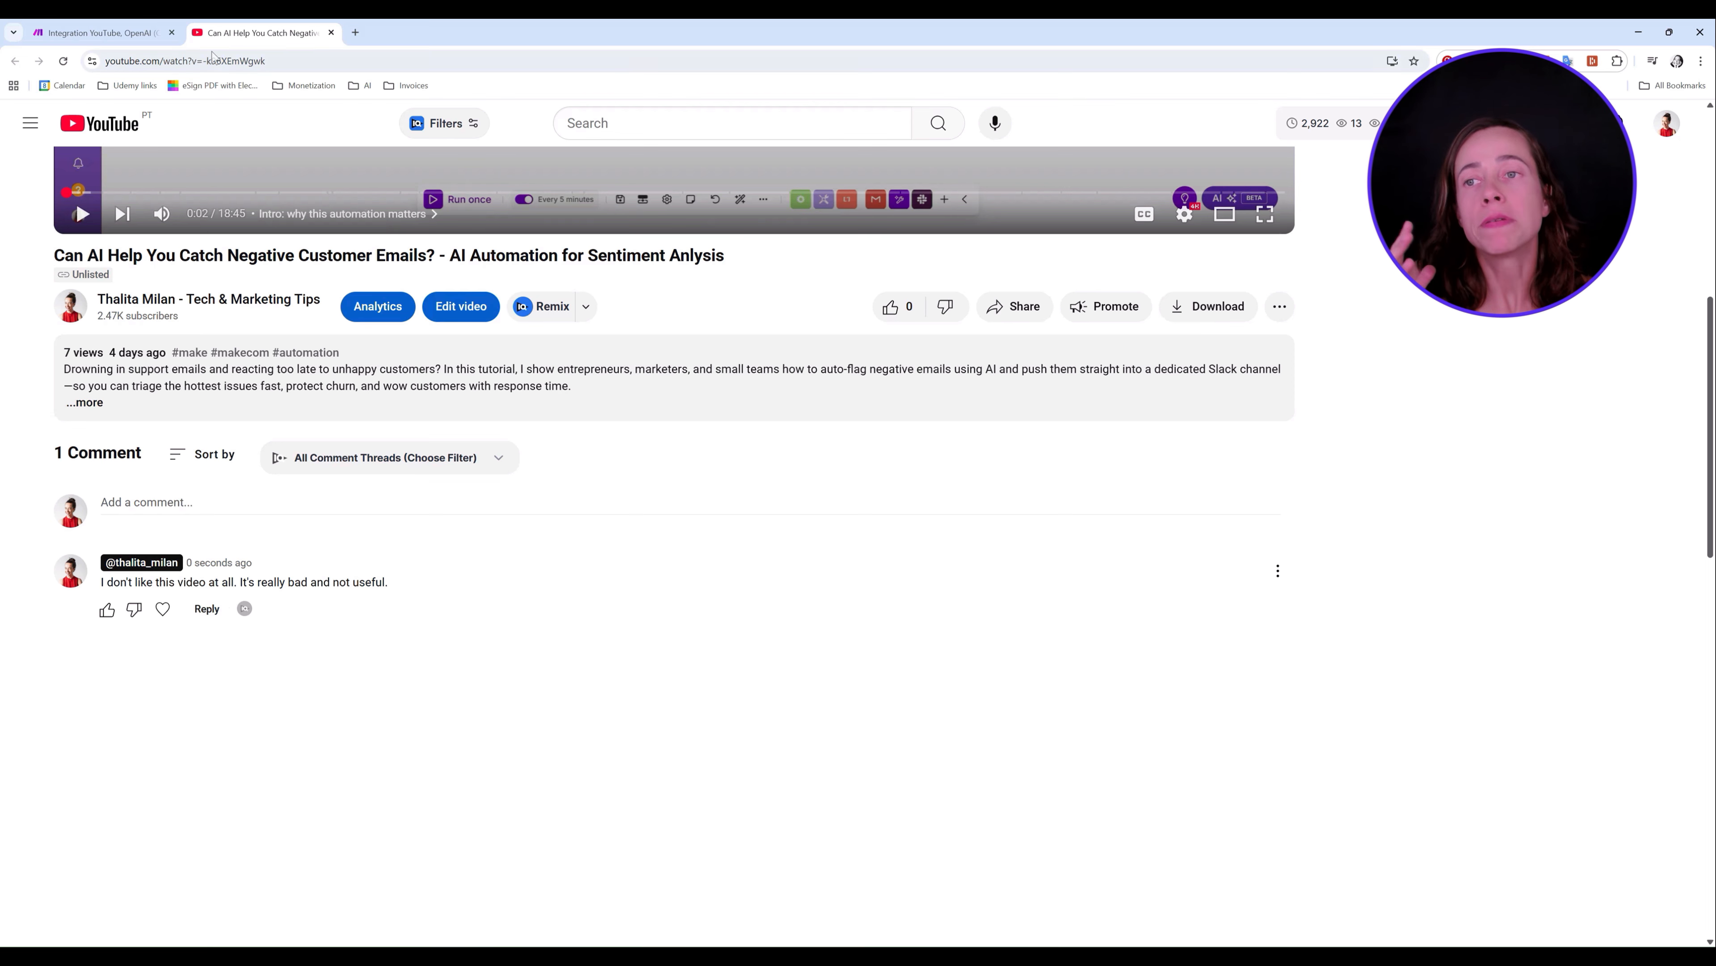
- Return to the Make scenario, then switch to the Slack app to check the negative comment alert
{"action": "left_click", "coordinate": [104, 33]}
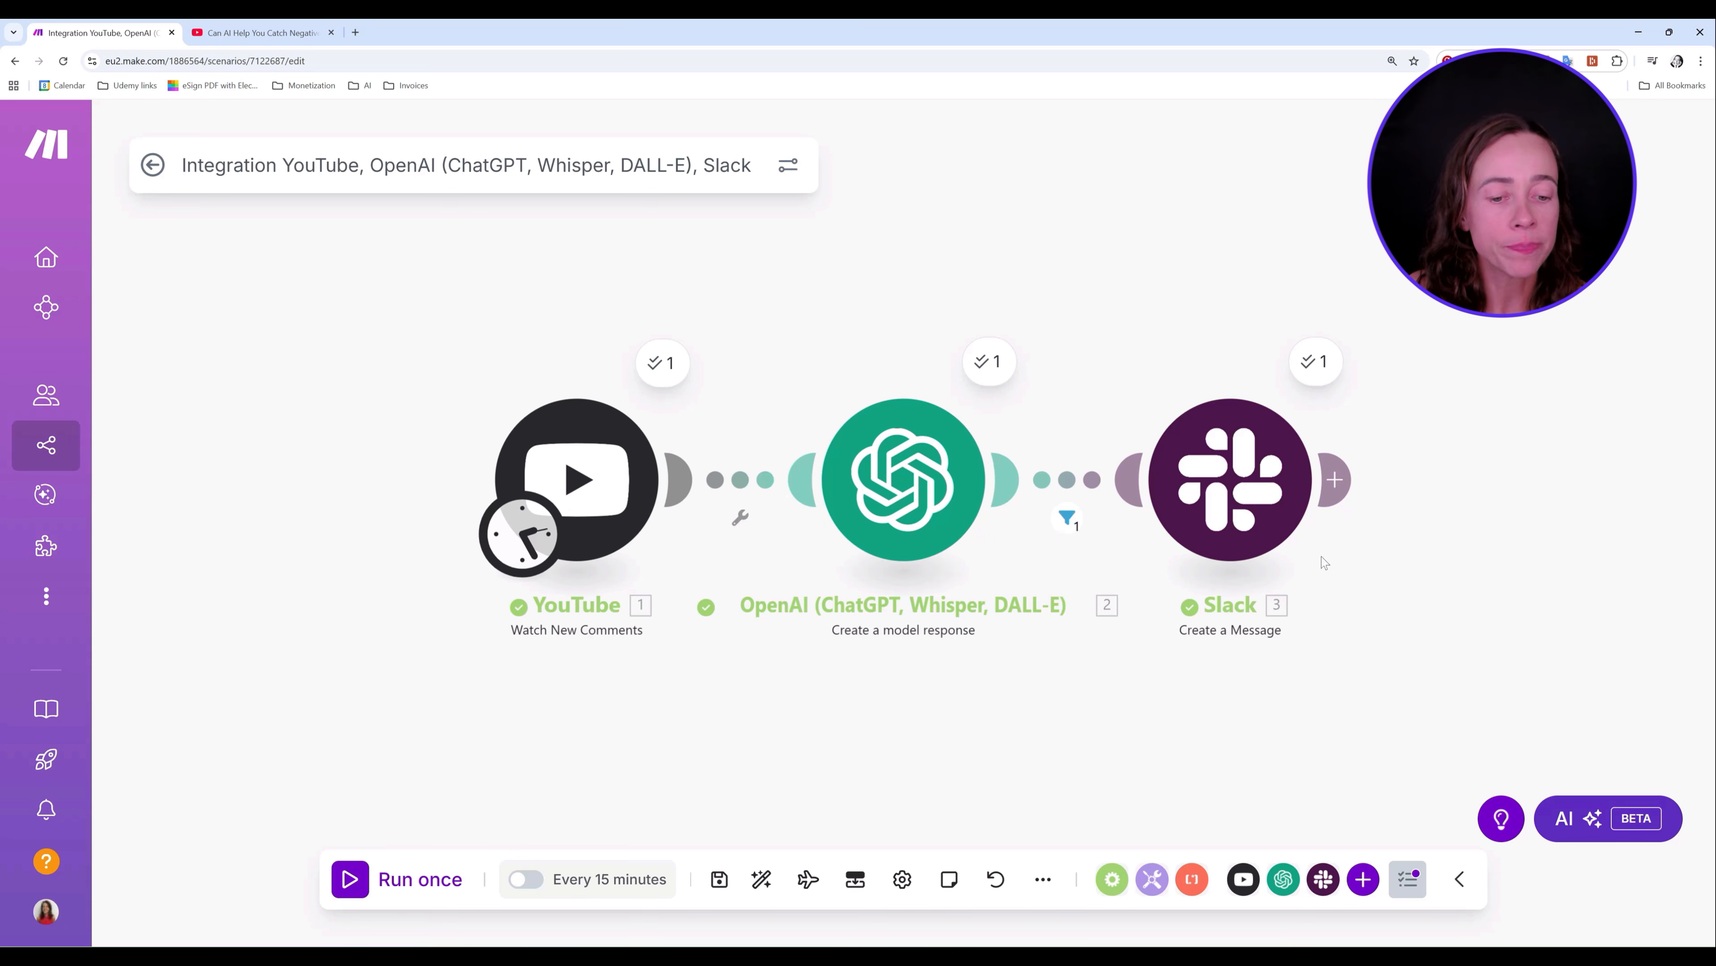
{"action": "mouse_move", "coordinate": [992, 955]}
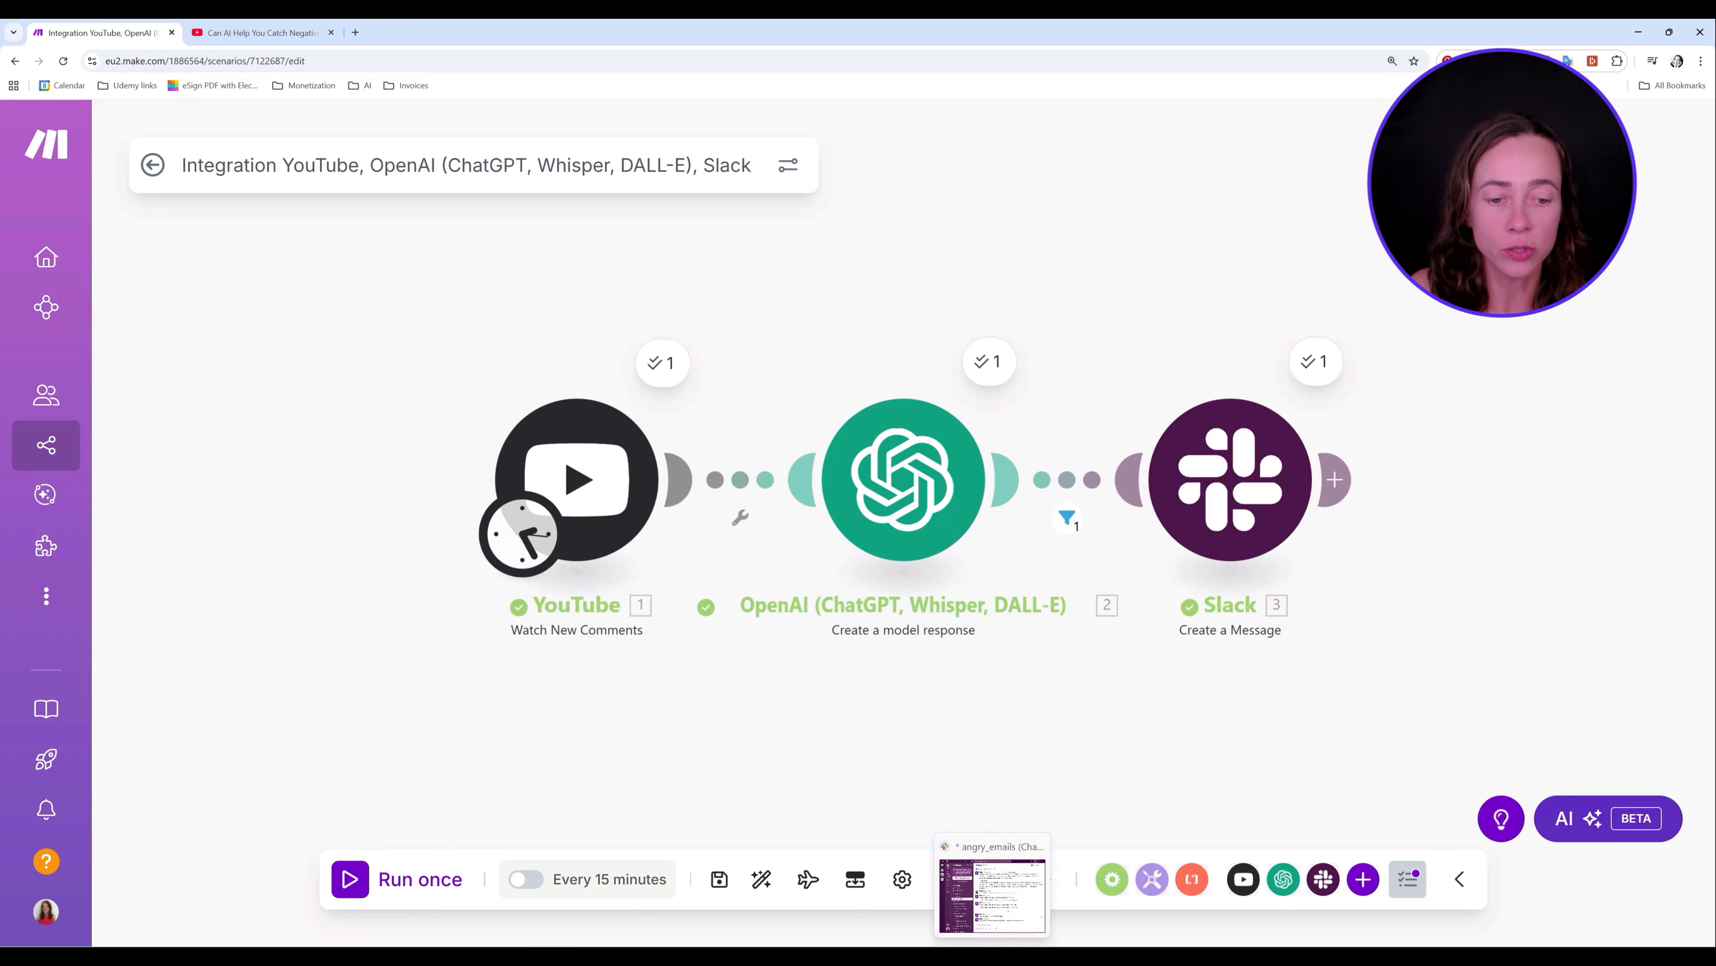
{"action": "left_click", "coordinate": [992, 955]}
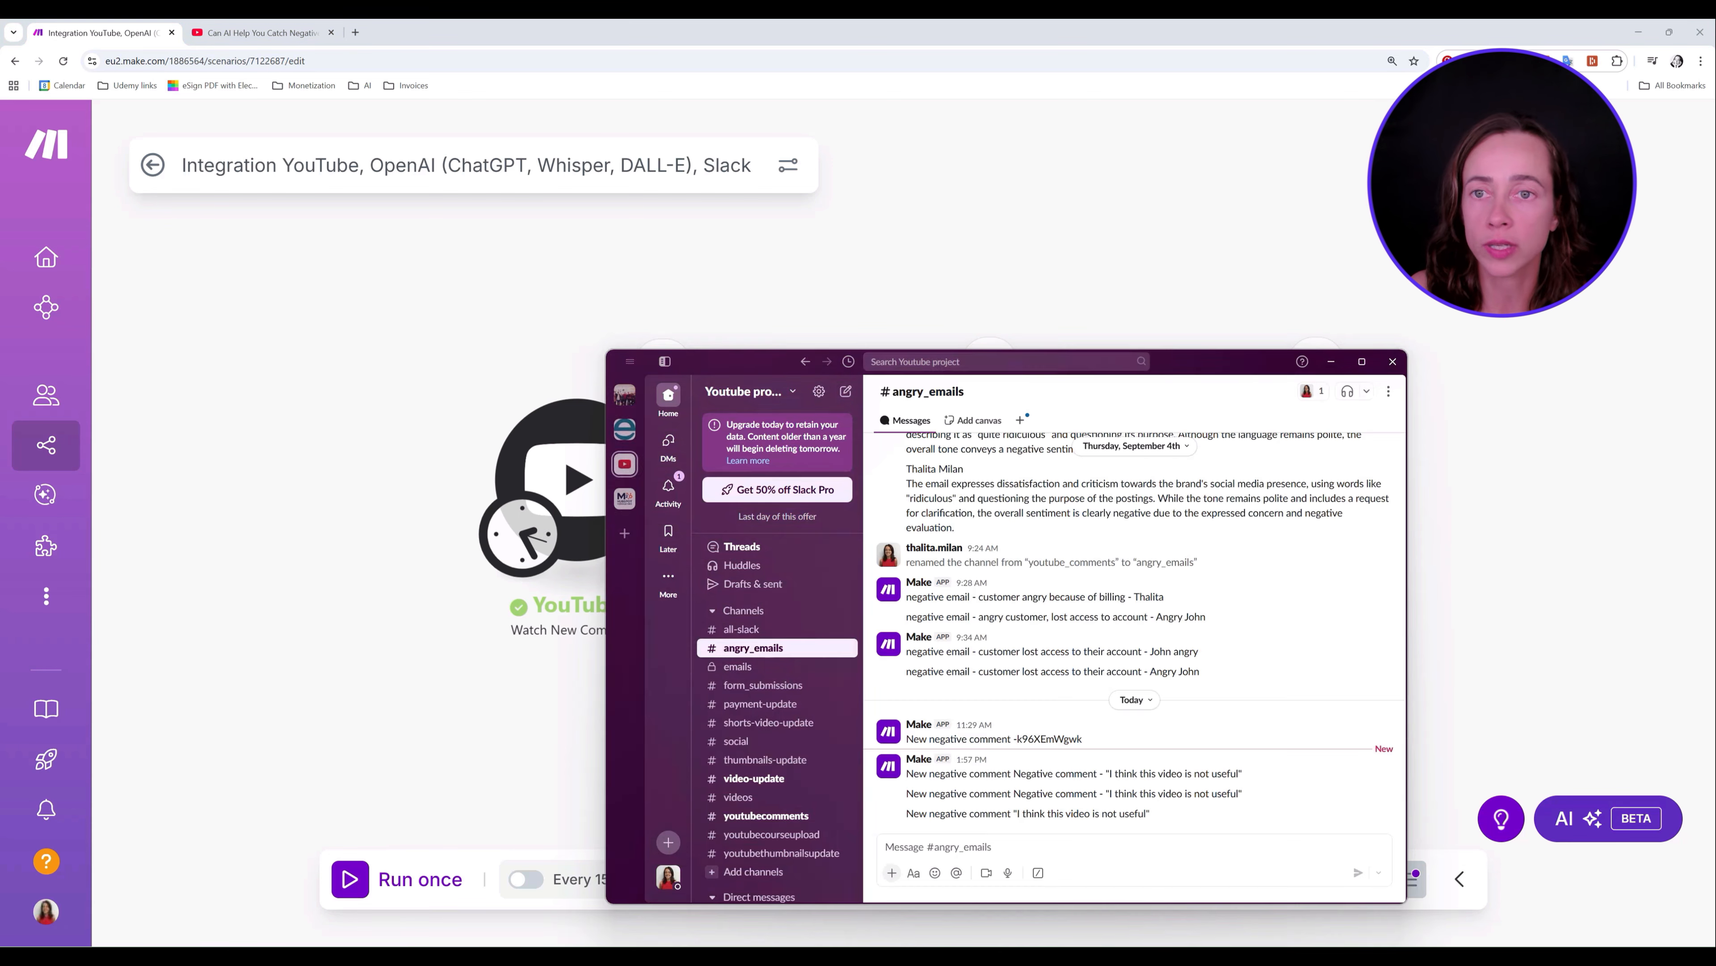